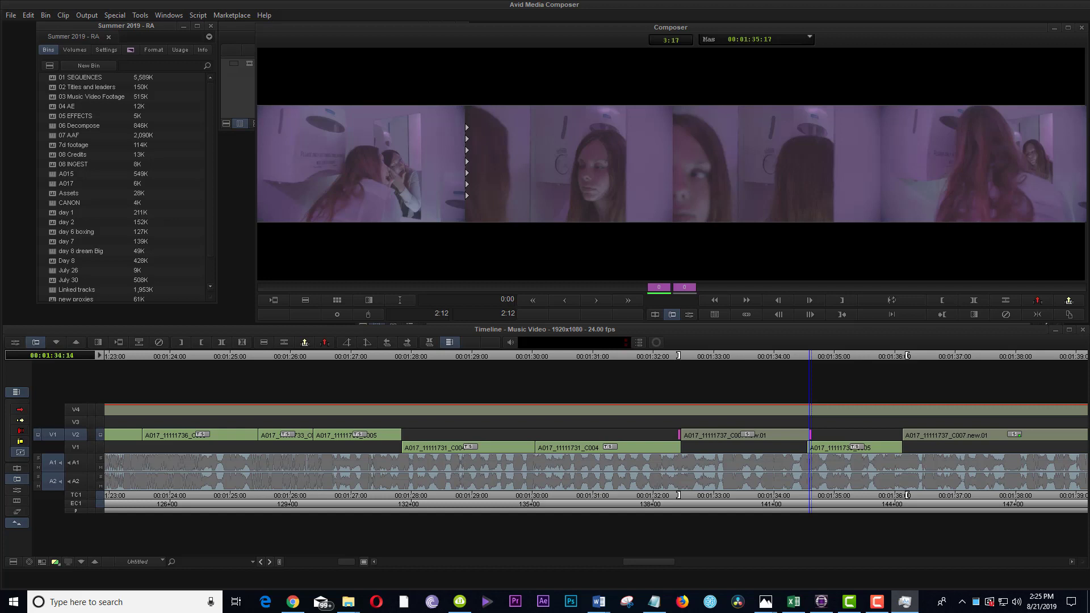
Step: Select the V2 clip that starts at 00:01:32:11 for slip trimming
click(699, 356)
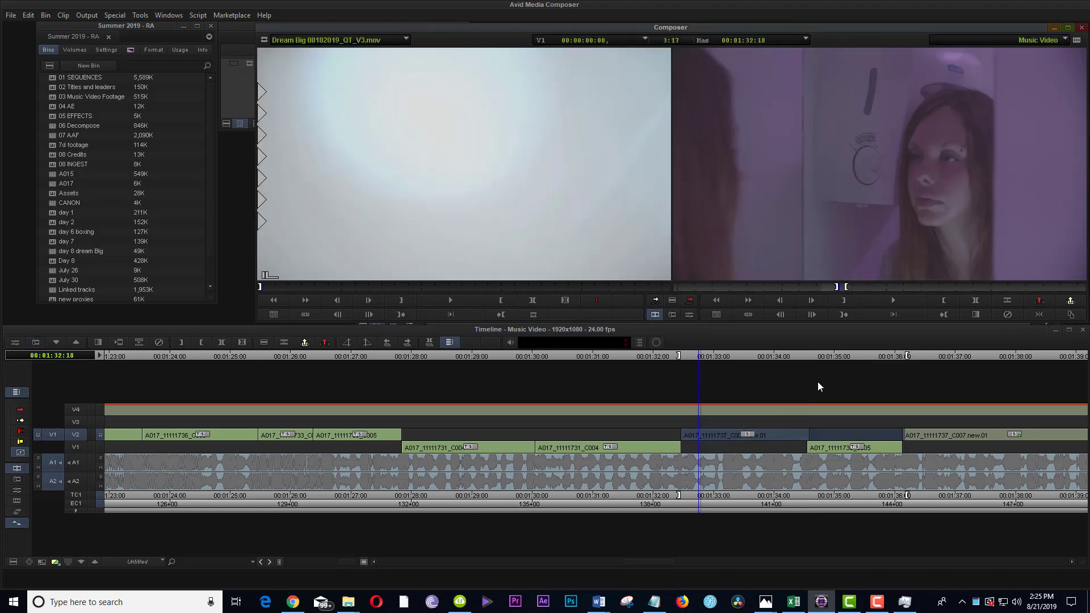
drag(827, 387, 656, 461)
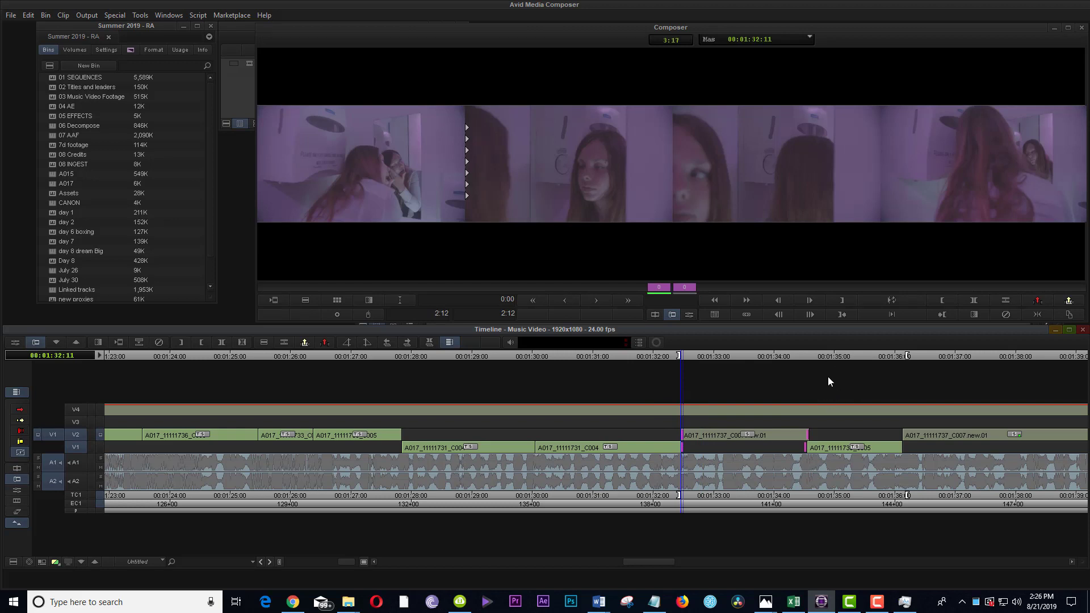
drag(826, 382, 640, 479)
right_click(716, 436)
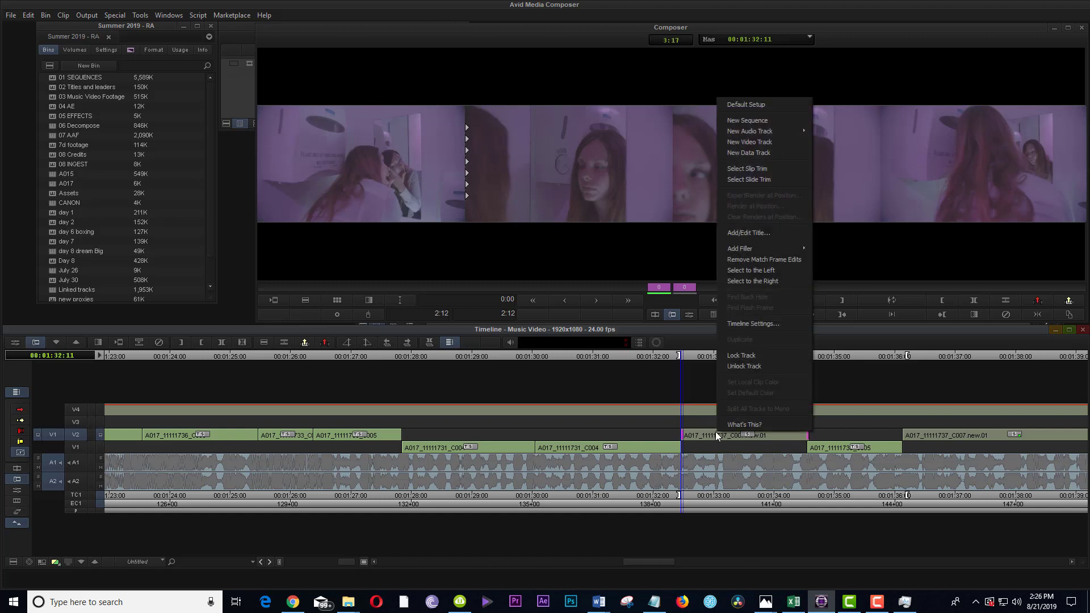
click(784, 170)
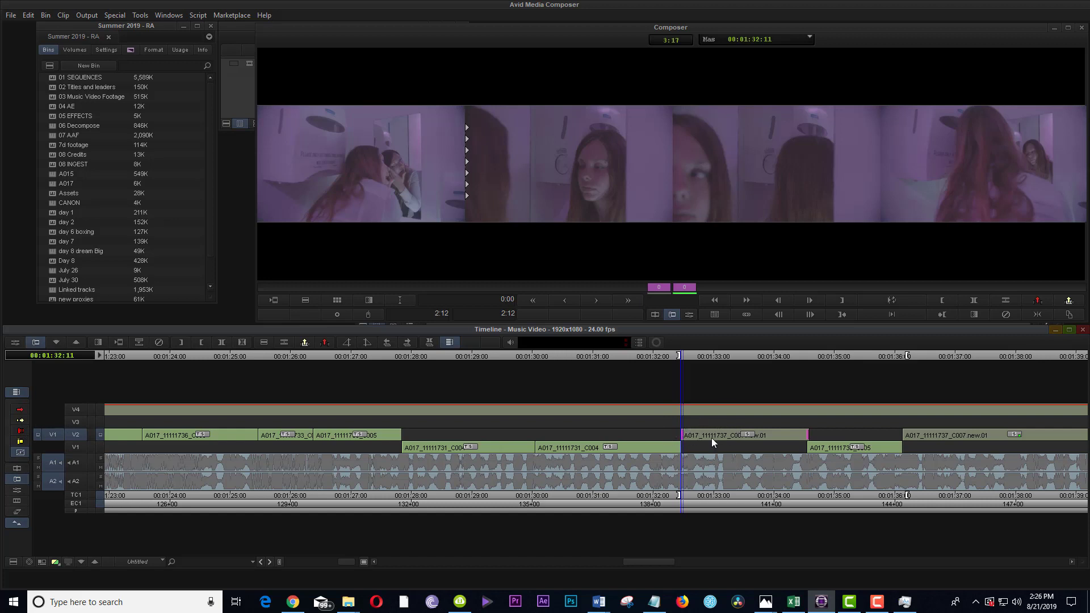
right_click(732, 434)
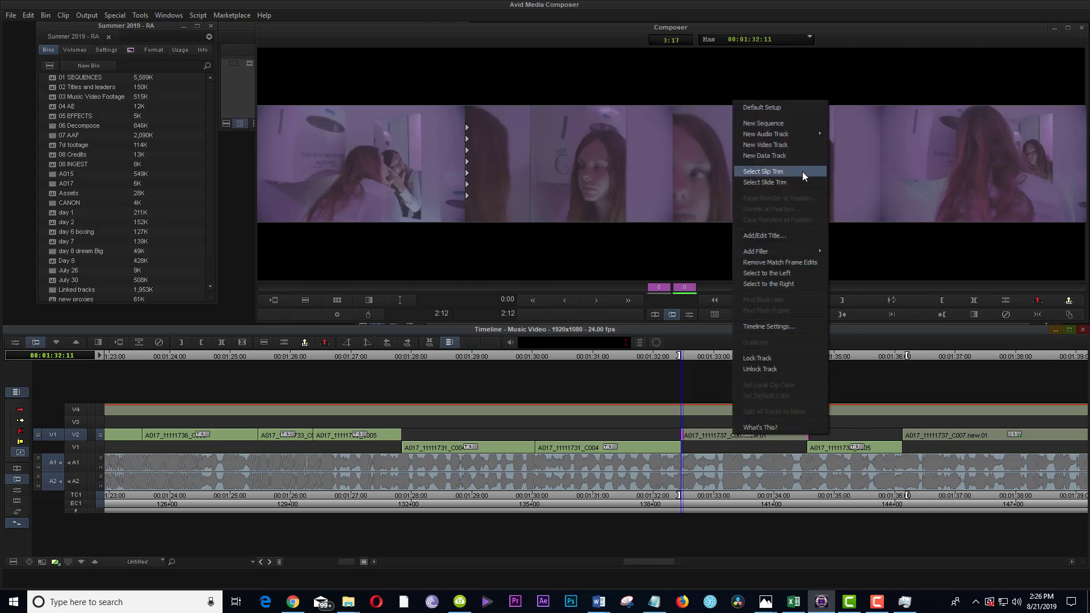
click(823, 182)
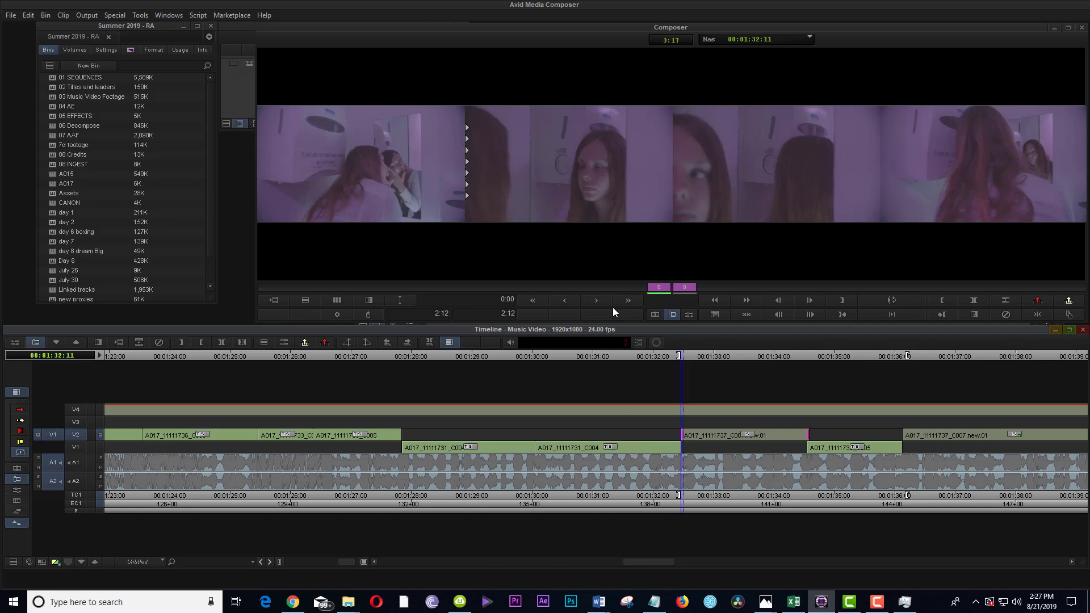
Step: Slip the contents of the selected V2 clip to an offset of 23 frames
click(989, 150)
drag(687, 433, 743, 436)
click(656, 288)
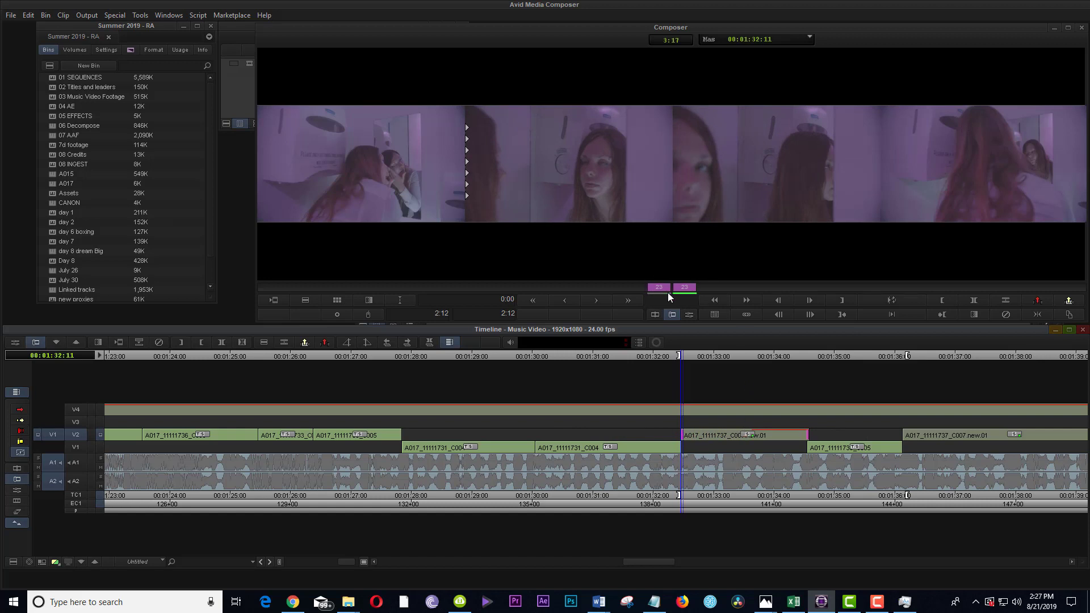
click(684, 288)
click(656, 288)
click(751, 314)
Step: Slip the V2 clip's contents to an offset of -11 frames, leave trim mode and return the playhead to 00:01:32:11
drag(686, 434, 597, 283)
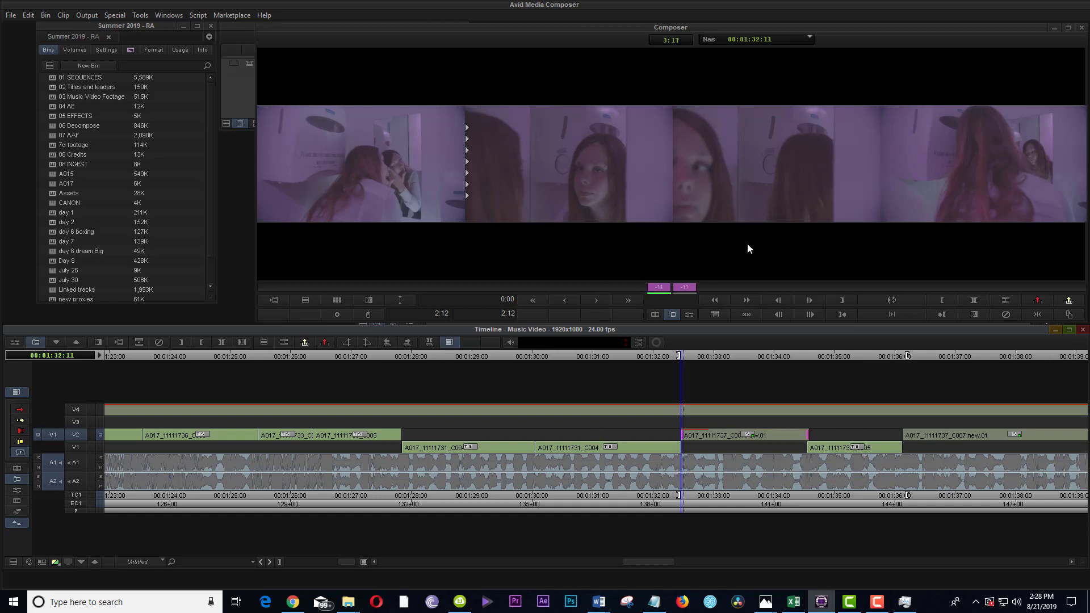
click(764, 187)
click(660, 288)
click(594, 357)
drag(593, 355, 682, 367)
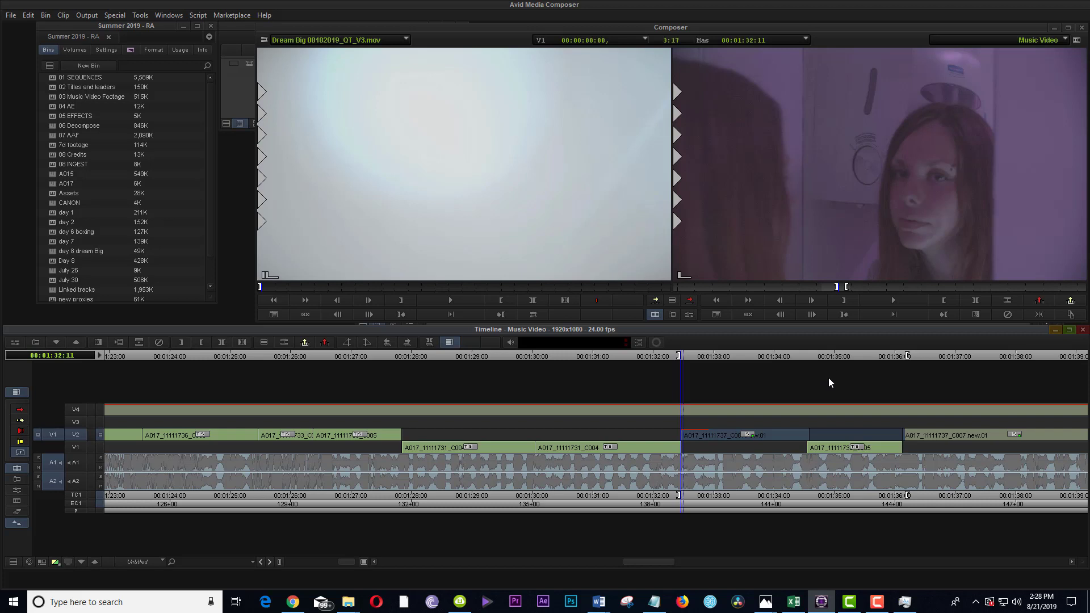
Step: Use Slide Trim to move the V2 clip at 00:01:32:11 by 61 frames earlier, and back later beyond its original position
drag(827, 383, 659, 464)
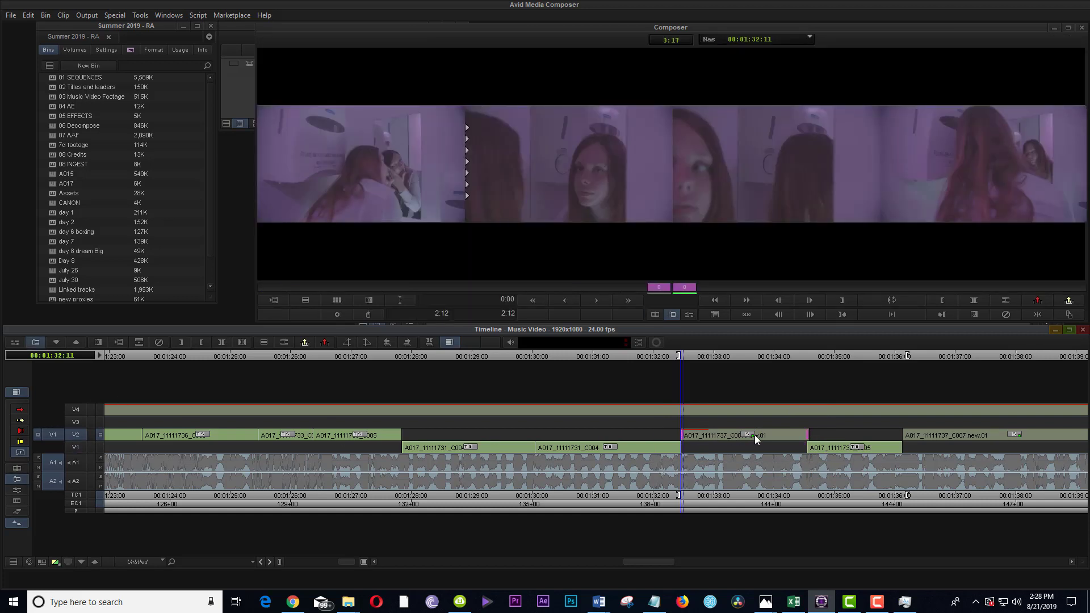
right_click(720, 434)
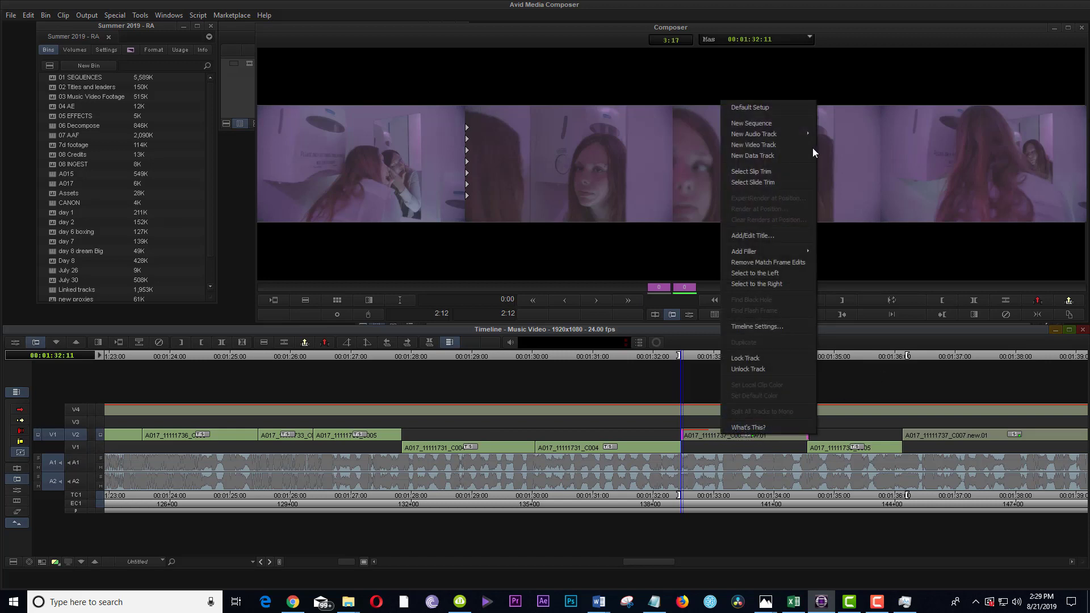
click(773, 181)
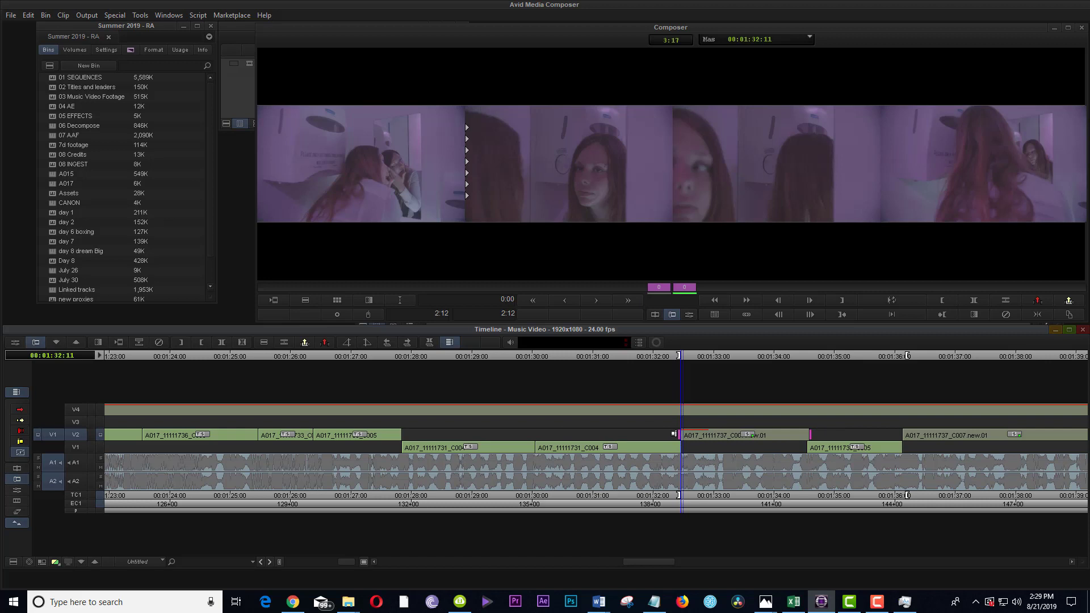
drag(674, 434, 522, 443)
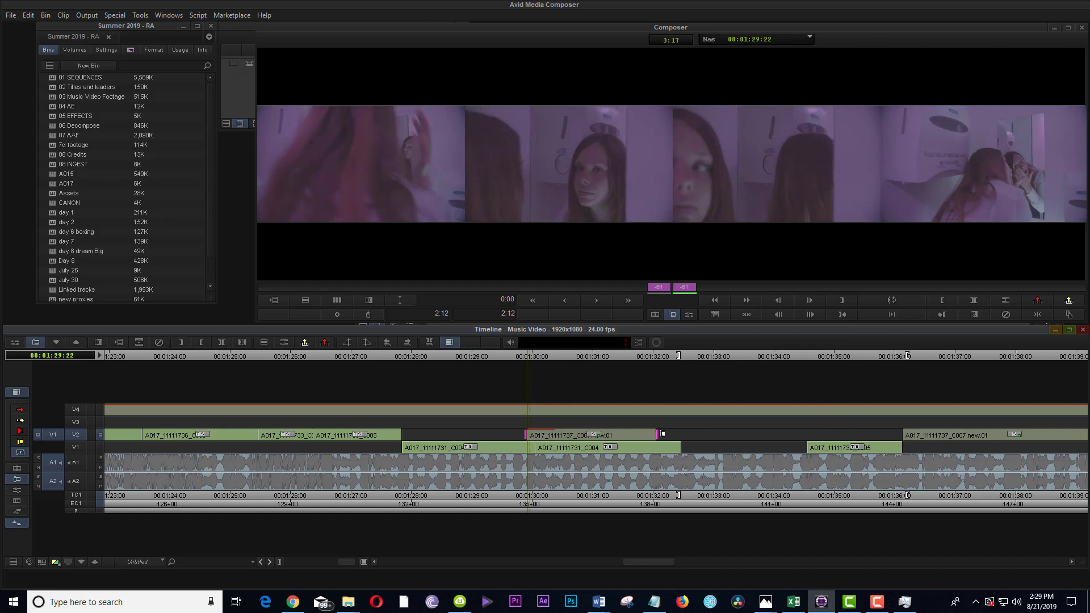
click(660, 434)
drag(663, 433, 862, 505)
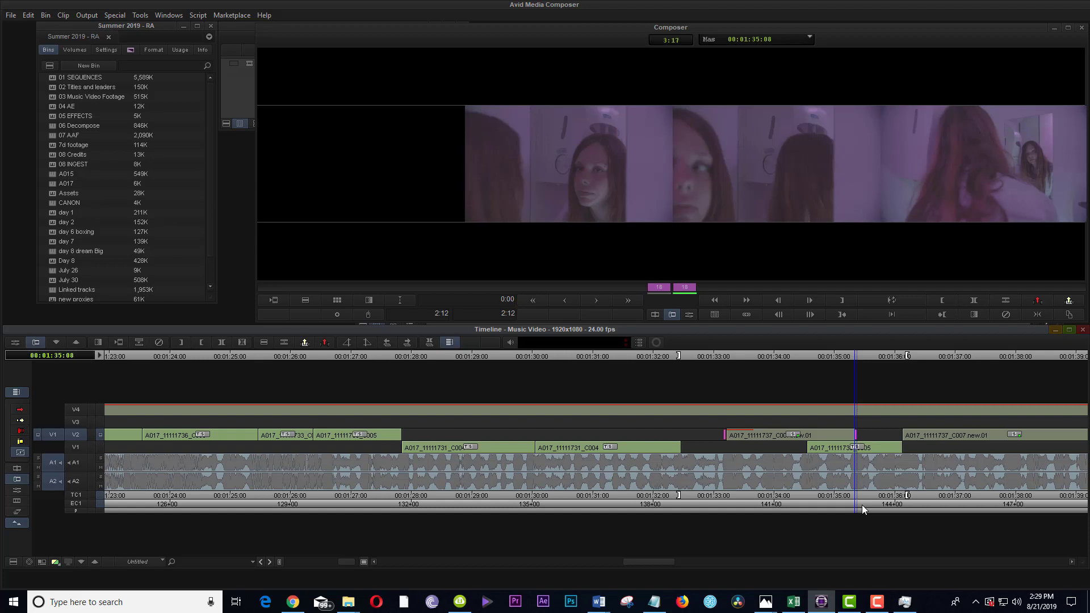
Step: Leave trim mode, review the area around the slid V2 clip, and undo the slide
click(785, 355)
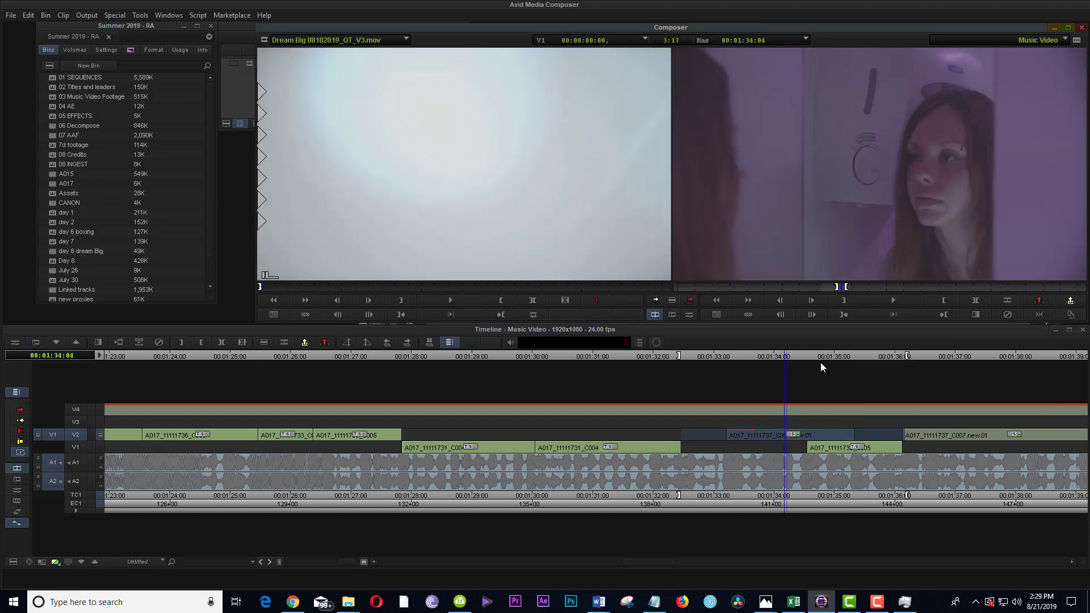
drag(736, 358, 699, 360)
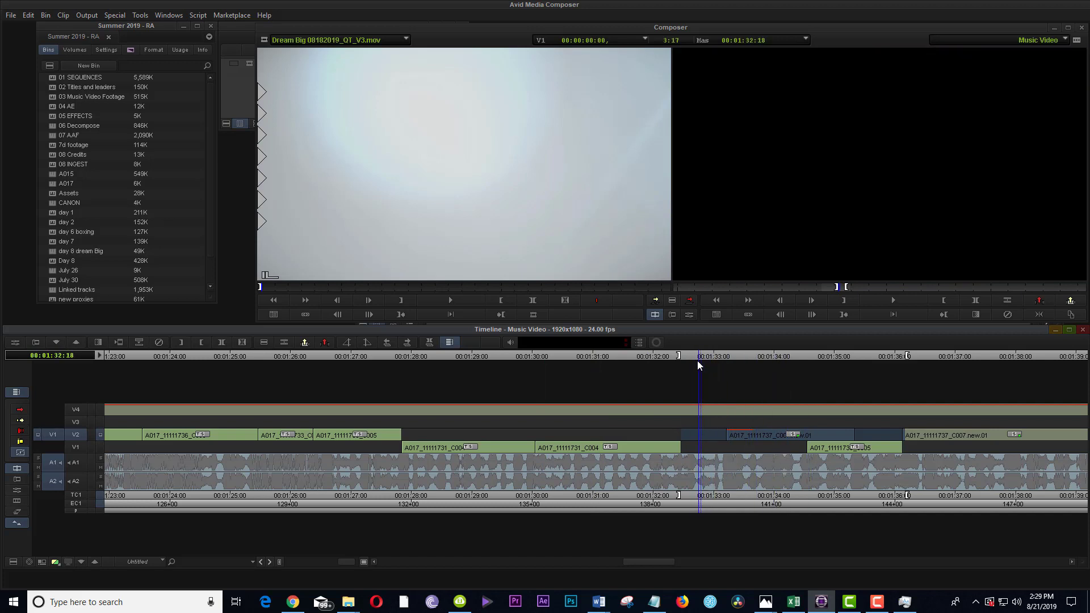
key(ctrl+z)
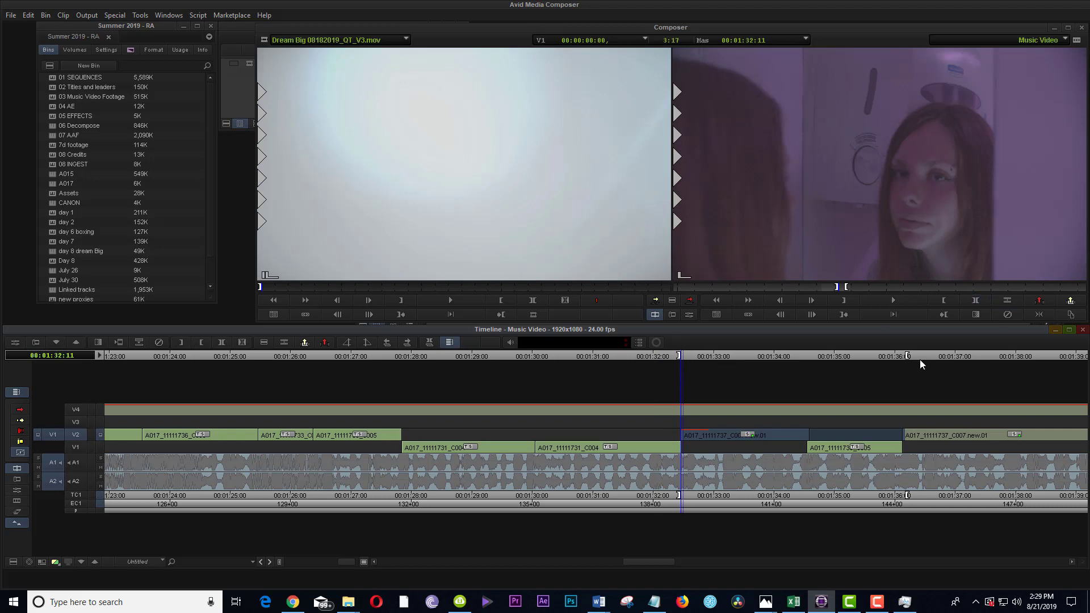
Step: Clear the sequence's in and out marks and park the playhead at 00:01:20:23
click(795, 377)
key(g)
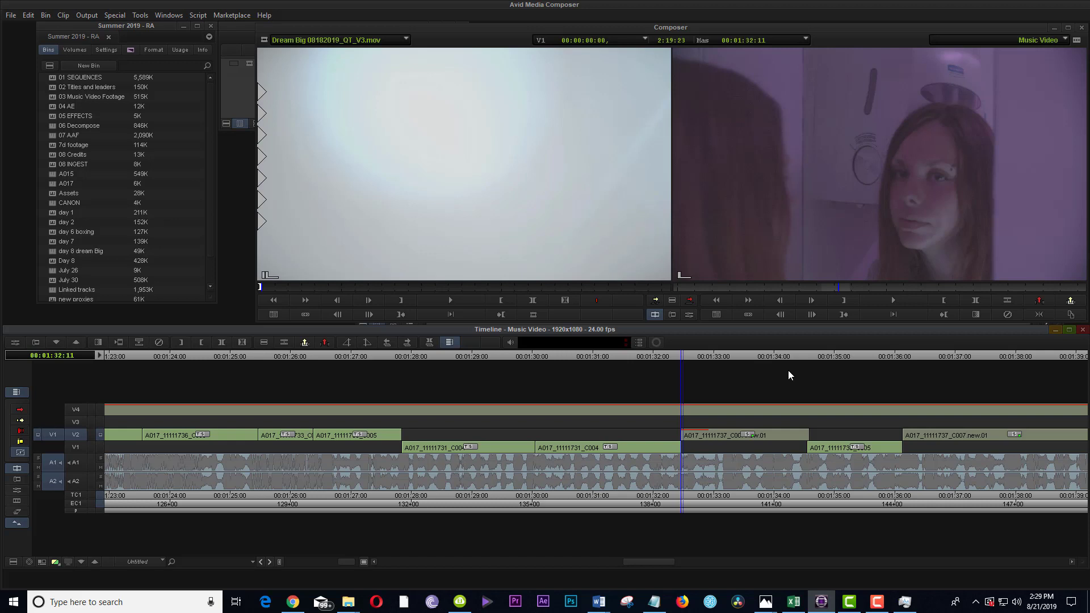
drag(339, 352, 487, 383)
drag(388, 393, 660, 435)
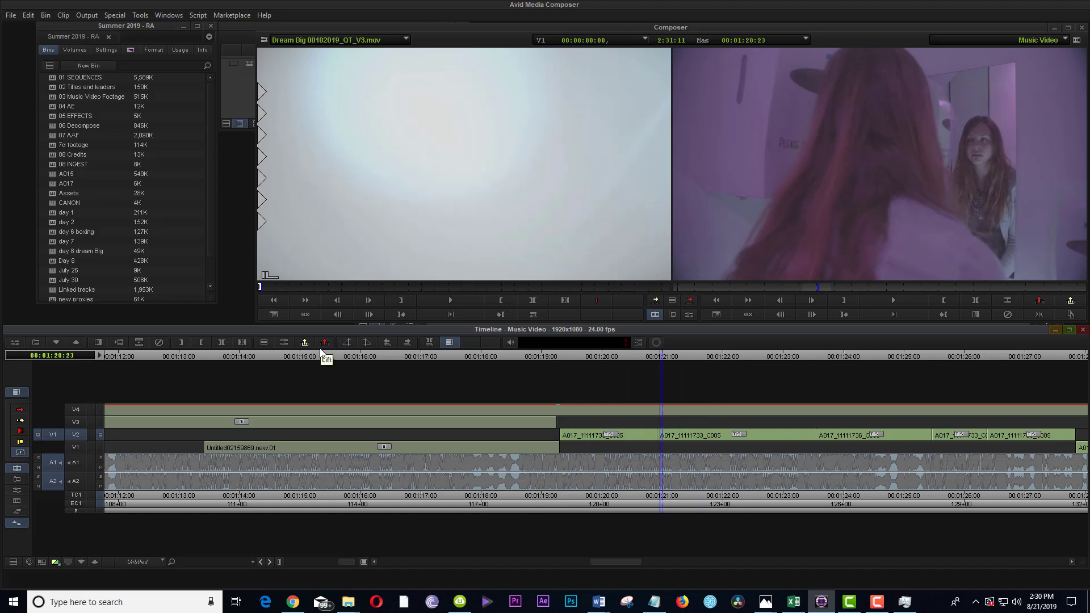
Step: Show the 08 INGEST bin, open the 02 Titles and leaders bin, and move the titles bin window out of the way
click(228, 103)
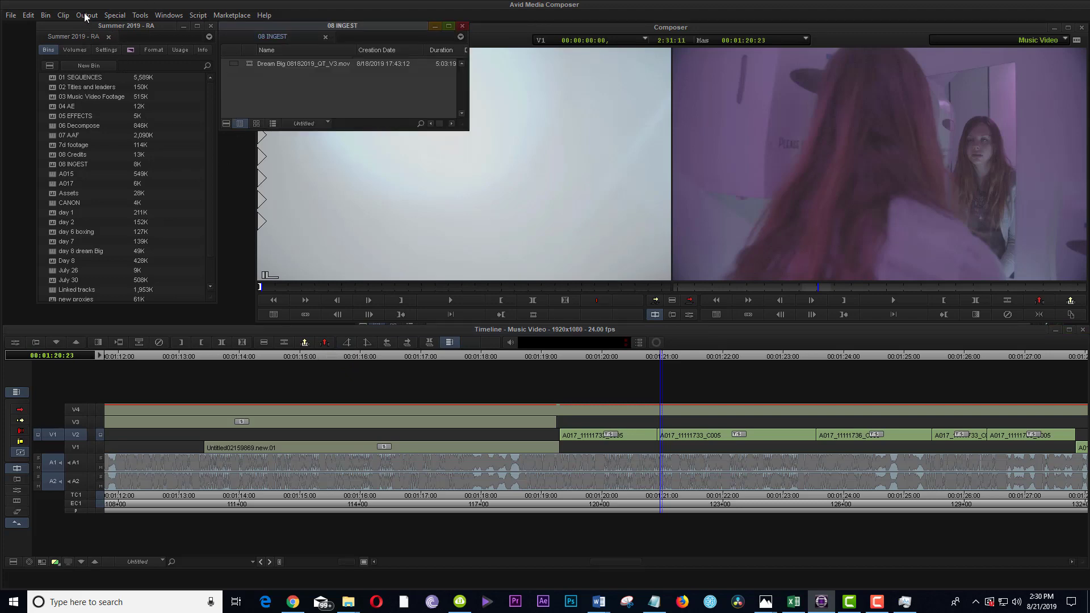
double_click(52, 88)
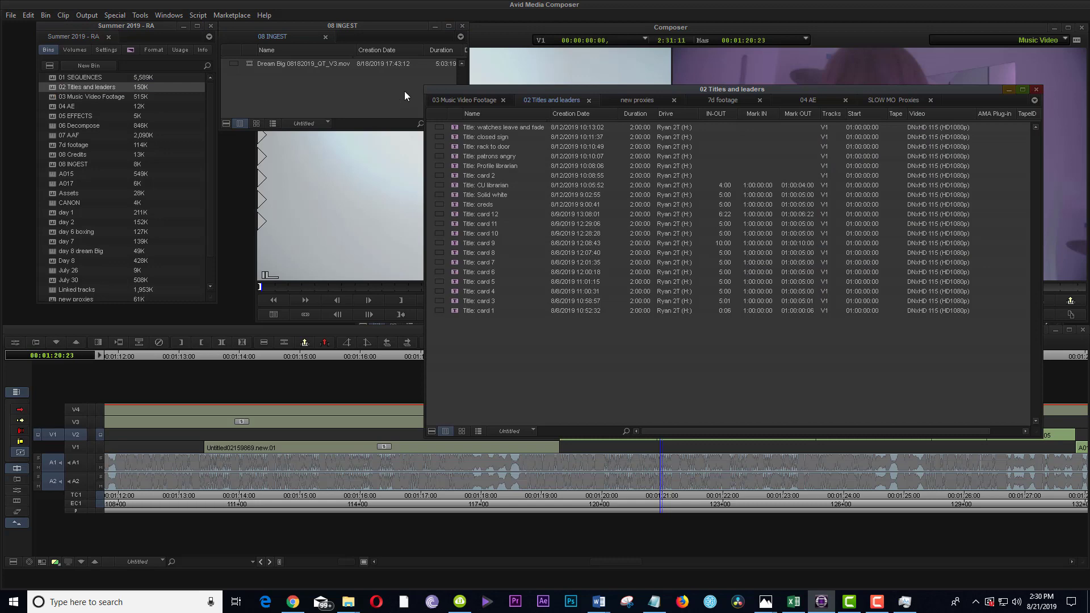
drag(462, 91, 1089, 127)
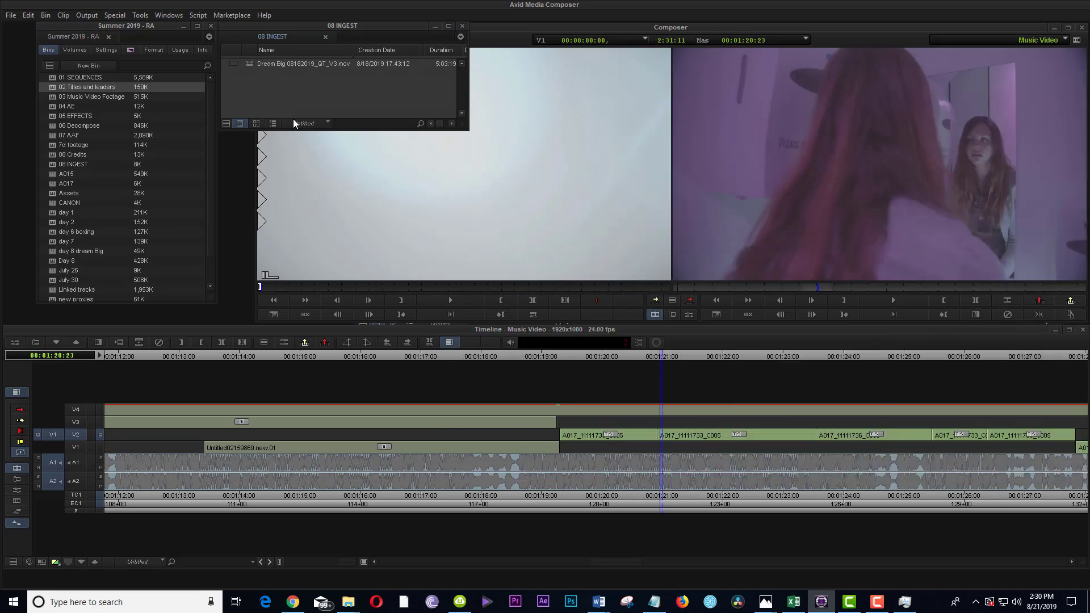
Step: Start a new title over the current frame with the Title Tool
click(139, 15)
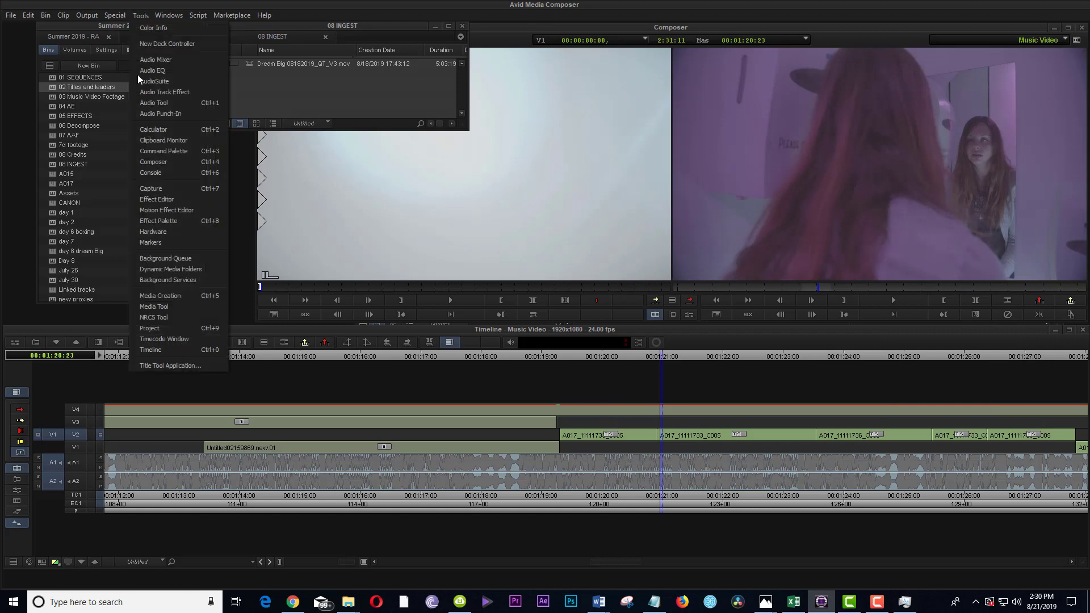
click(174, 367)
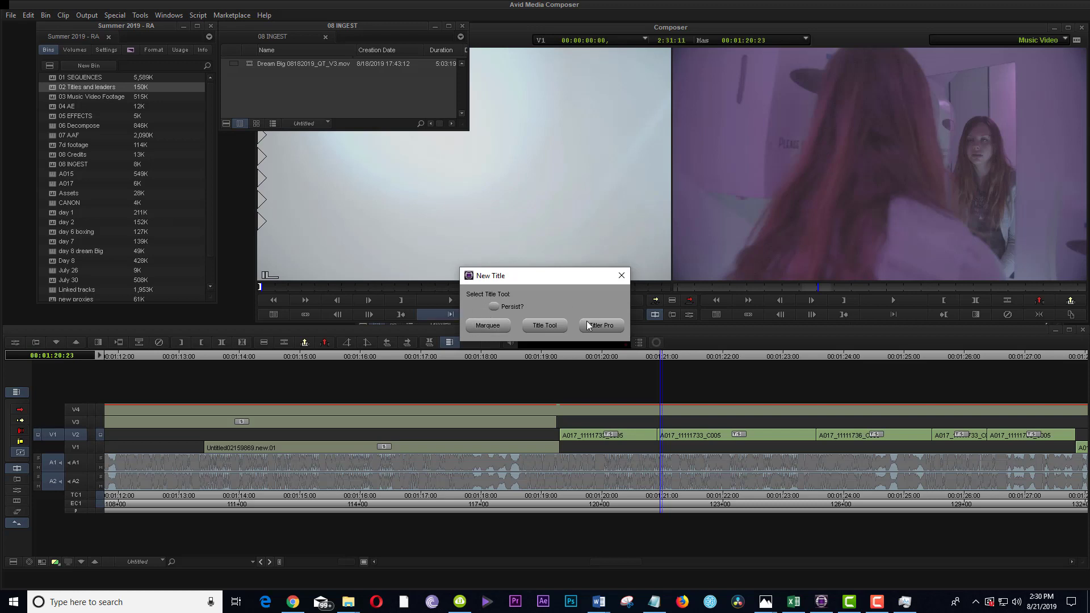
click(546, 326)
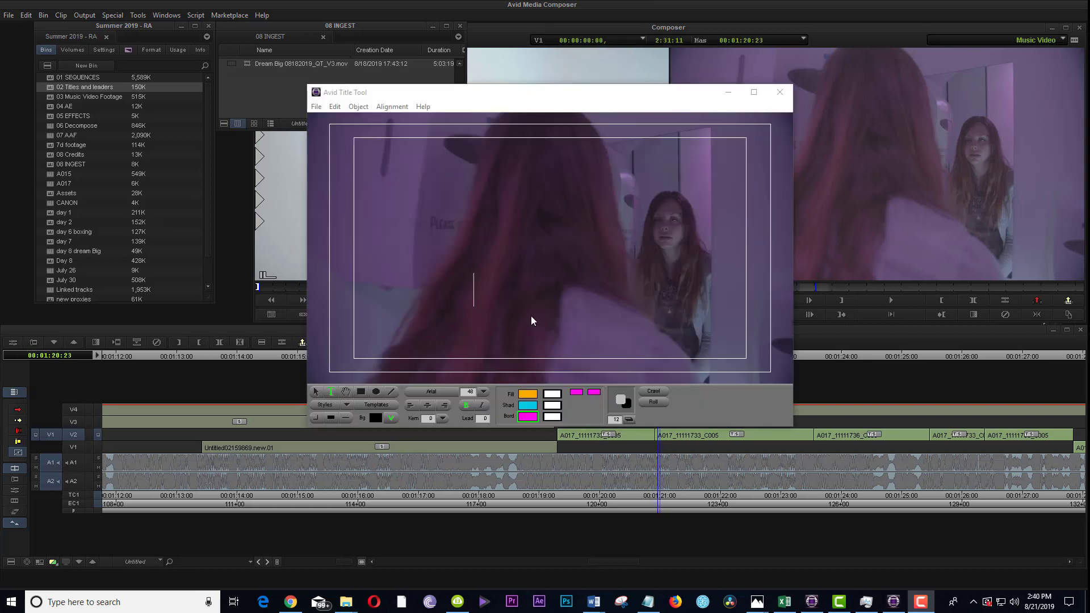
Step: Add the title text "Dog Day Afternoon" and centre it horizontally in the lower part of the frame
click(527, 397)
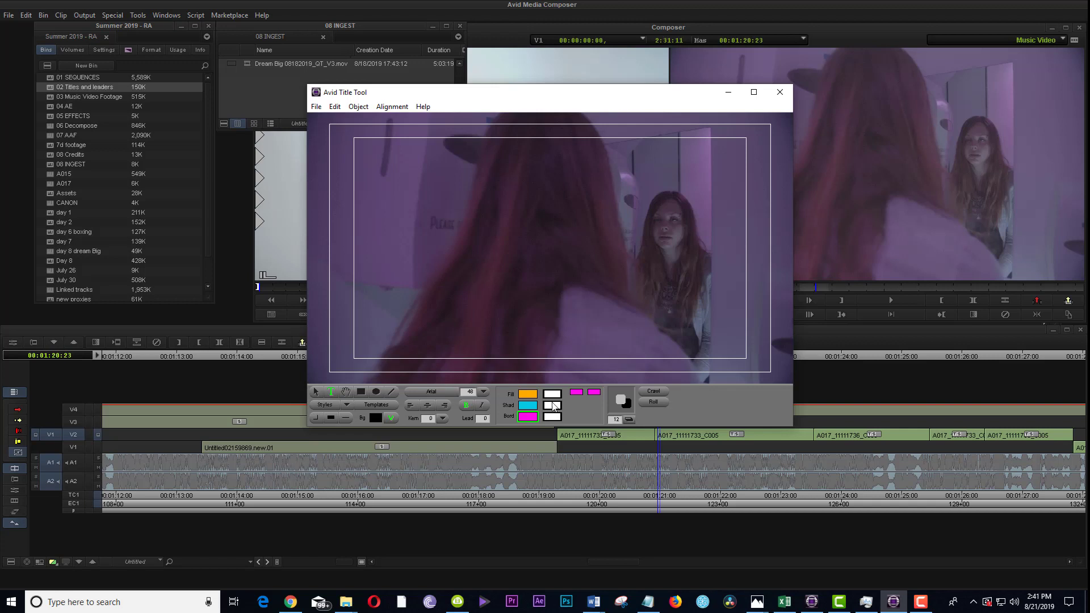
click(315, 392)
click(331, 393)
text(g Day Afte)
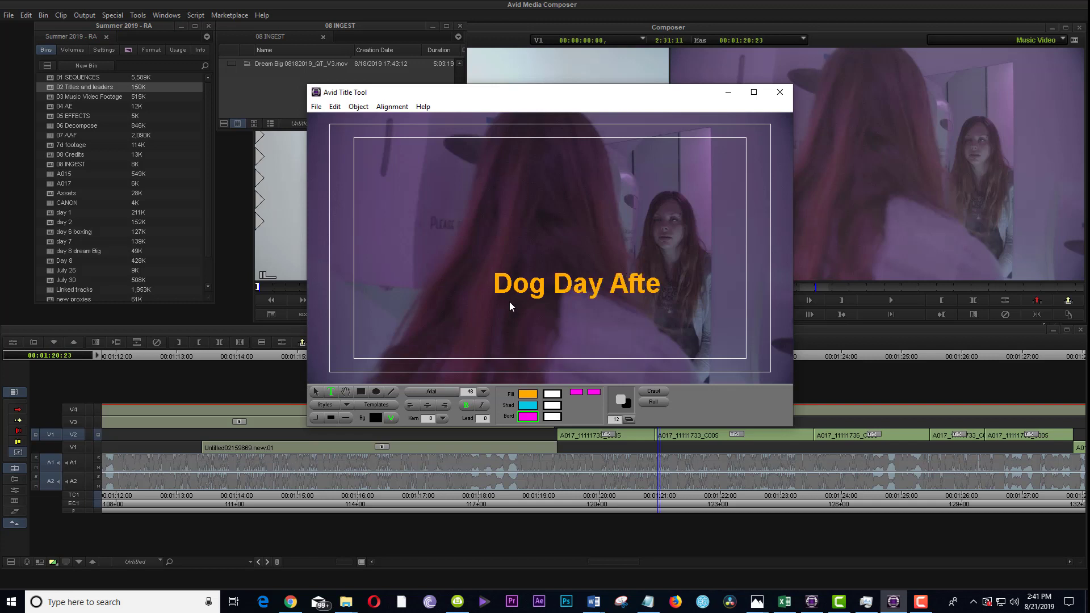
text(rnoon)
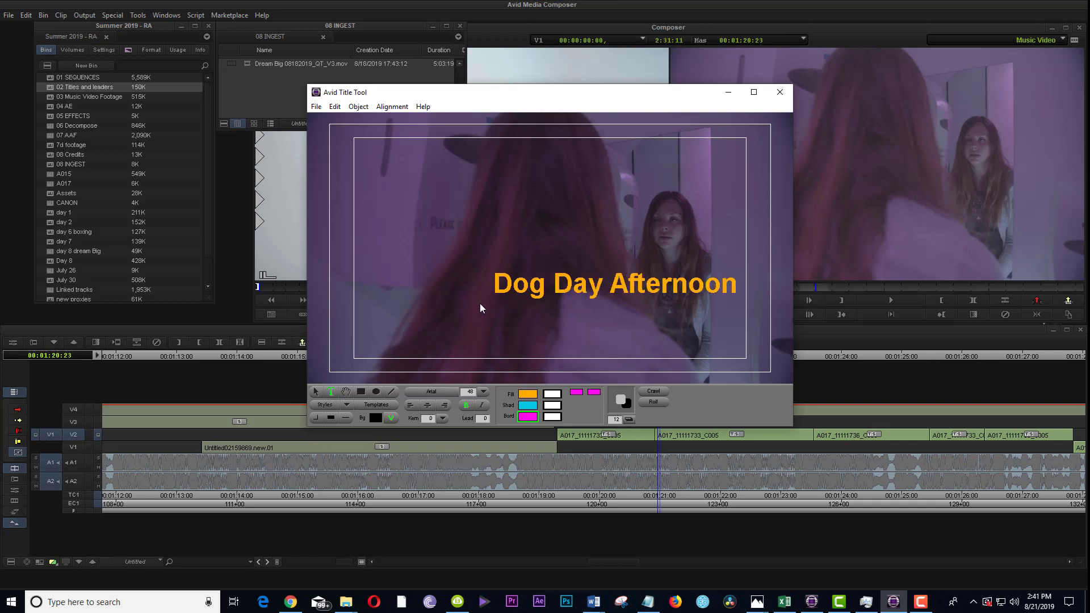
click(316, 391)
drag(611, 286, 545, 321)
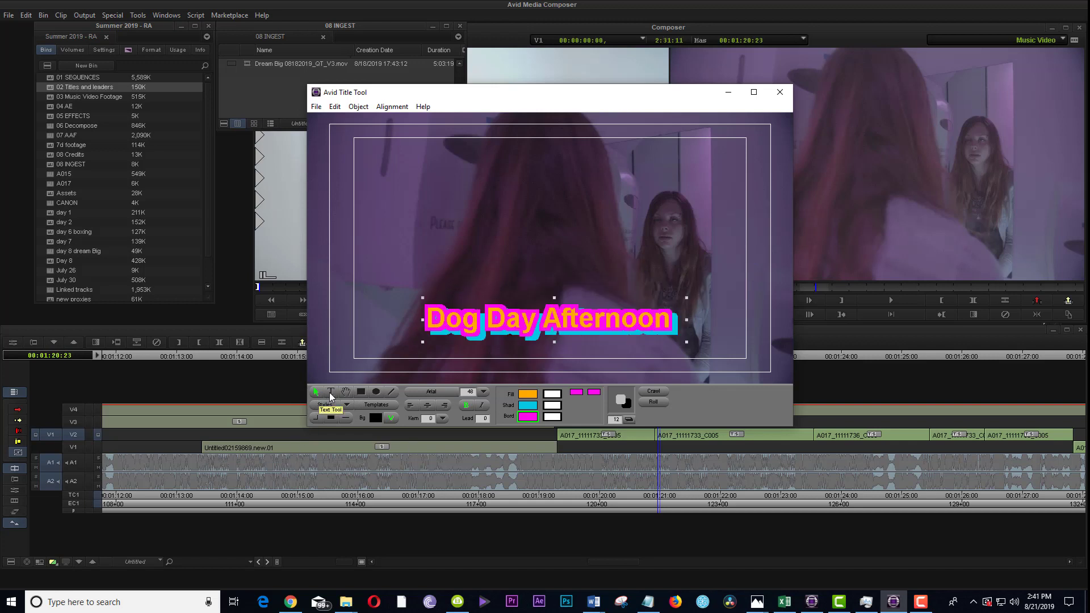
Step: Set the title text's fill, shadow and border colours to white
click(528, 393)
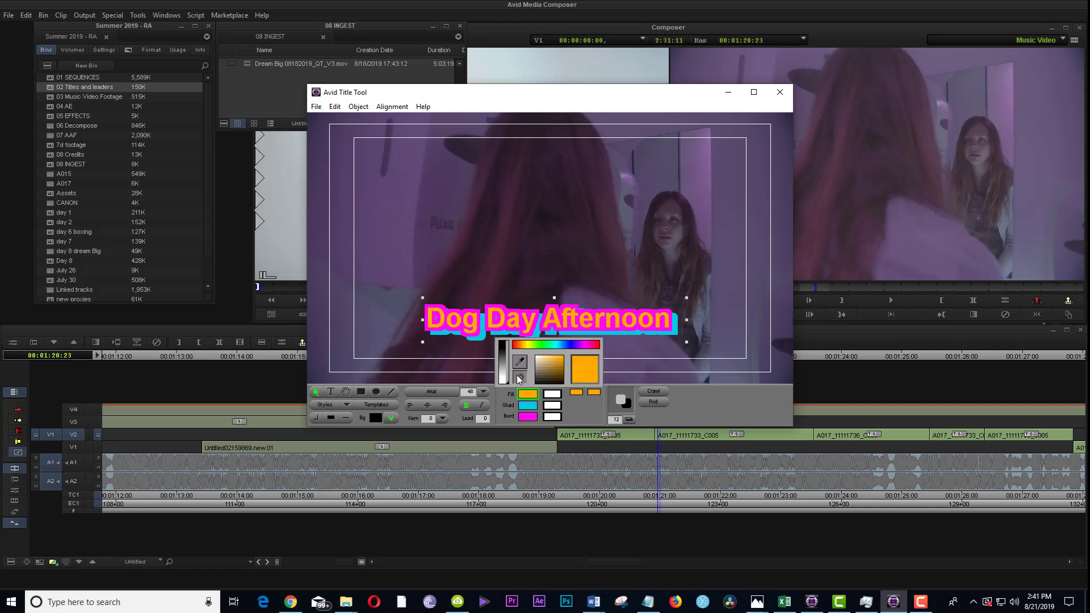
drag(503, 376, 500, 394)
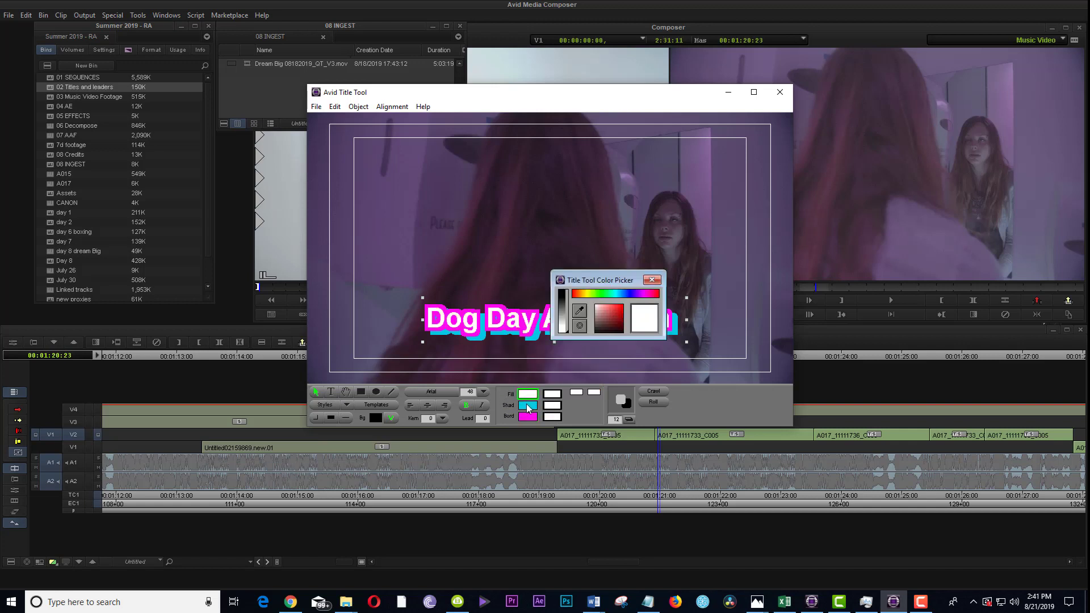
click(527, 405)
click(564, 327)
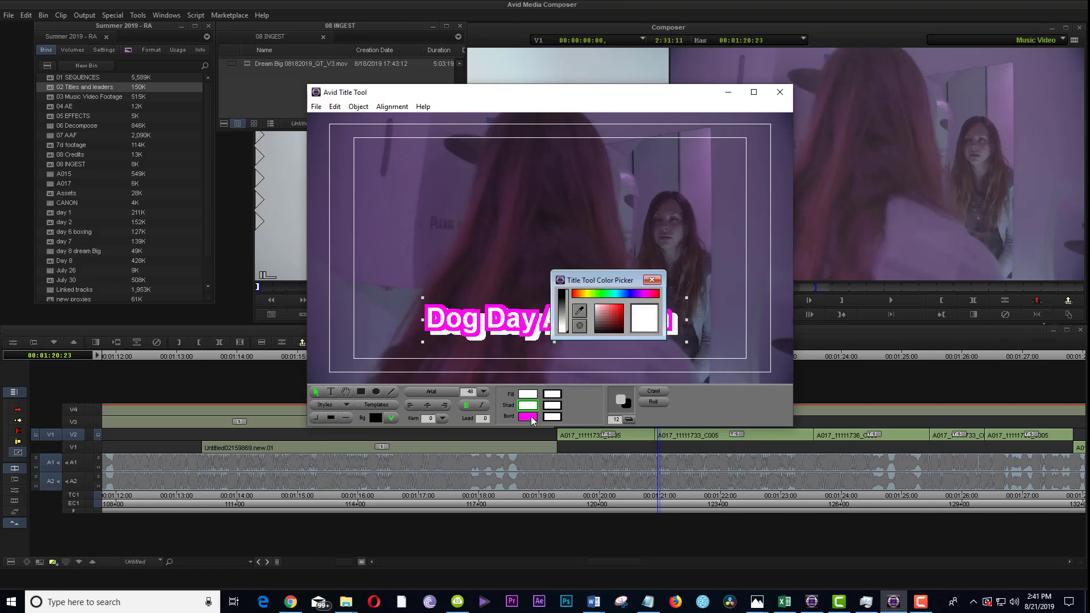
click(528, 416)
click(563, 329)
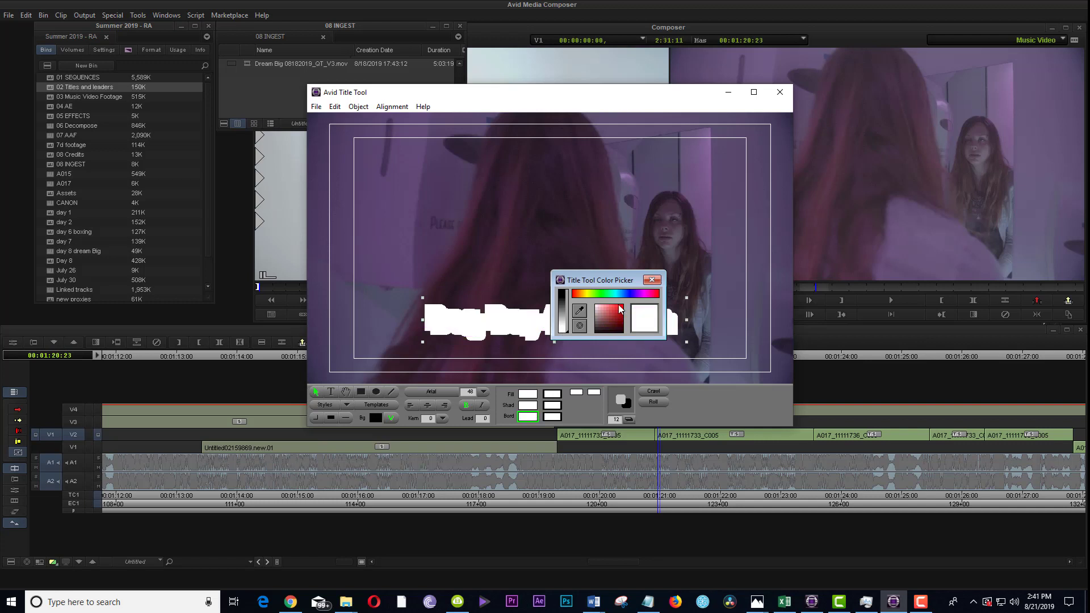
Step: Delete the title text, enter "Dog Day Afternoon" again in the lower part of the frame, and move it closer to the centre
click(652, 280)
key(Delete)
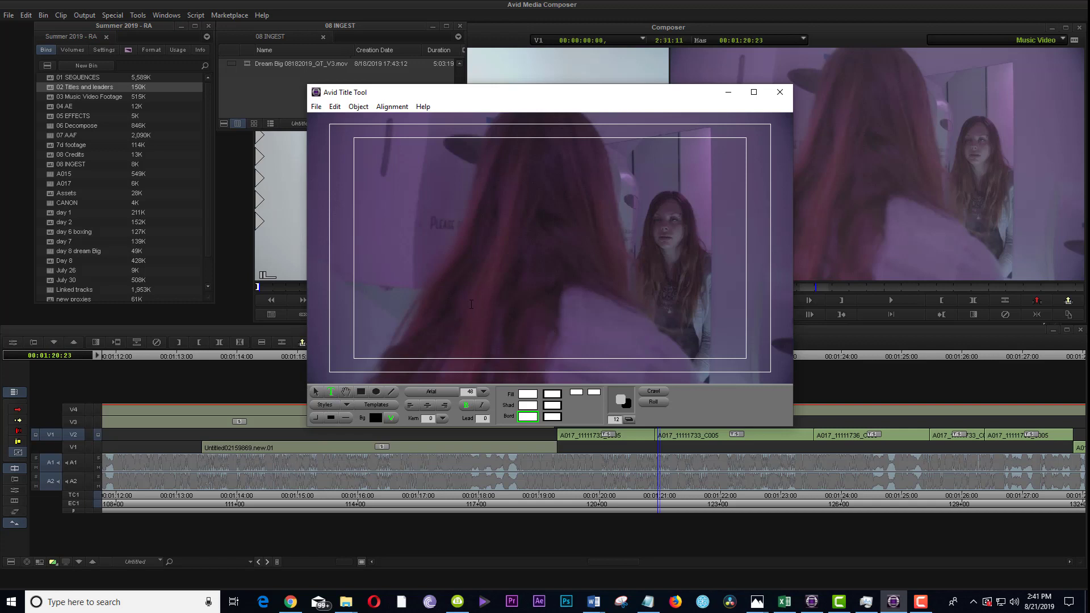
click(461, 312)
text(og Day Afternoon)
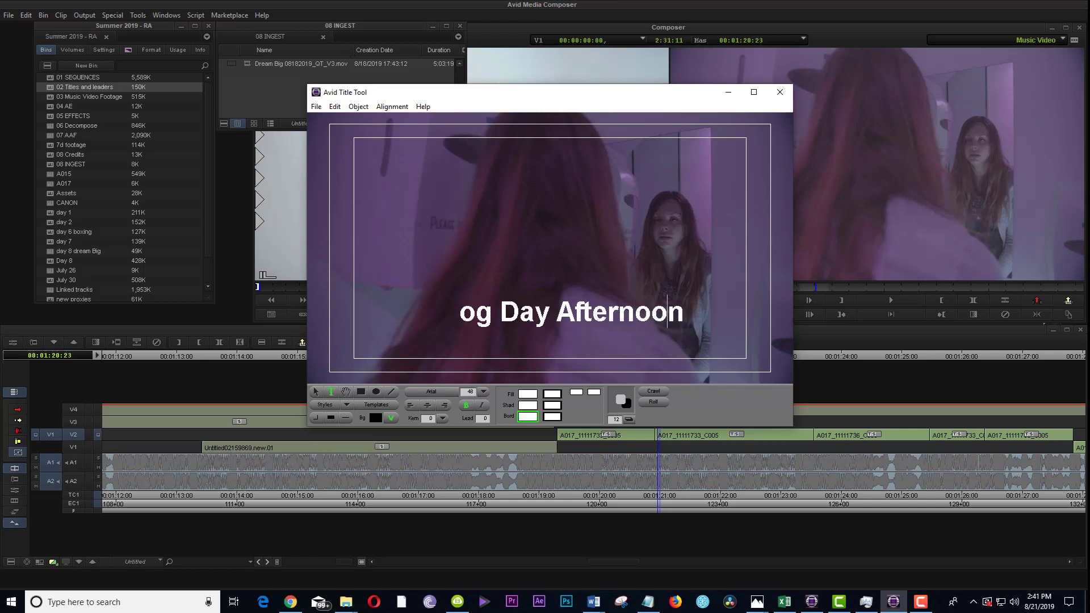
click(460, 312)
text(D)
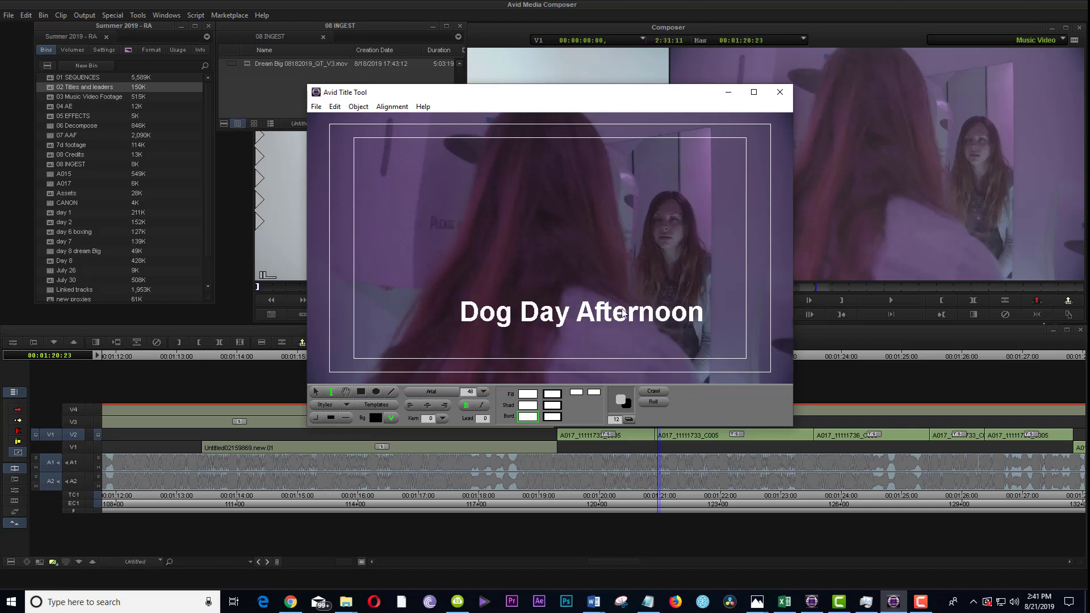
click(317, 391)
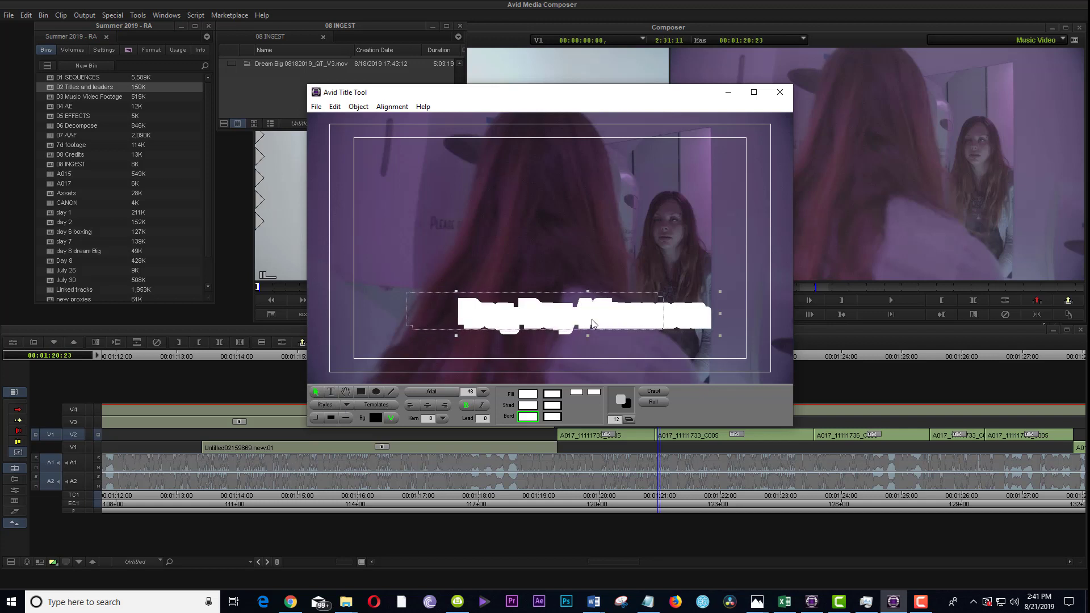
drag(621, 325, 590, 325)
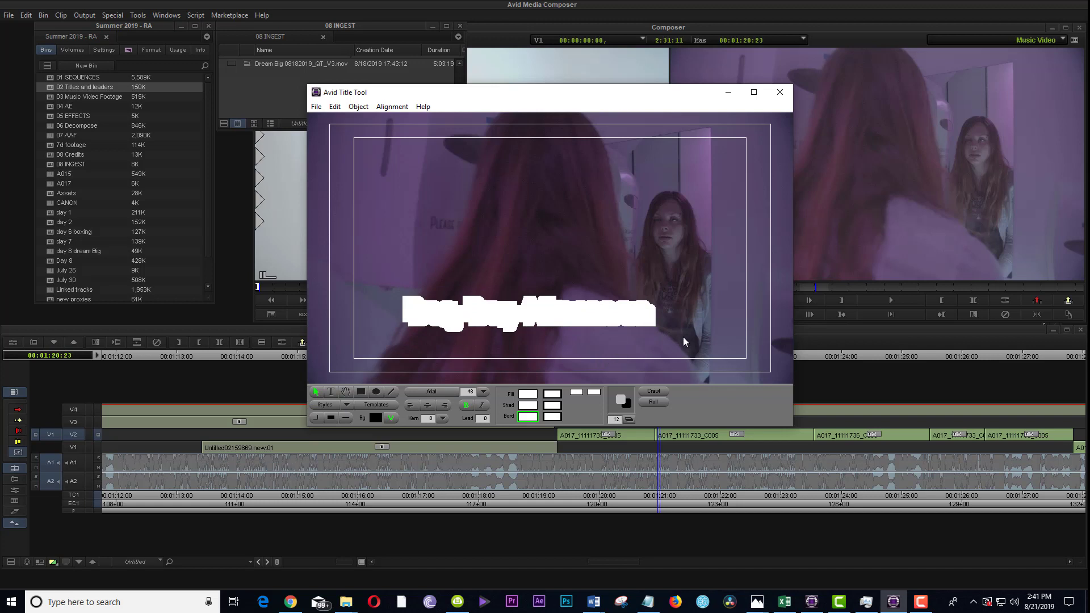
Step: Try to change the border thickness of the title text object
click(524, 418)
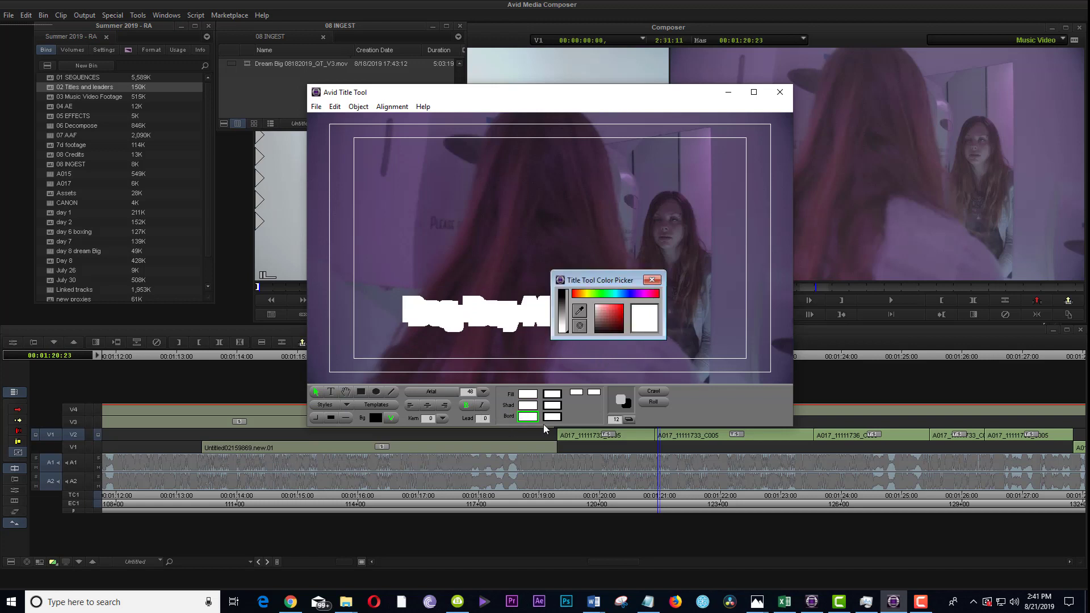
click(331, 418)
click(345, 344)
click(652, 280)
click(649, 314)
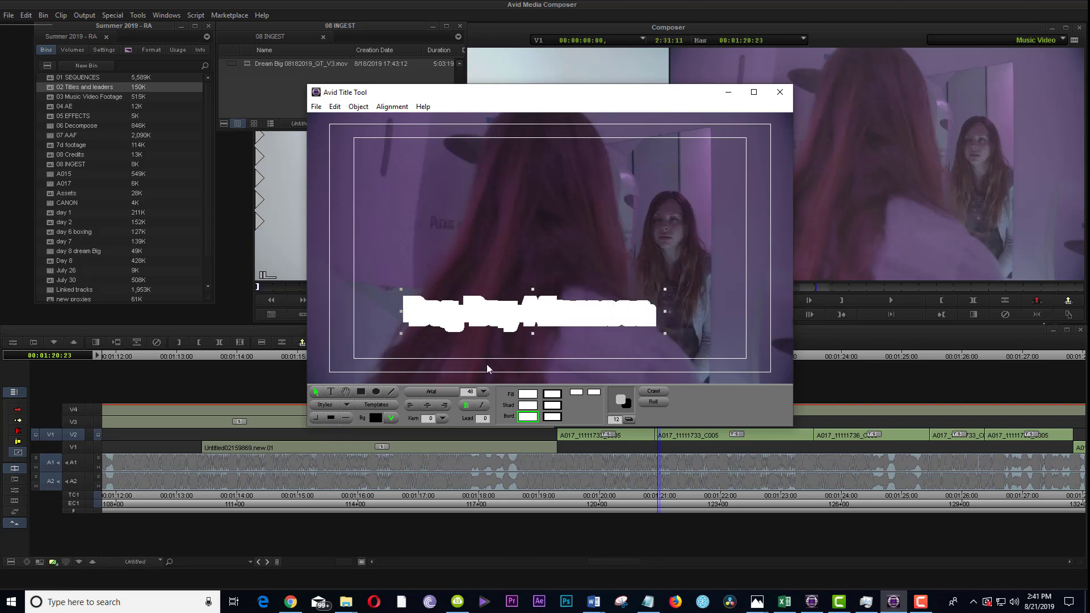
Step: Remove the thick border from the whole "Dog Day Afternoon" text
click(331, 392)
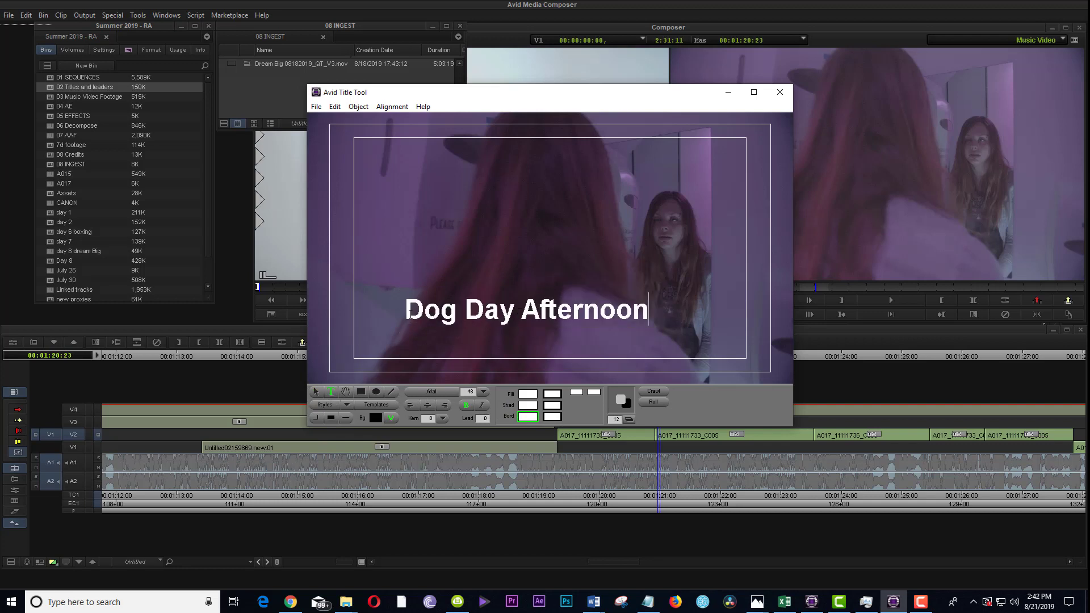
click(315, 392)
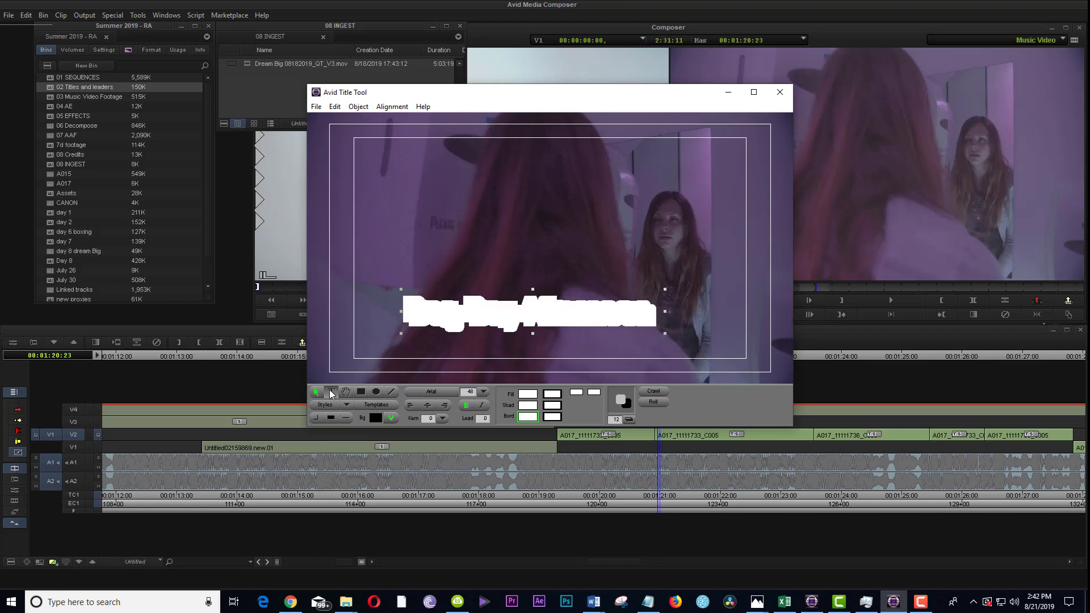
click(332, 392)
drag(403, 309, 674, 315)
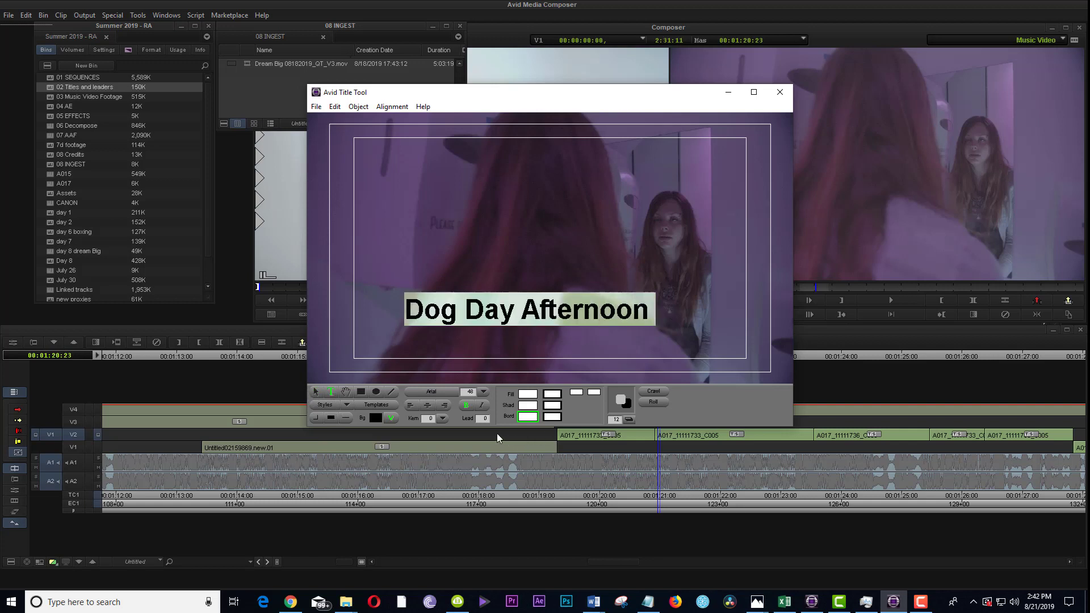
click(333, 417)
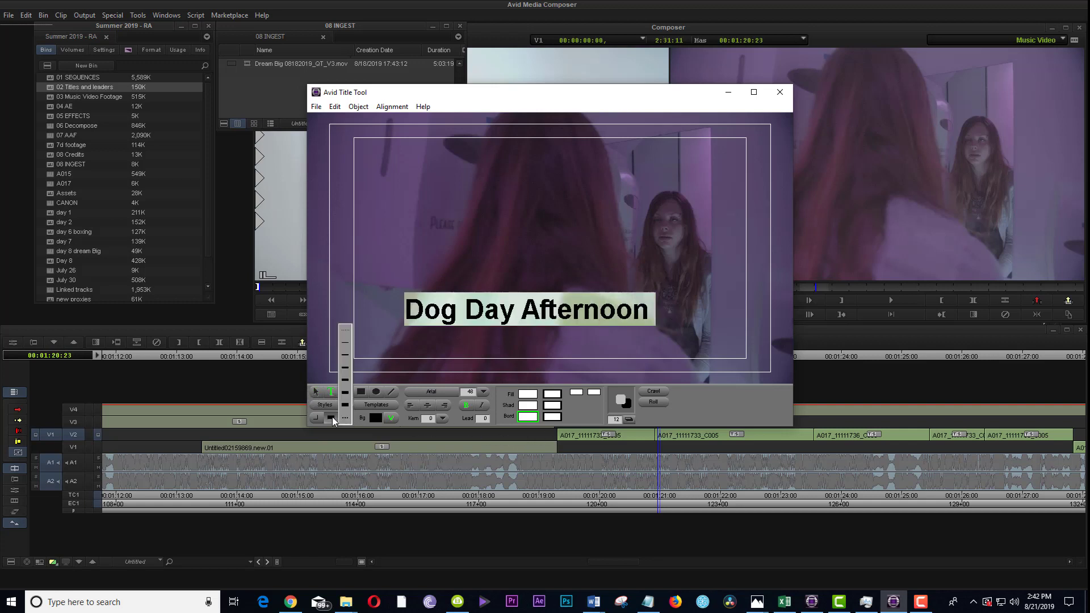
click(347, 329)
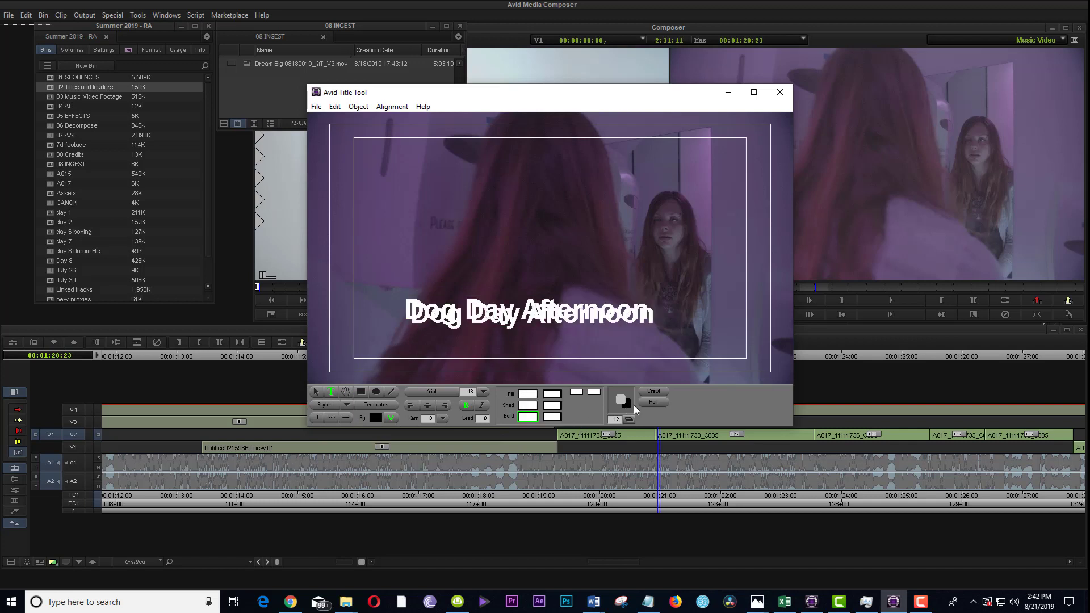
Step: Set the title text's shadow depth to 0 and move the title slightly down and to the right
drag(636, 410, 628, 408)
drag(407, 313, 653, 313)
drag(621, 402, 626, 413)
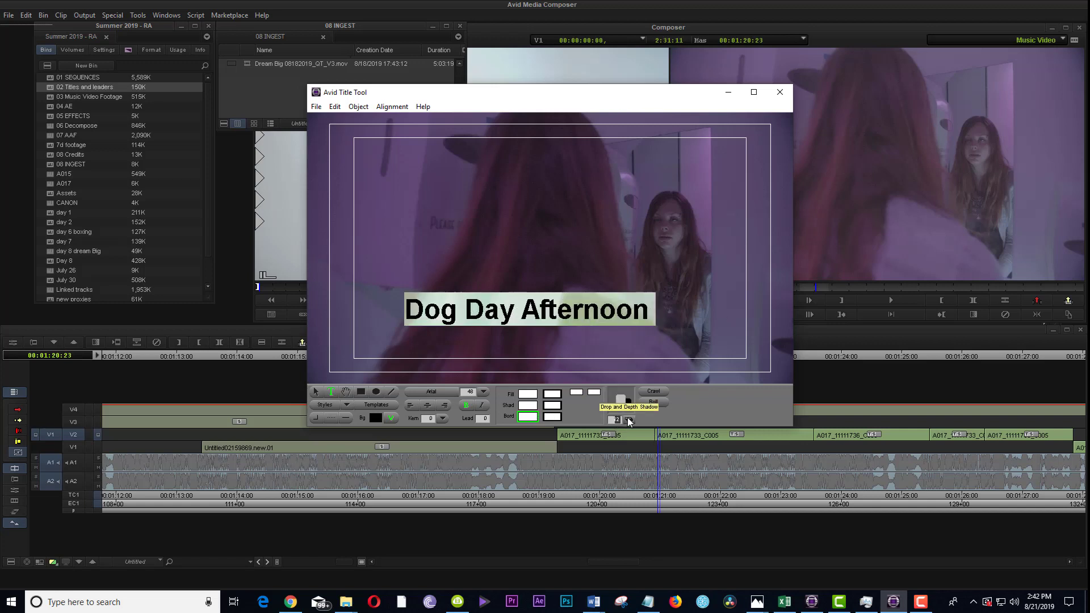
click(628, 419)
click(620, 267)
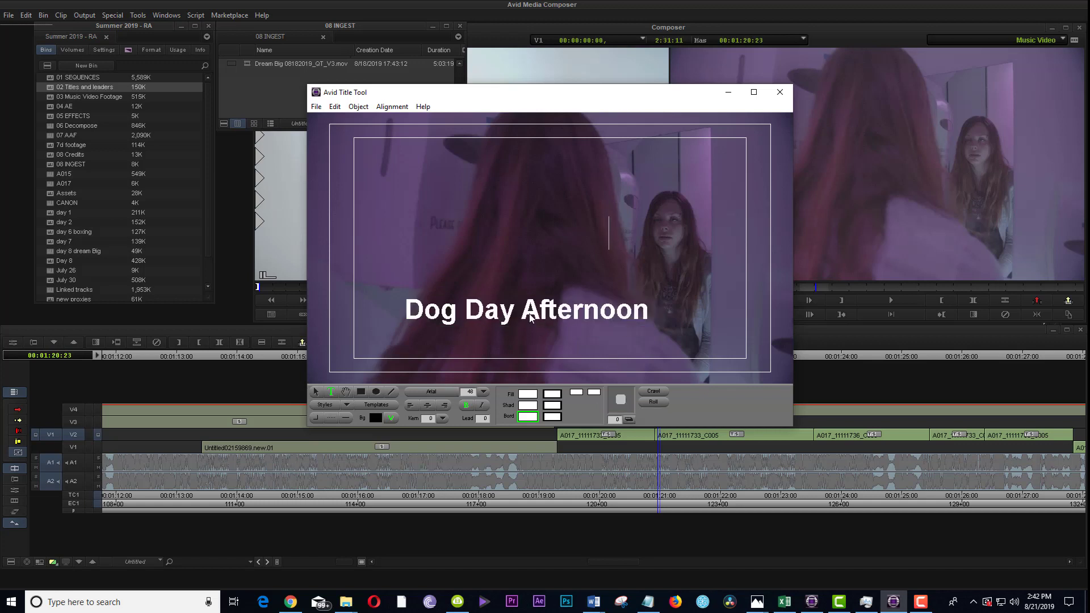
click(315, 391)
drag(494, 317, 504, 325)
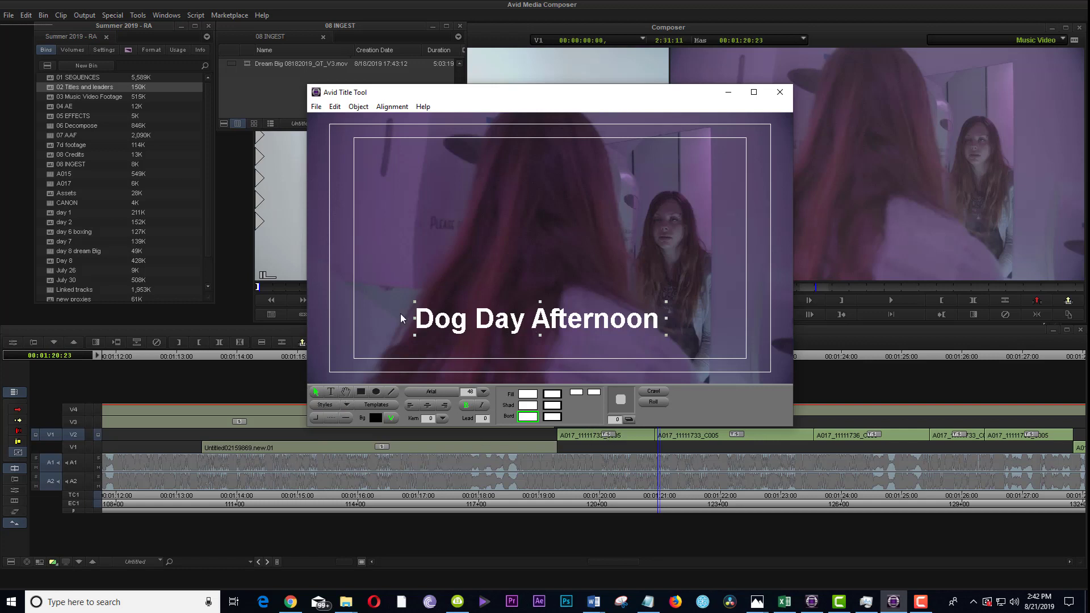
Step: Set the fill colour of the whole title text to light cyan
click(331, 393)
click(660, 319)
key(Home)
drag(660, 320, 413, 319)
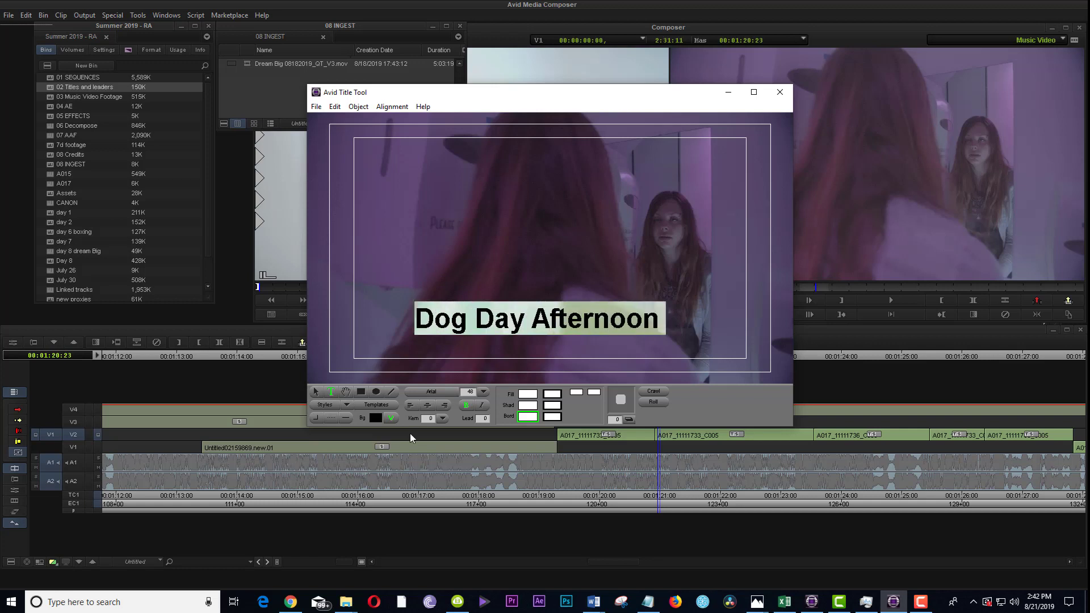
click(527, 394)
click(557, 345)
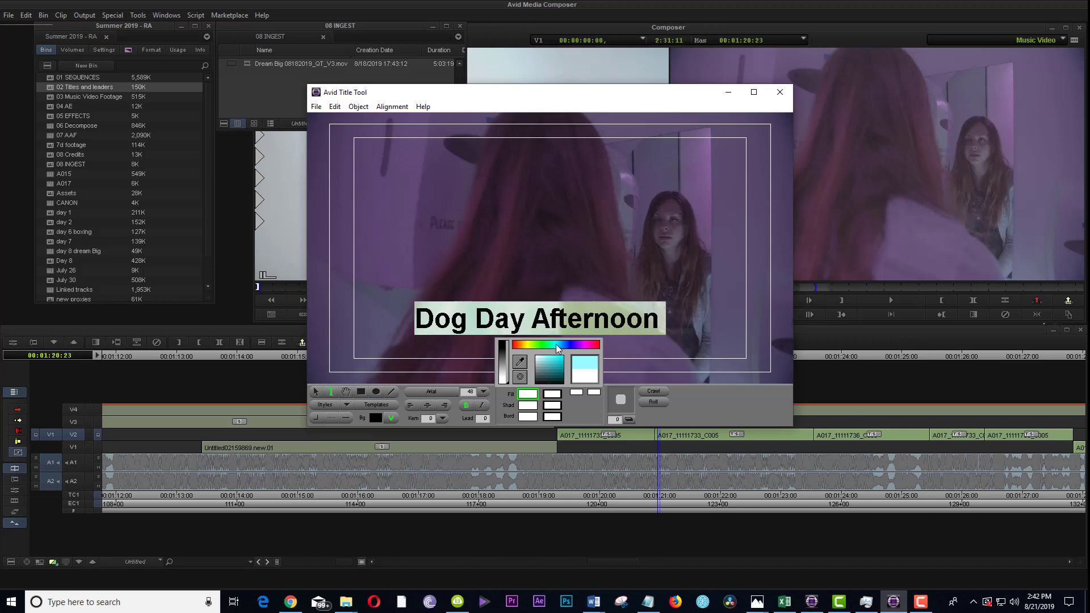
click(556, 345)
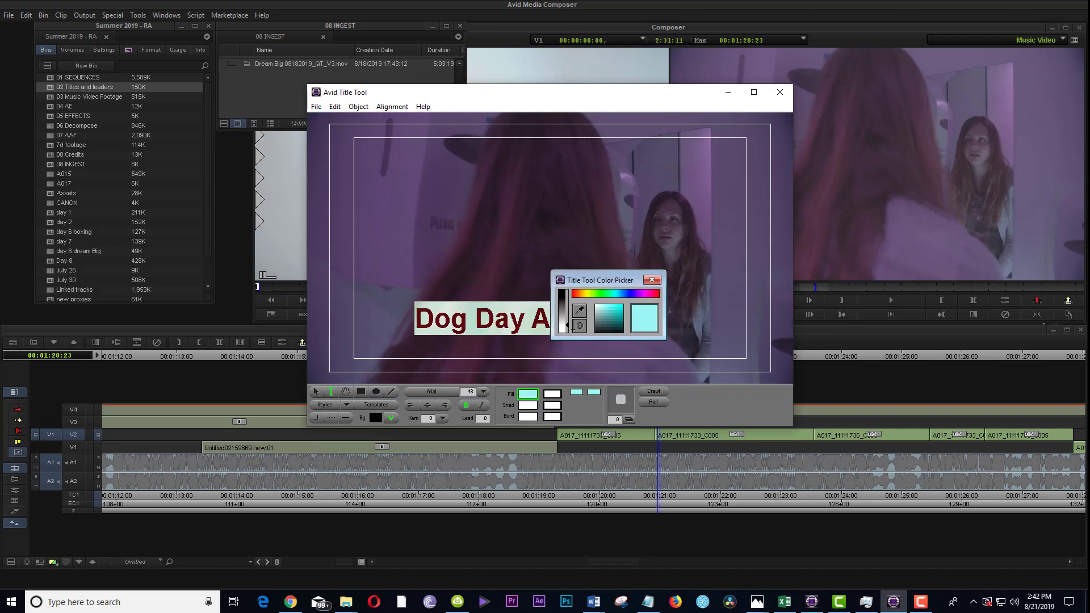
click(651, 280)
click(706, 284)
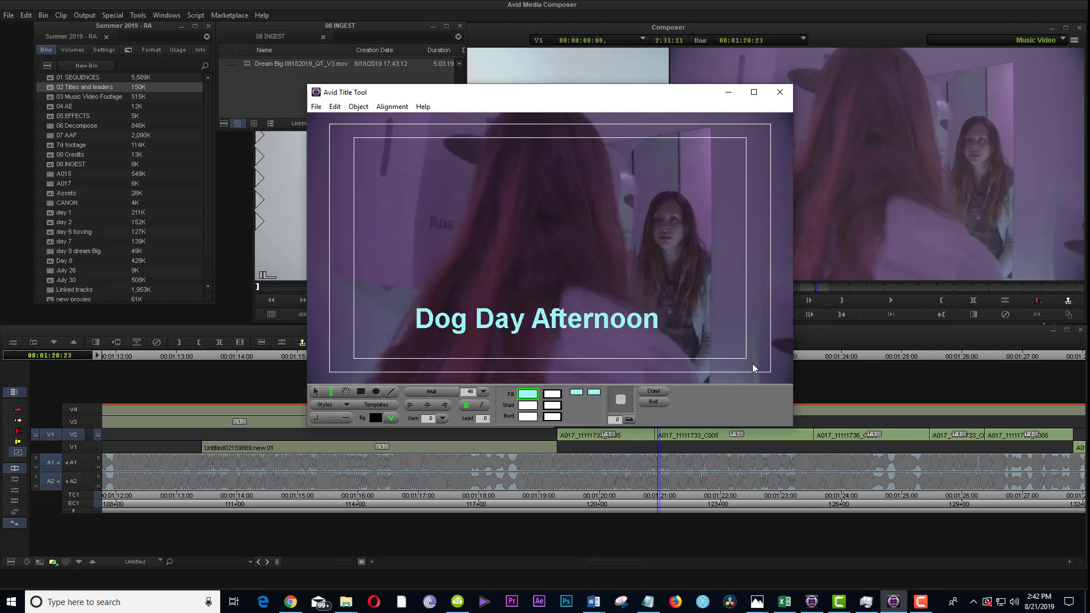
Step: Try a low fill opacity on the title text and return it to fully opaque
drag(659, 319, 409, 322)
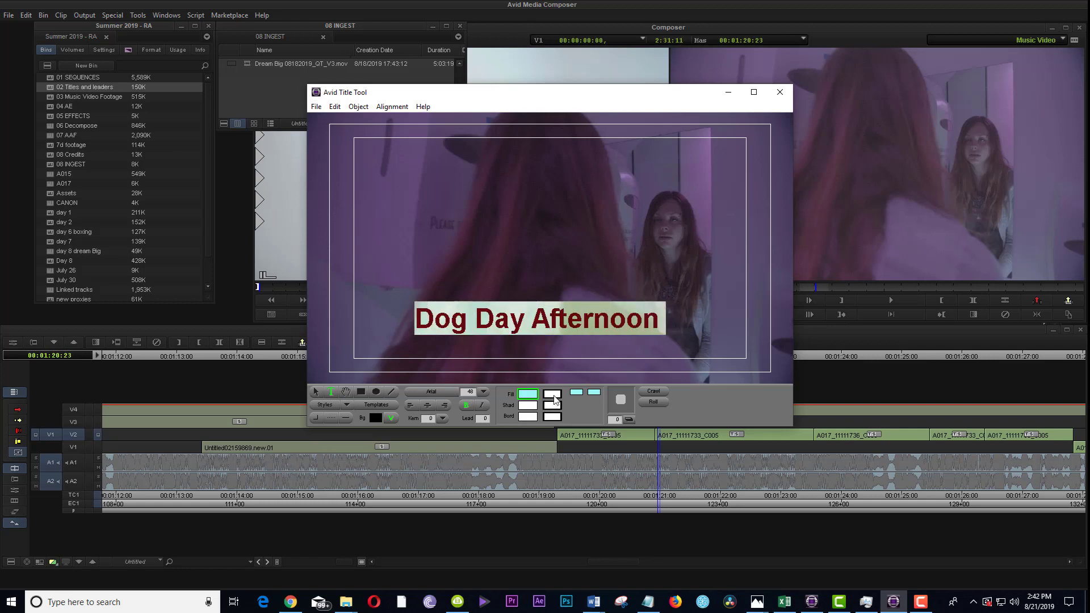
drag(556, 399, 602, 382)
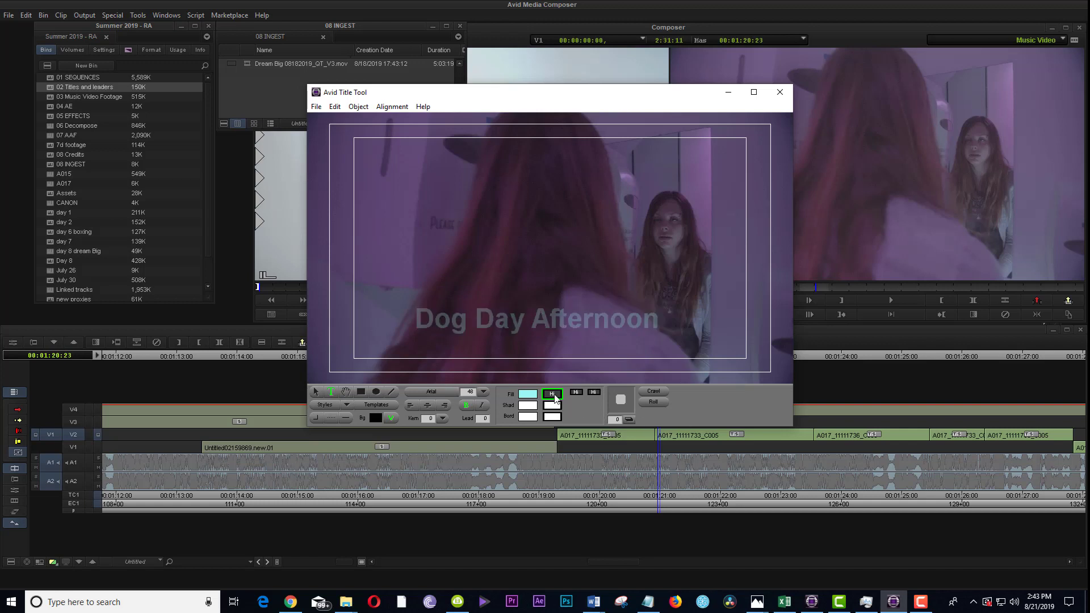
mouse_move(555, 398)
mouse_down()
mouse_move(619, 383)
mouse_move(540, 384)
mouse_move(557, 388)
mouse_up()
drag(662, 319, 415, 319)
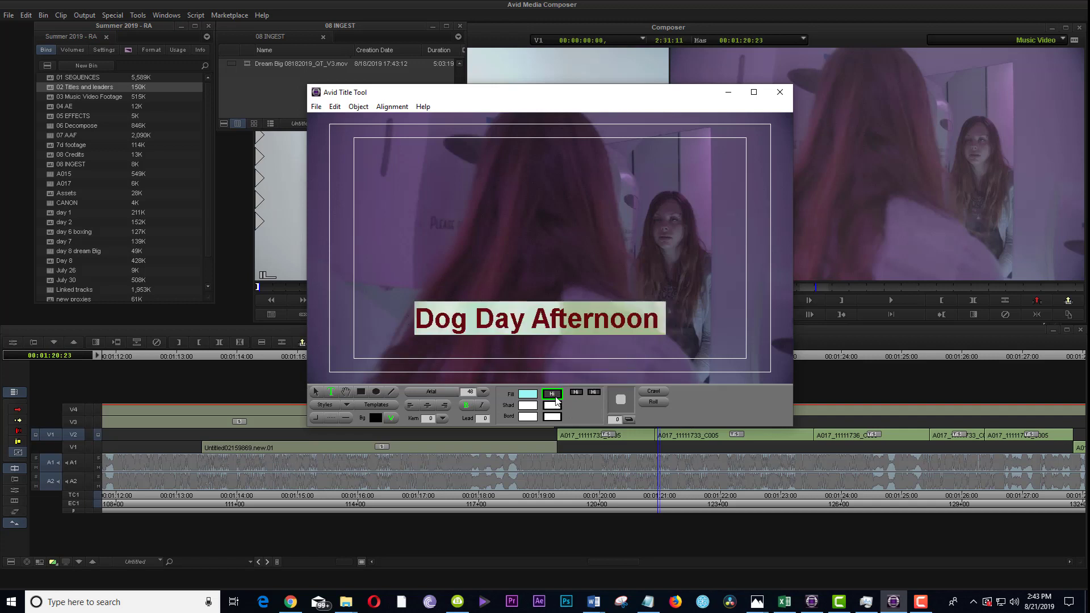
drag(556, 400, 563, 387)
click(549, 297)
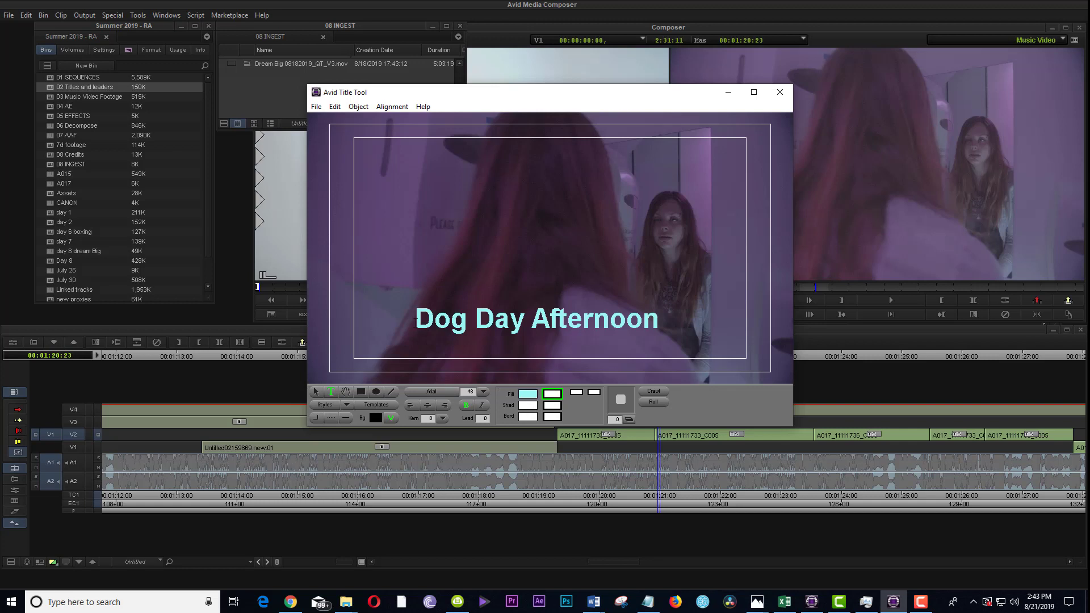
Step: Give the title text a drop shadow with a depth of 12 and set the shadow colour to black
drag(416, 321, 675, 328)
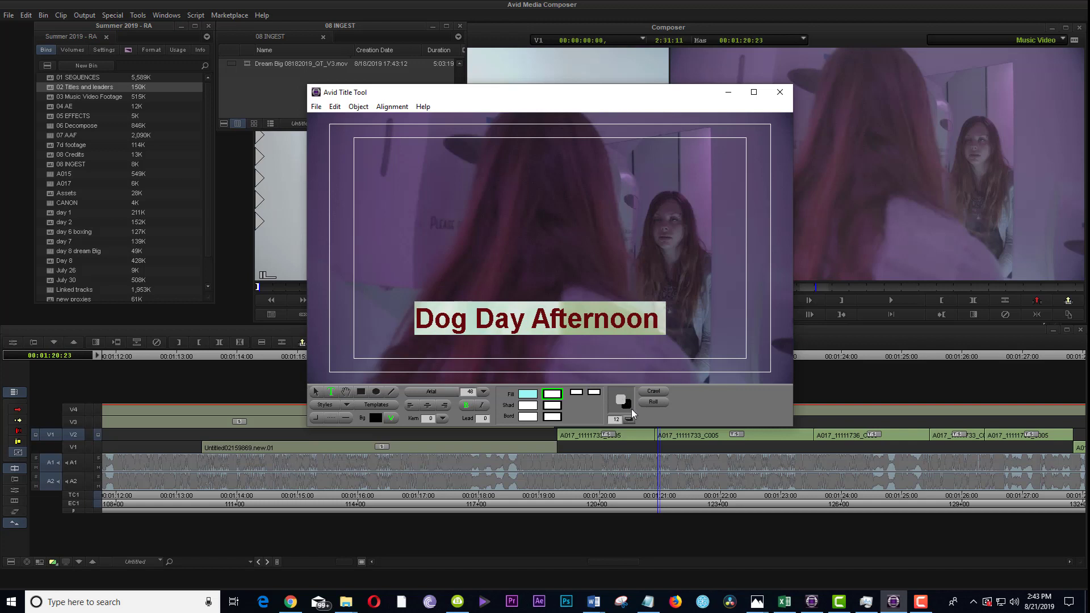
click(685, 343)
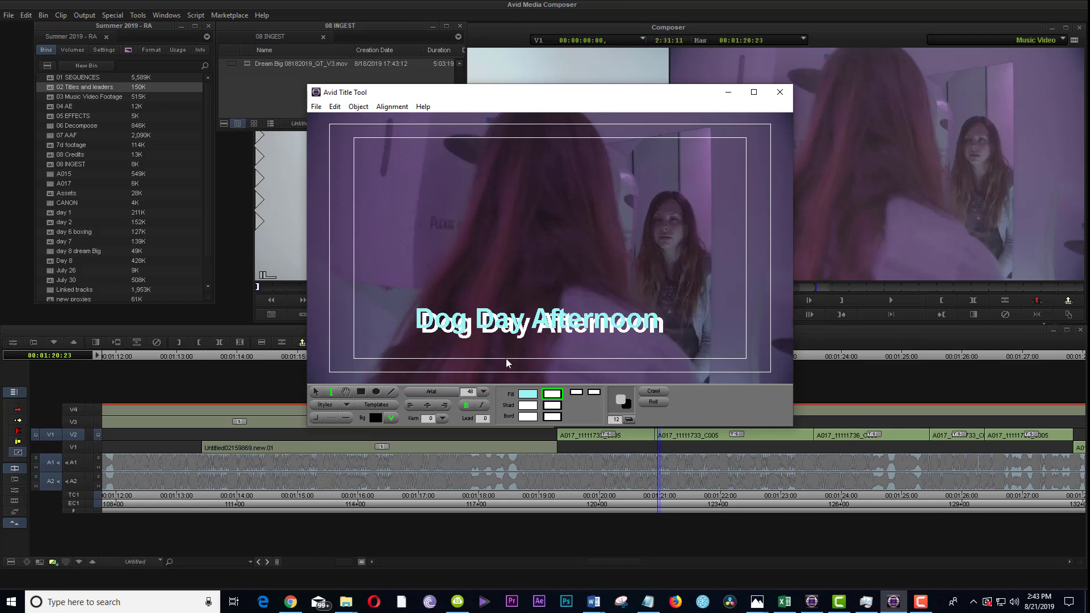
click(658, 318)
drag(658, 318, 389, 324)
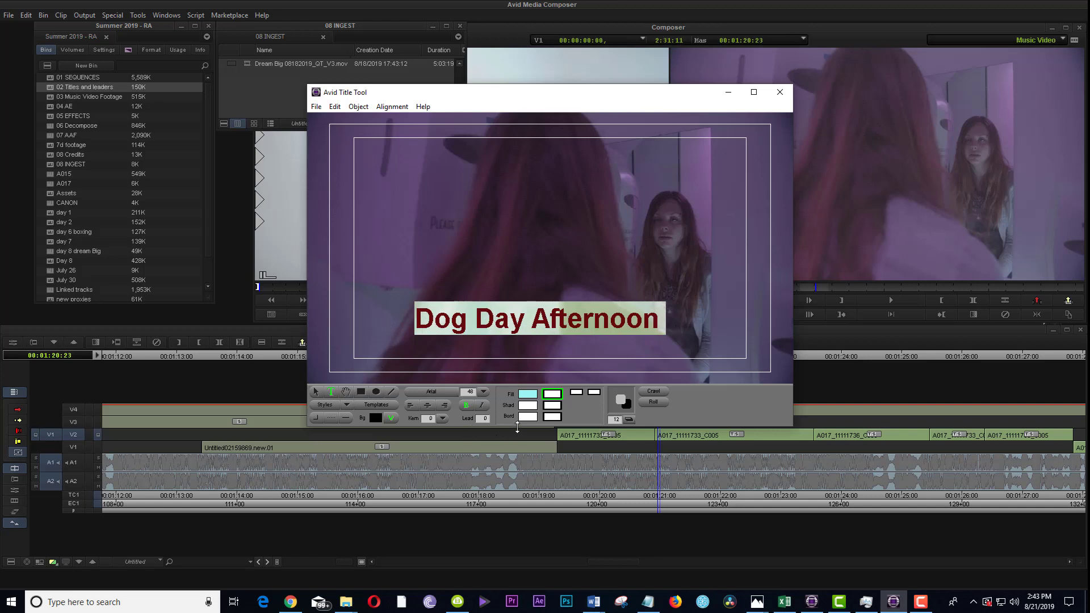
drag(526, 407, 500, 350)
click(652, 280)
click(667, 260)
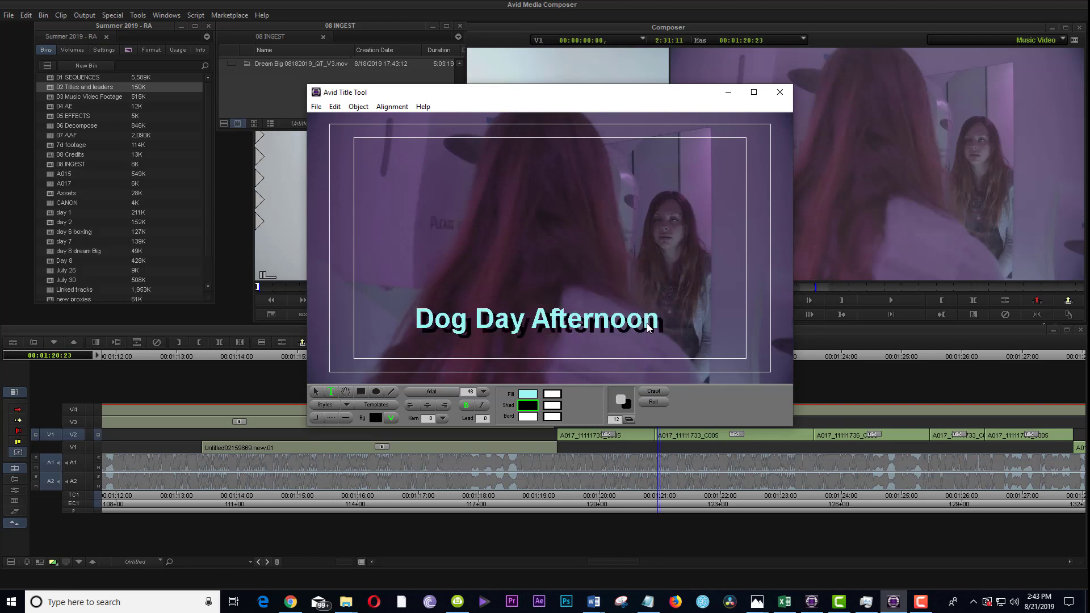
Step: Change the title text's drop shadow to a depth shadow
click(668, 322)
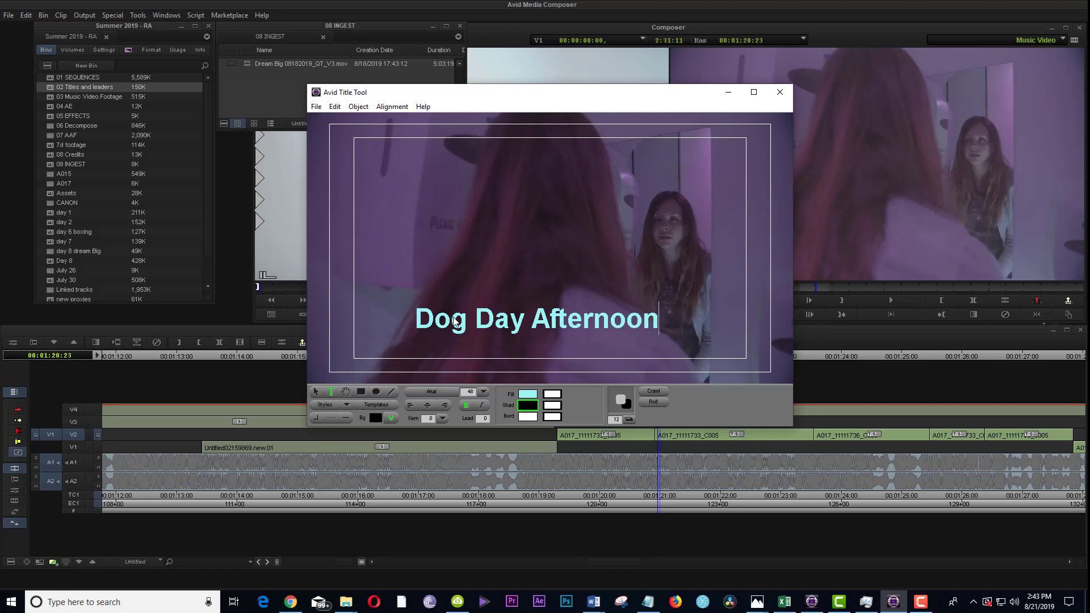
drag(416, 321, 673, 328)
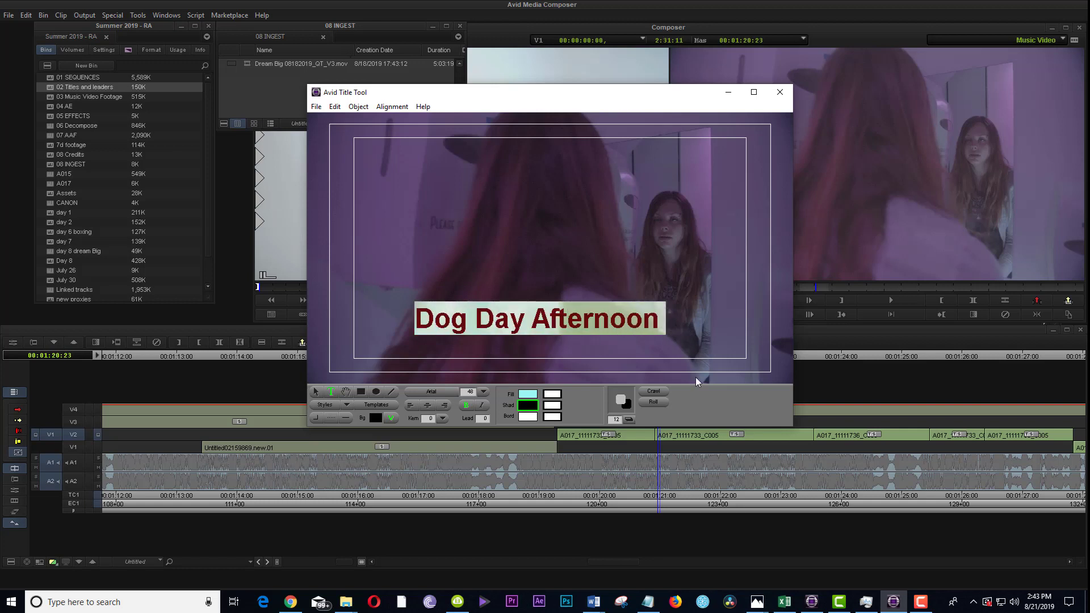
click(628, 420)
click(698, 338)
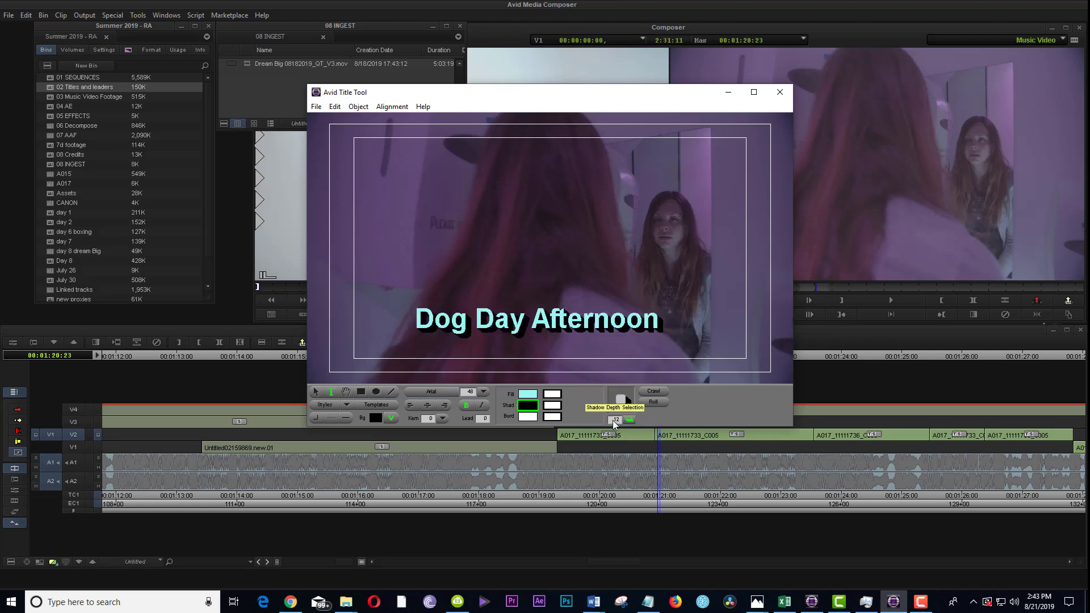
Step: Redirect the depth shadow to the lower left of the title text with a depth of 5
mouse_move(621, 399)
mouse_down()
mouse_move(636, 414)
mouse_move(629, 406)
mouse_up()
drag(628, 406, 630, 408)
drag(661, 319, 389, 325)
drag(622, 400, 626, 407)
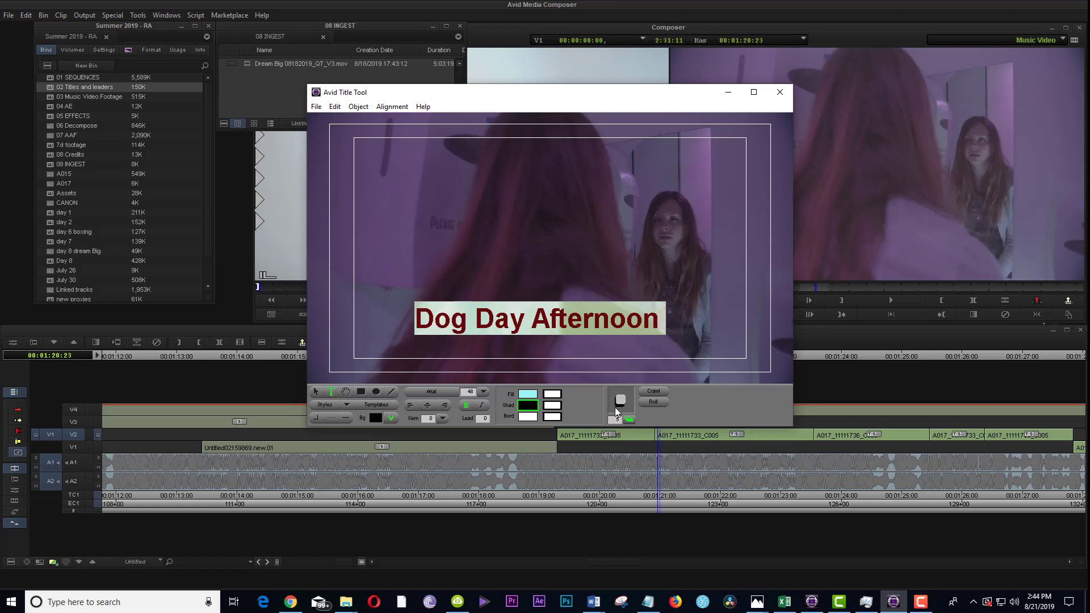
click(687, 312)
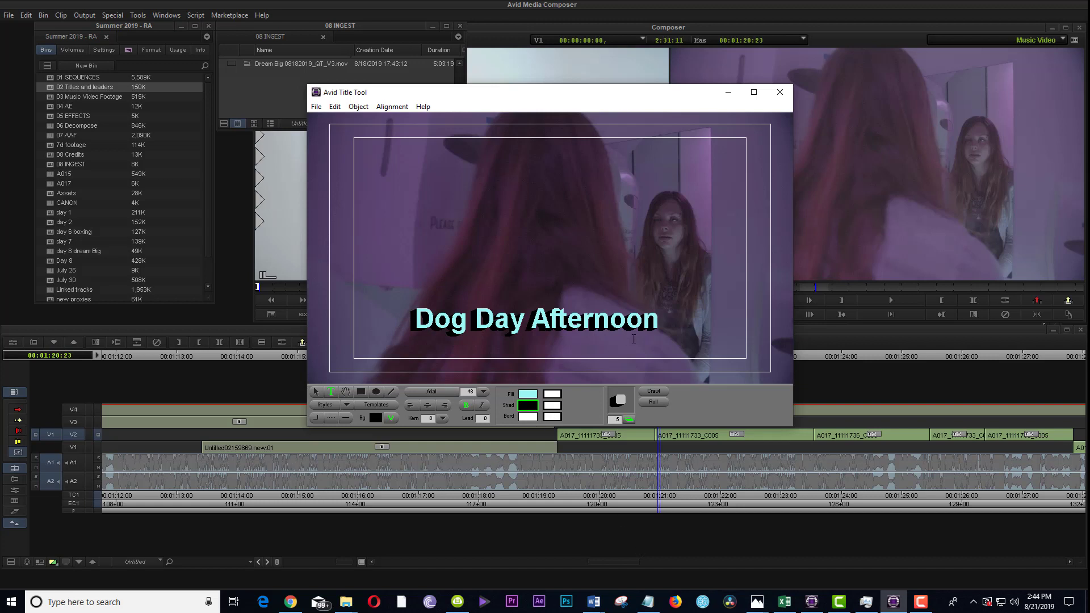
Step: Set the border colour of the "Dog Day Afternoon" title text to bright magenta
drag(679, 318, 390, 326)
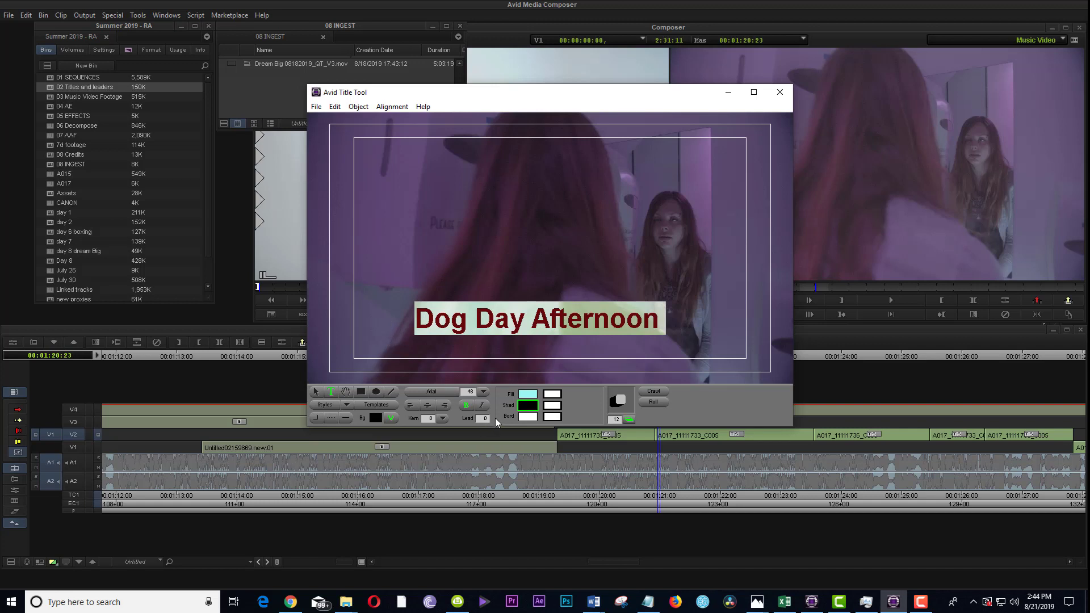
click(523, 418)
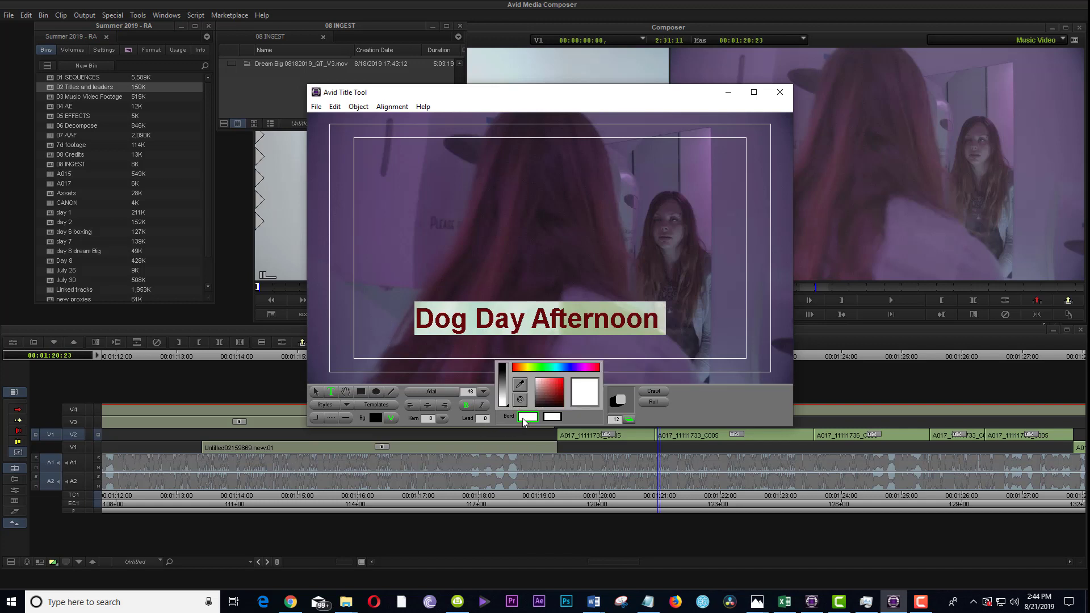
click(588, 369)
click(588, 366)
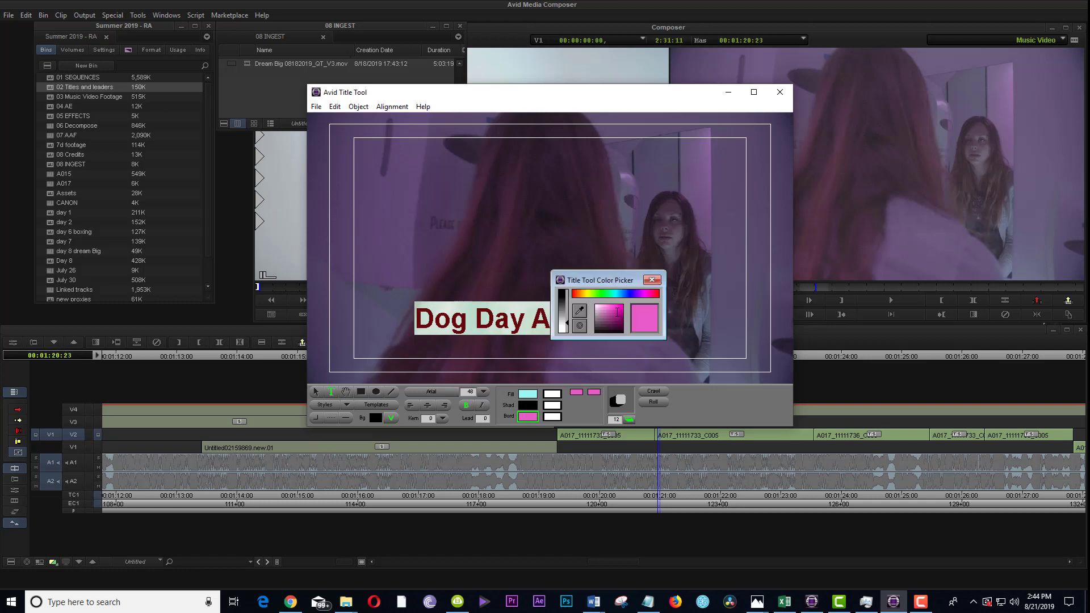
click(623, 309)
click(651, 279)
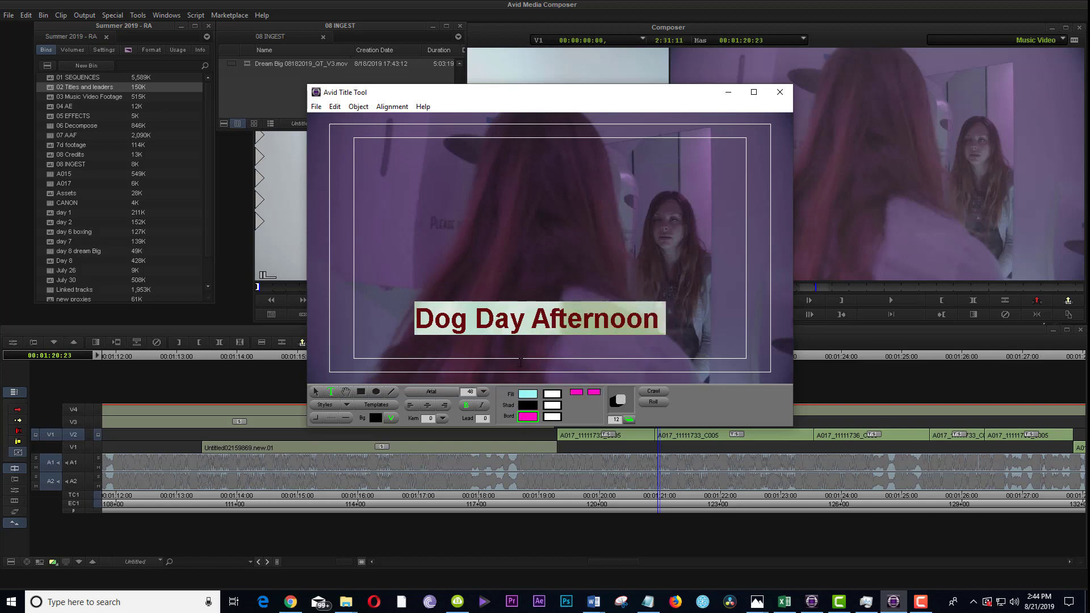
click(662, 318)
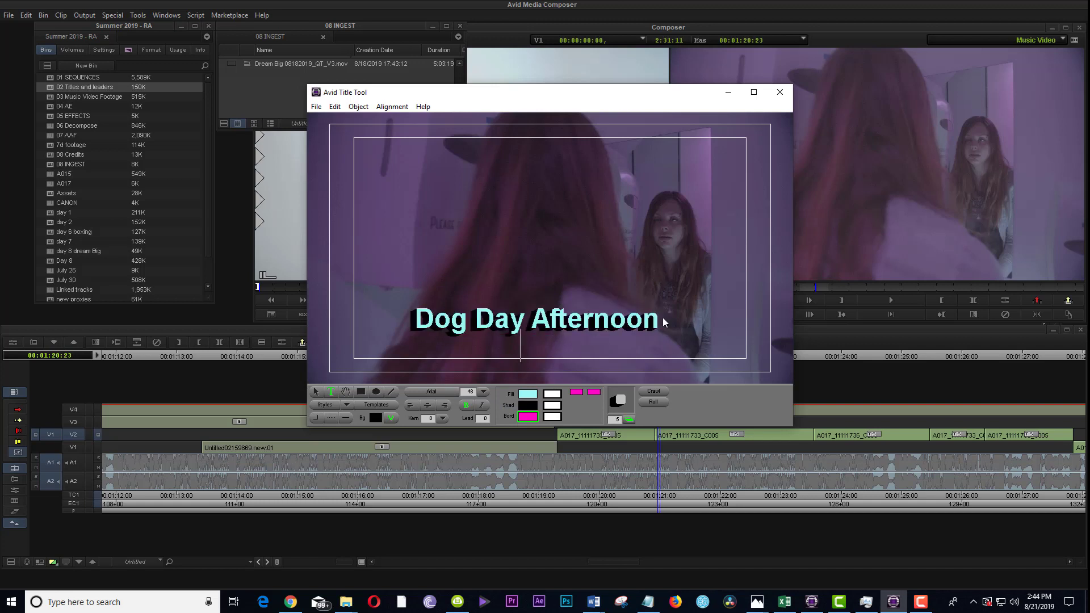
Step: Apply a border line width to the whole title text so it gets a magenta outline
drag(662, 318, 400, 317)
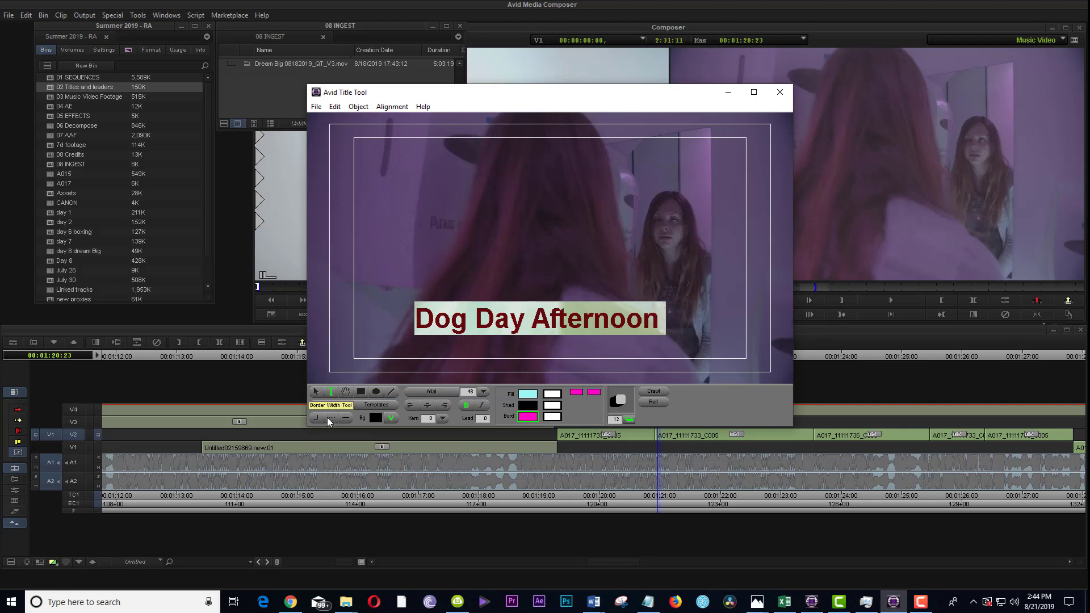
drag(327, 417, 346, 372)
click(378, 316)
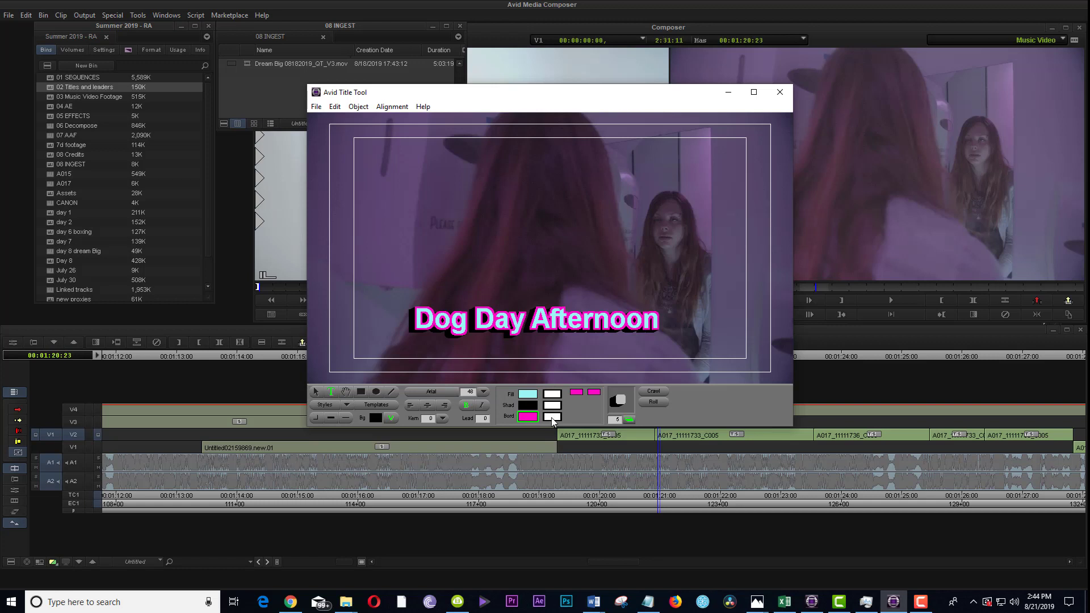
click(575, 391)
drag(574, 393, 583, 411)
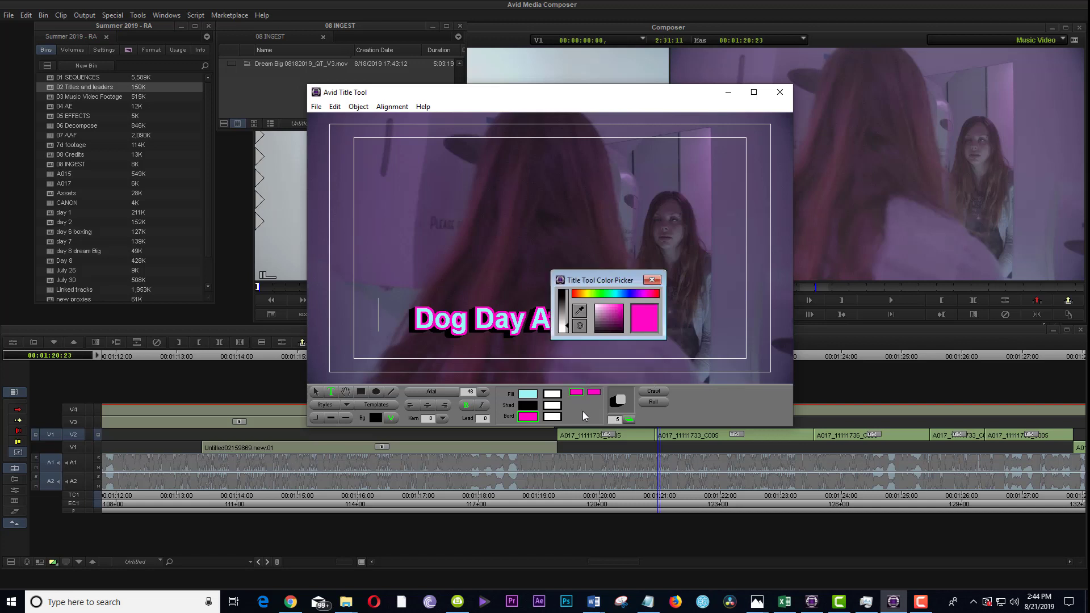
click(657, 279)
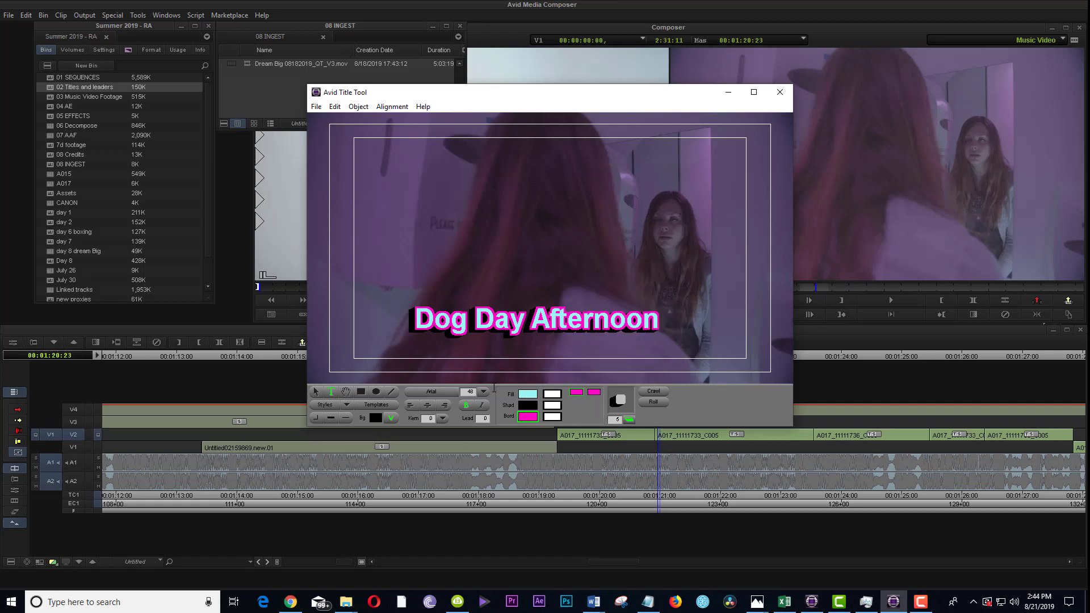
Step: Try Loose (10) and Tight (-10) kerning on the title text, and return it to Normal (0)
click(437, 322)
drag(439, 320, 665, 321)
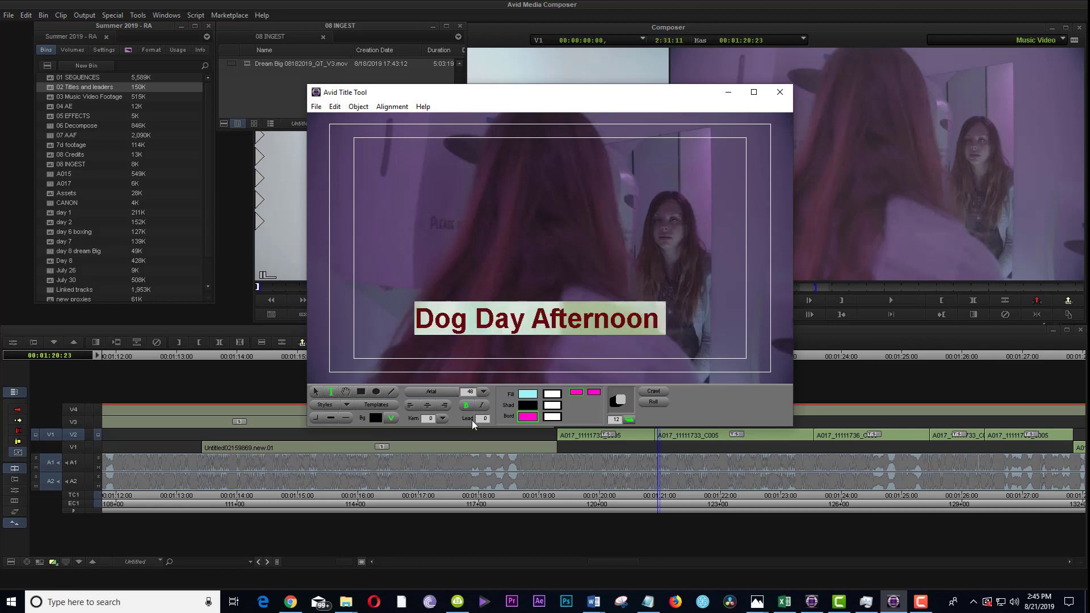
click(442, 419)
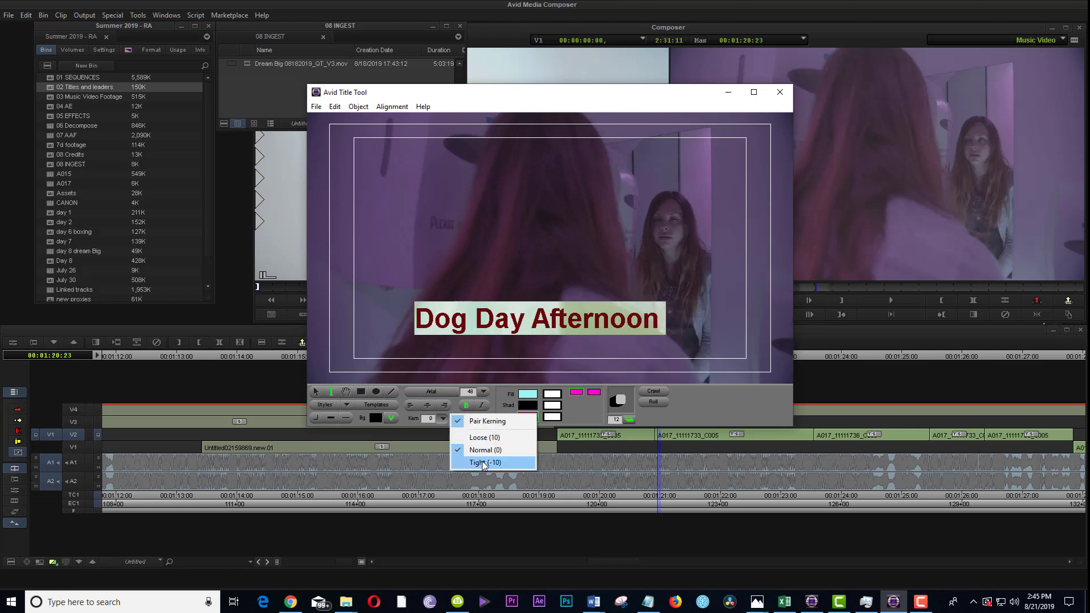
click(491, 438)
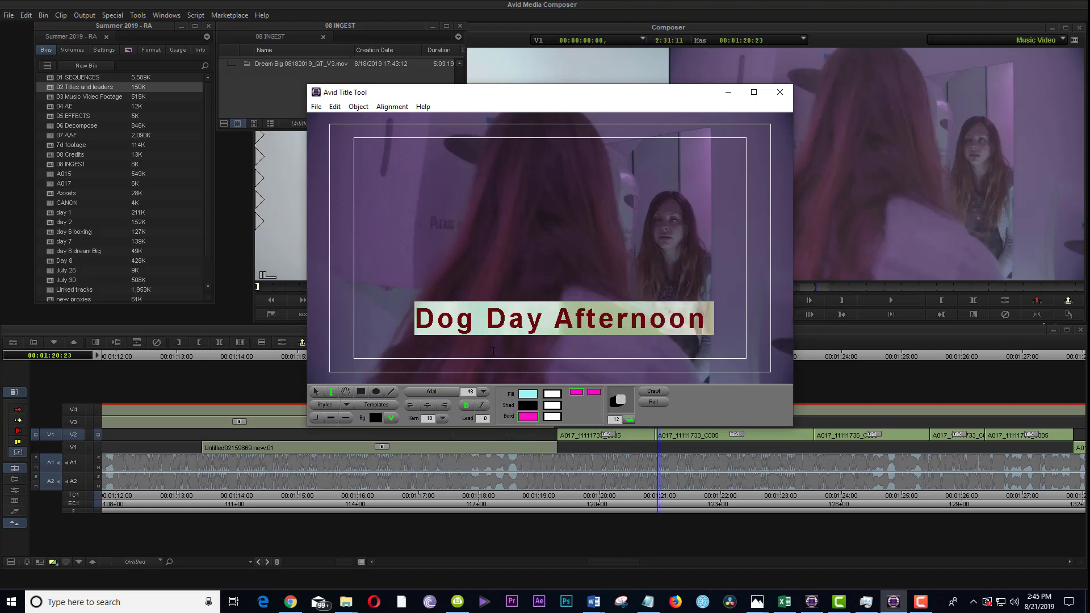
click(443, 420)
click(473, 461)
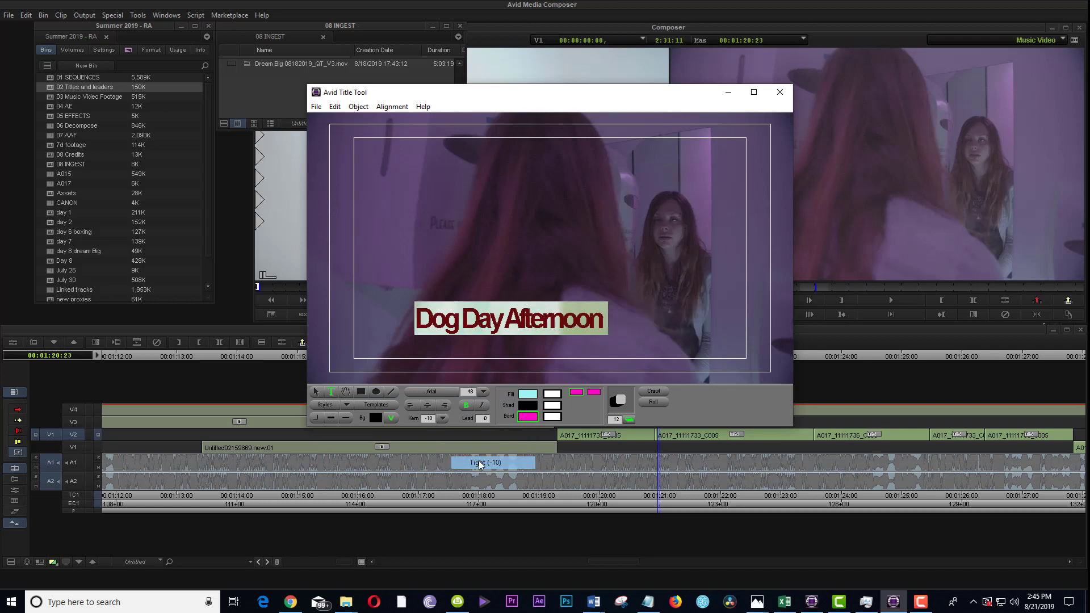
click(432, 421)
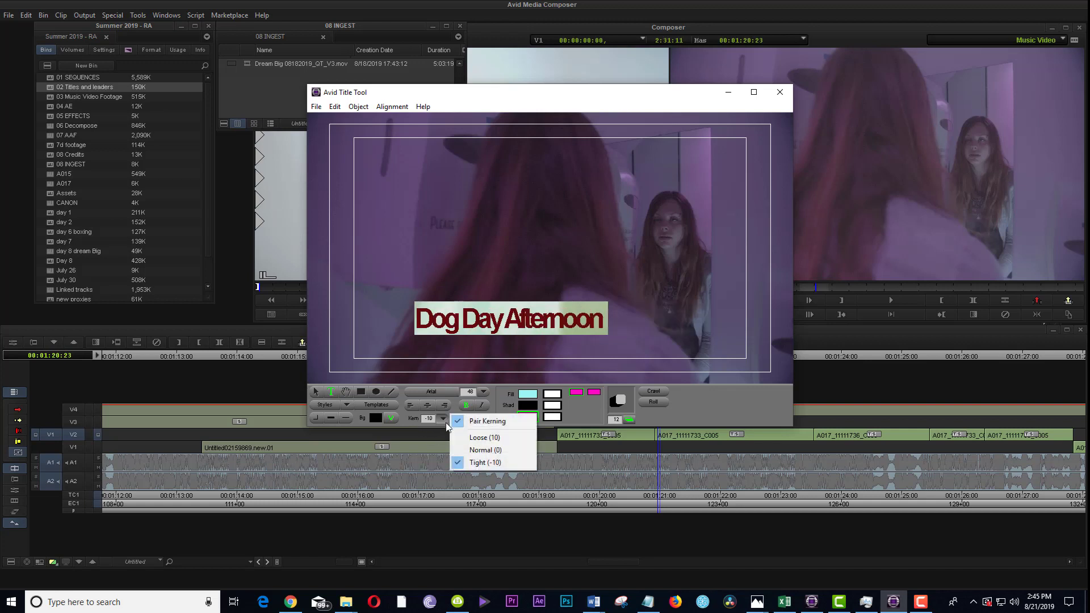
click(477, 449)
Step: Split the title text over two lines, with "Dog Day" above "Afternoon"
click(531, 329)
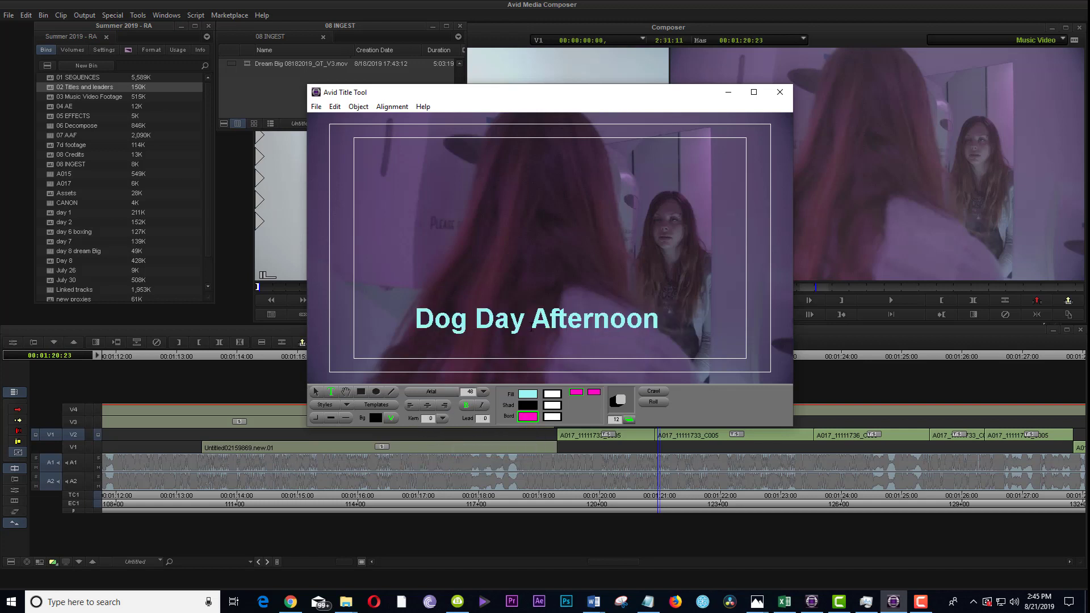
key(Delete)
key(Delete)
key(Delete)
key(Delete)
key(Delete)
key(Delete)
key(Delete)
key(Delete)
key(Delete)
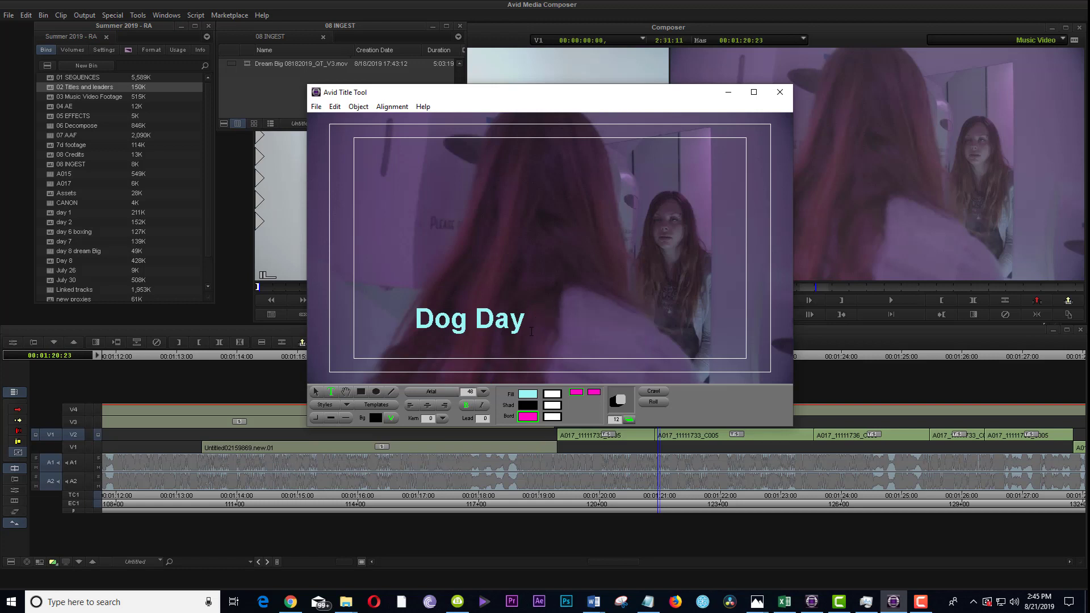
click(316, 391)
key(ctrl+z)
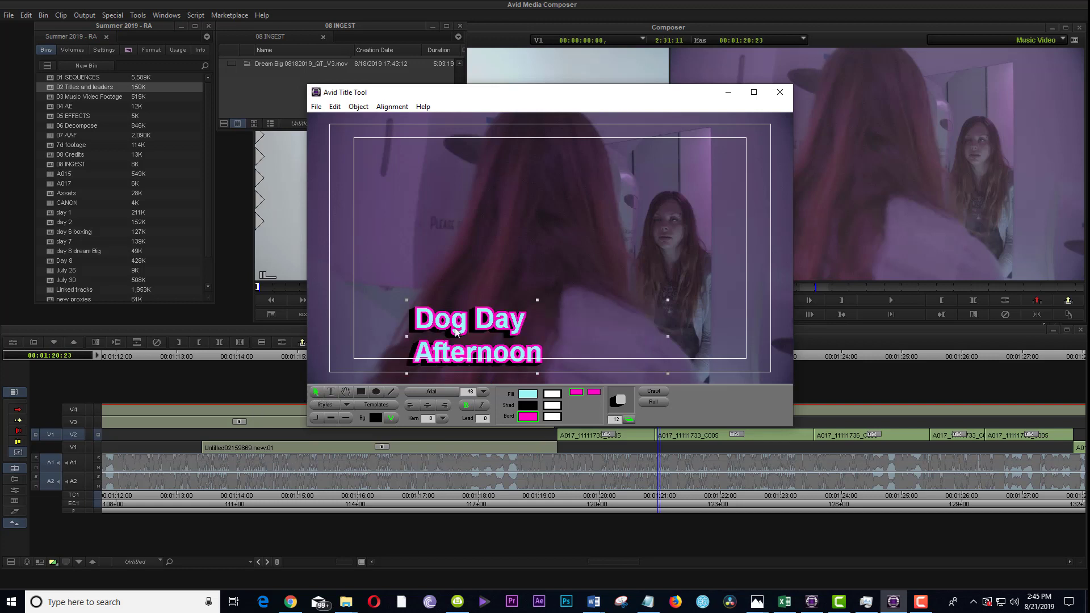
Step: Move the two-line title up to the middle of the frame and set its leading to 15
drag(457, 325, 452, 241)
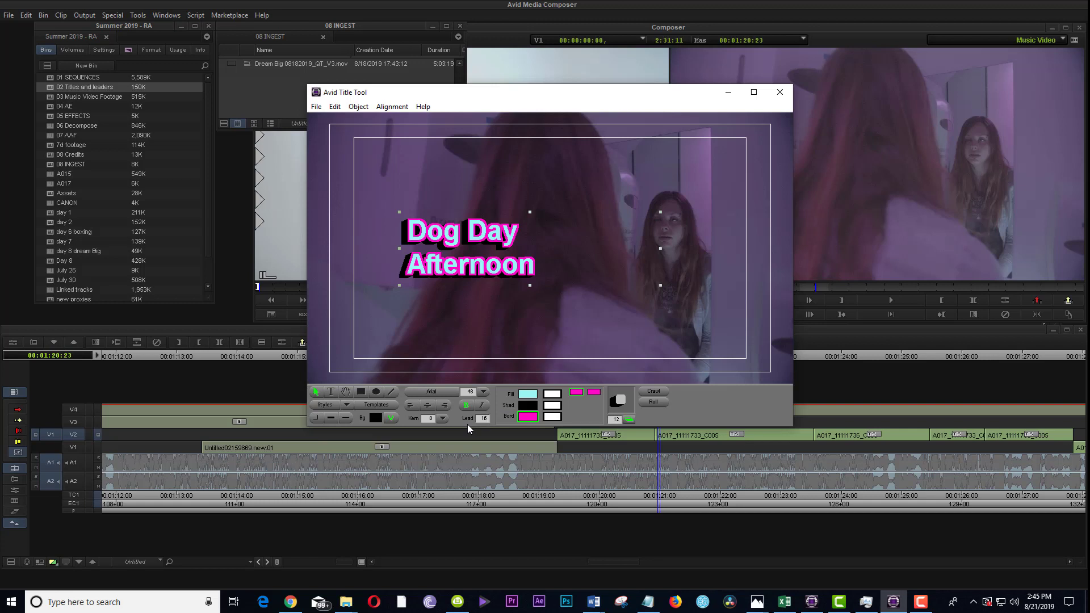
key(BackSpace)
text(5)
key(Return)
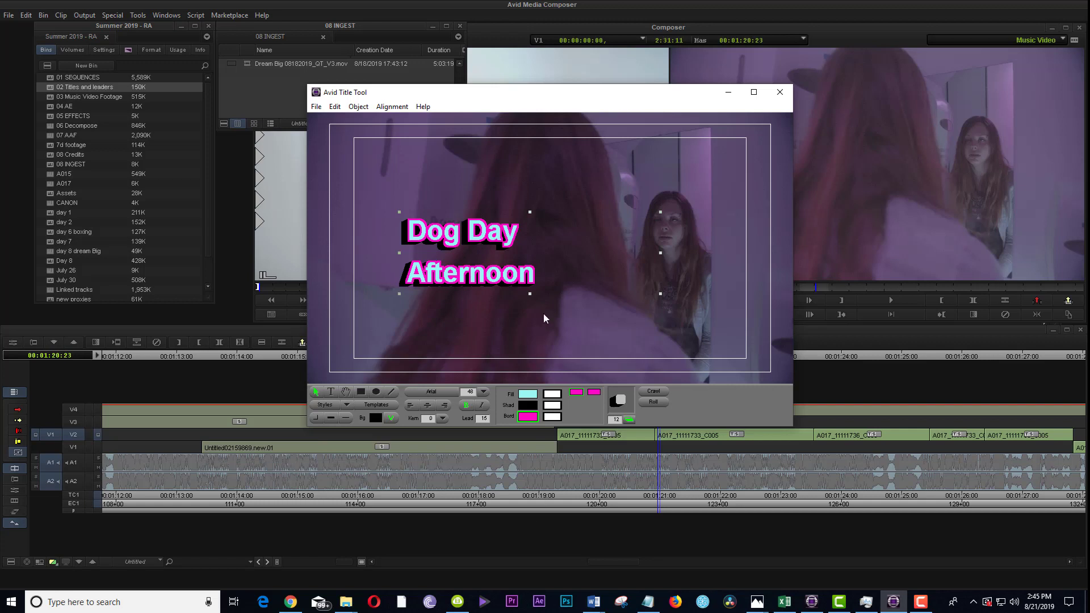
Step: Shift the title towards the right of the frame, then reposition it in the lower left part of the safe area
drag(540, 277, 611, 278)
click(331, 392)
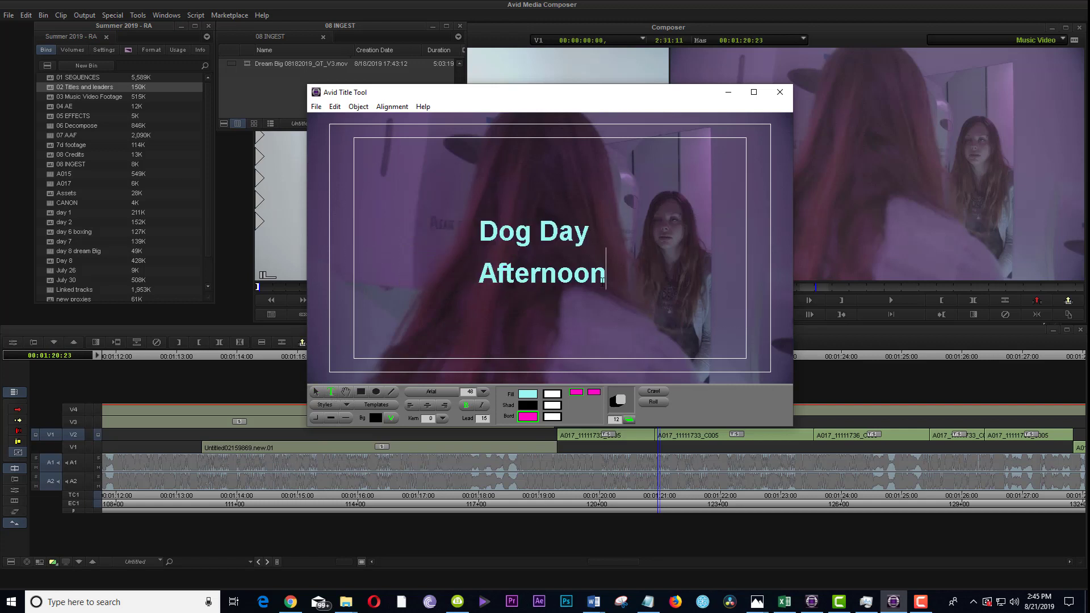
key(ctrl+a)
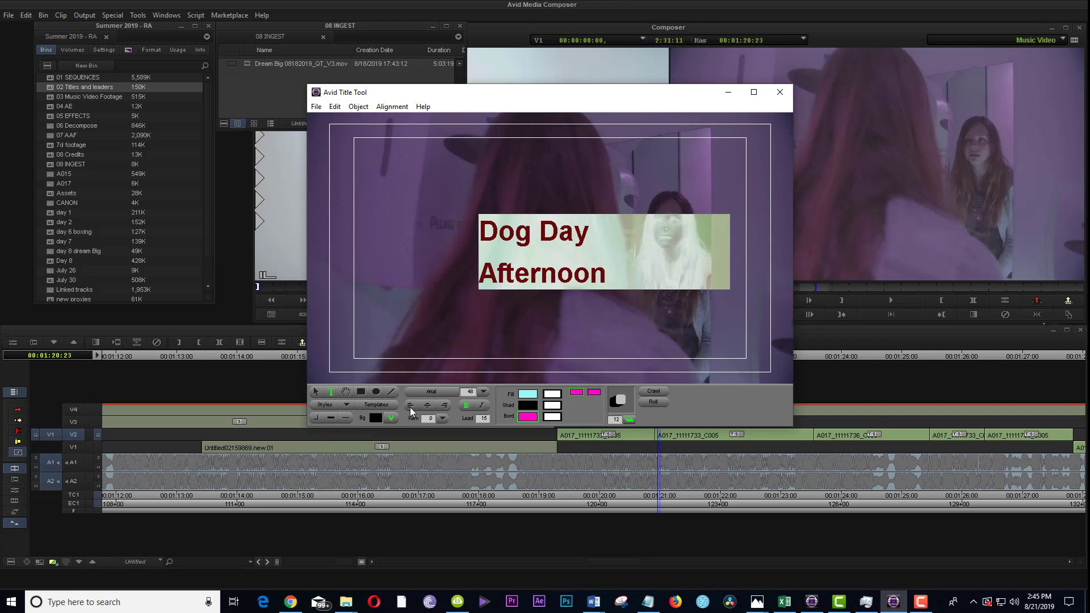
click(315, 391)
drag(549, 264, 468, 262)
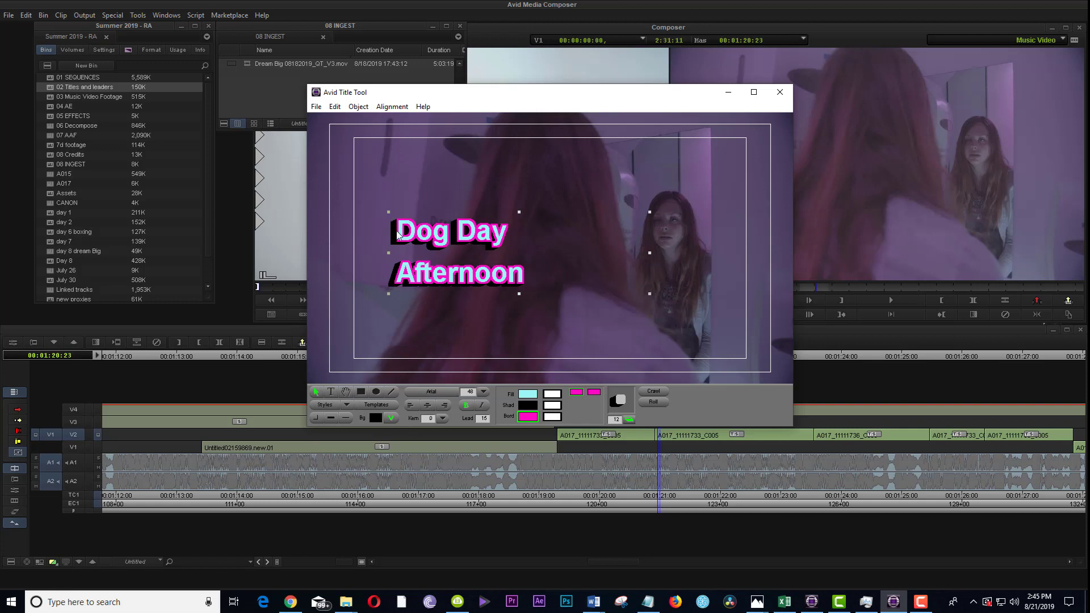
drag(429, 248, 446, 287)
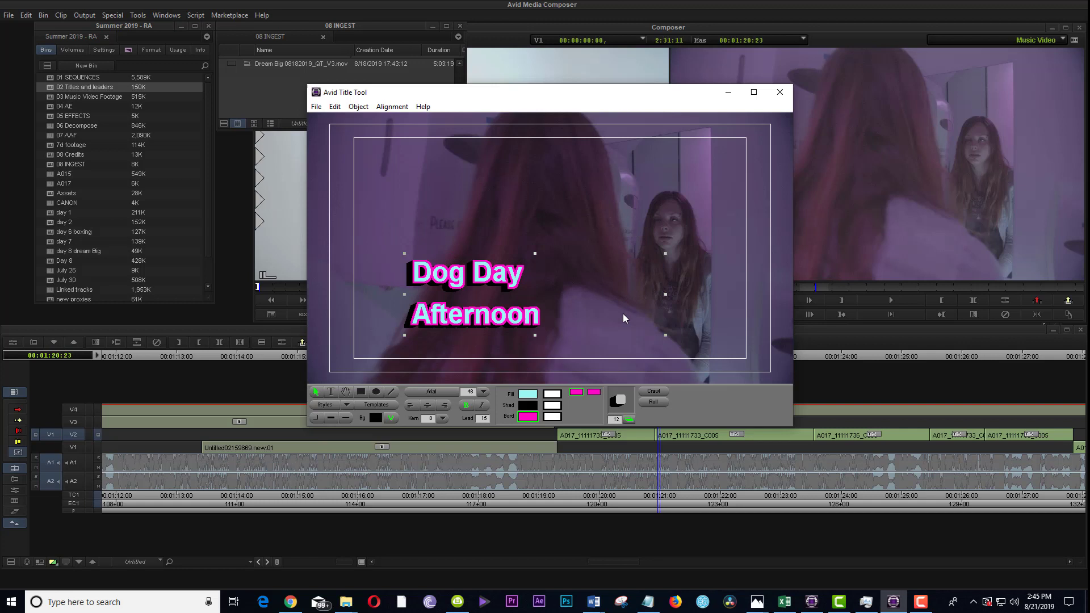
Step: Centre-align the title's two lines, try right alignment, and return to centre alignment
click(428, 406)
mouse_move(546, 293)
mouse_down()
mouse_move(467, 197)
mouse_move(640, 202)
mouse_move(656, 189)
mouse_move(574, 251)
mouse_move(547, 292)
mouse_up()
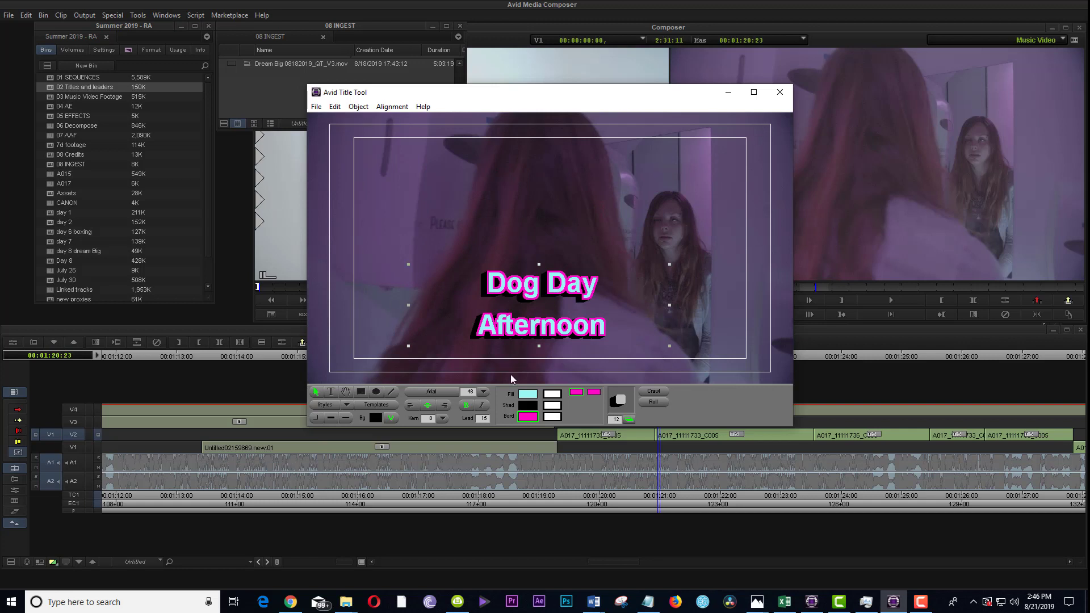
click(445, 406)
click(430, 405)
Step: Turn off the video background and move the title to the centre of the frame
click(390, 418)
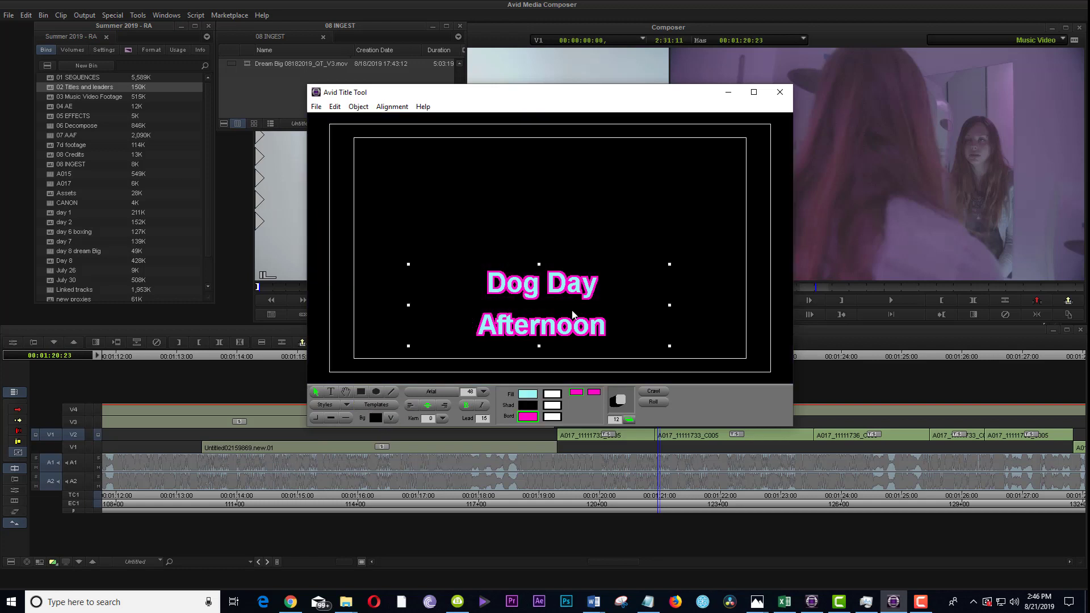
drag(572, 310, 578, 259)
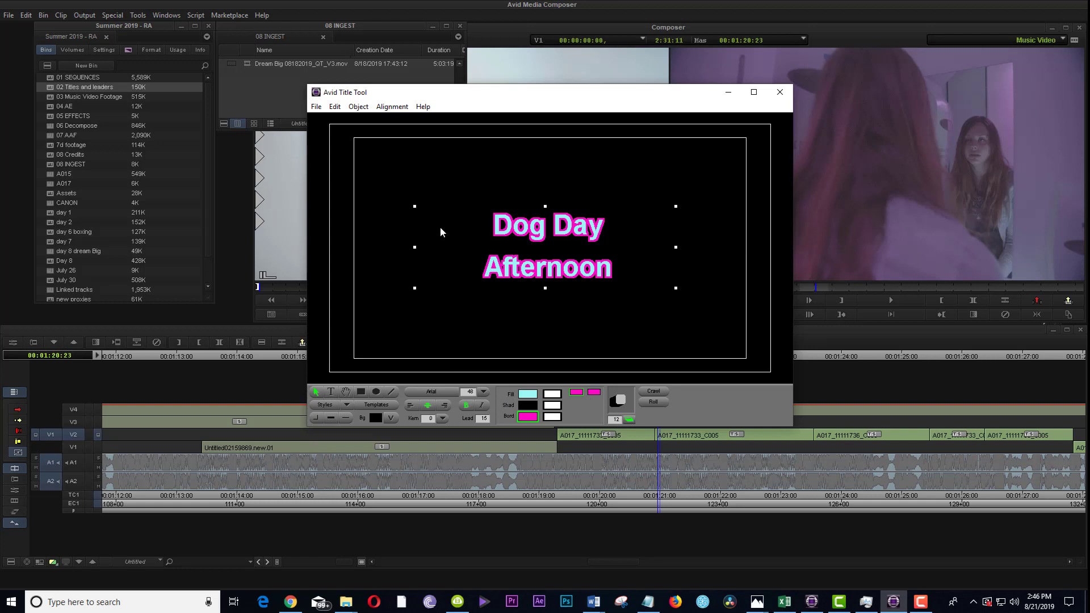
Step: Try a yellow title background, return it to black and turn the video background back on
click(376, 418)
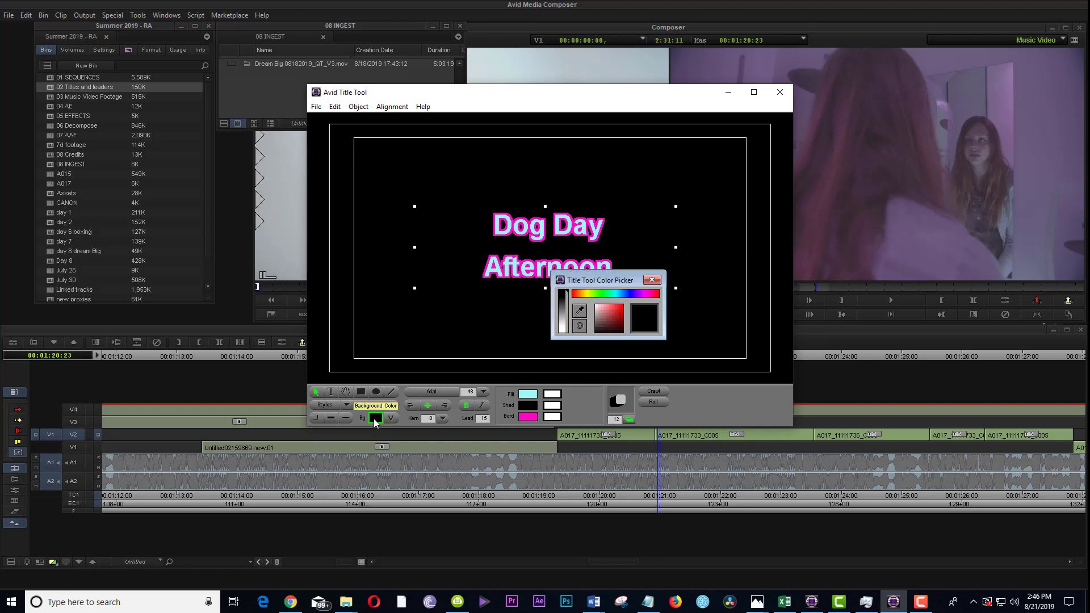
click(588, 295)
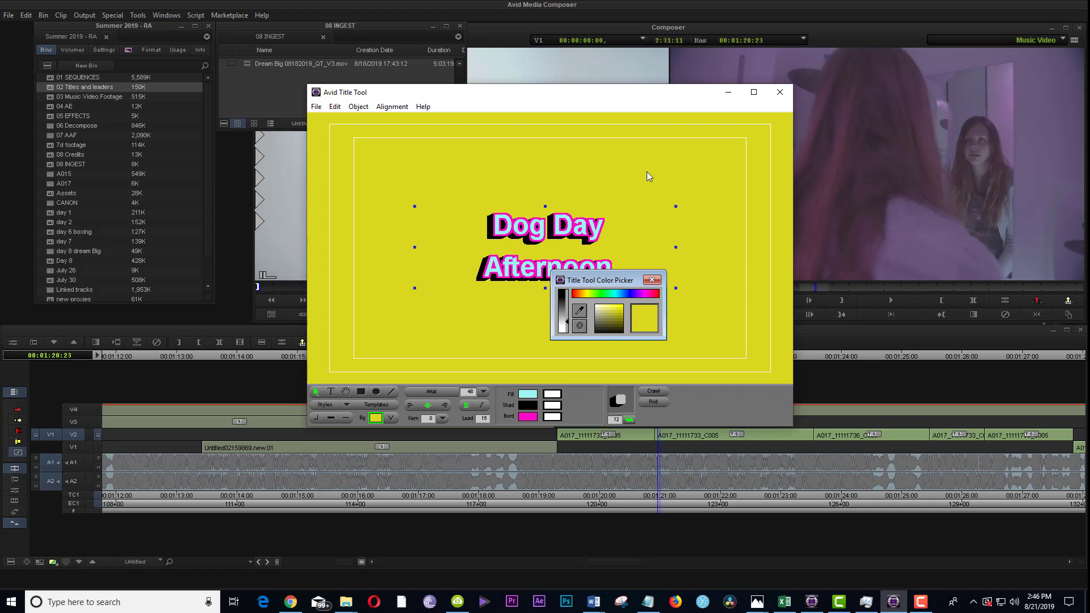
click(563, 302)
click(652, 280)
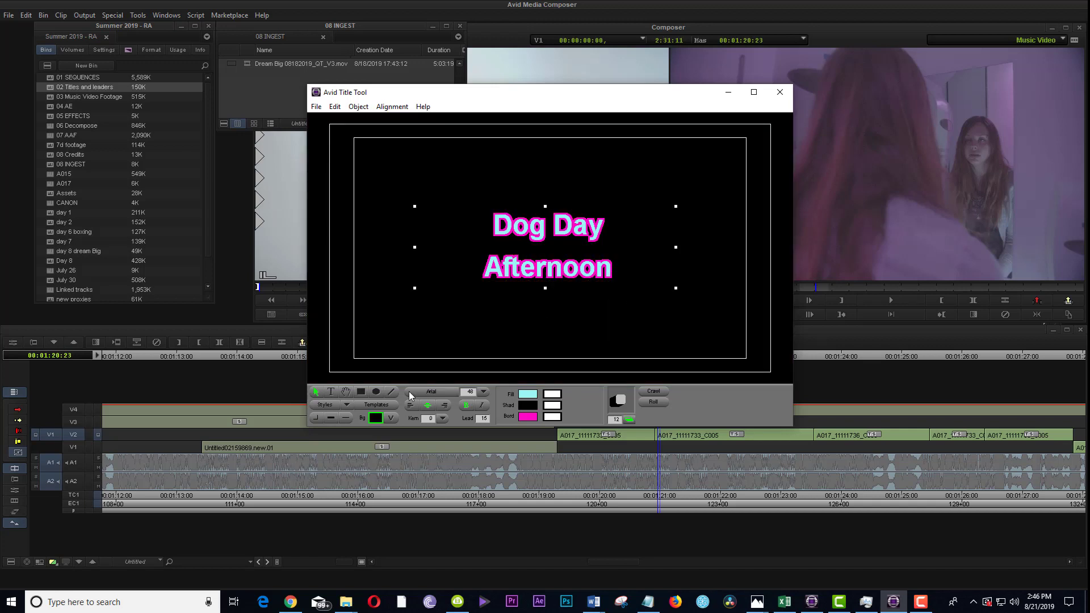
click(392, 420)
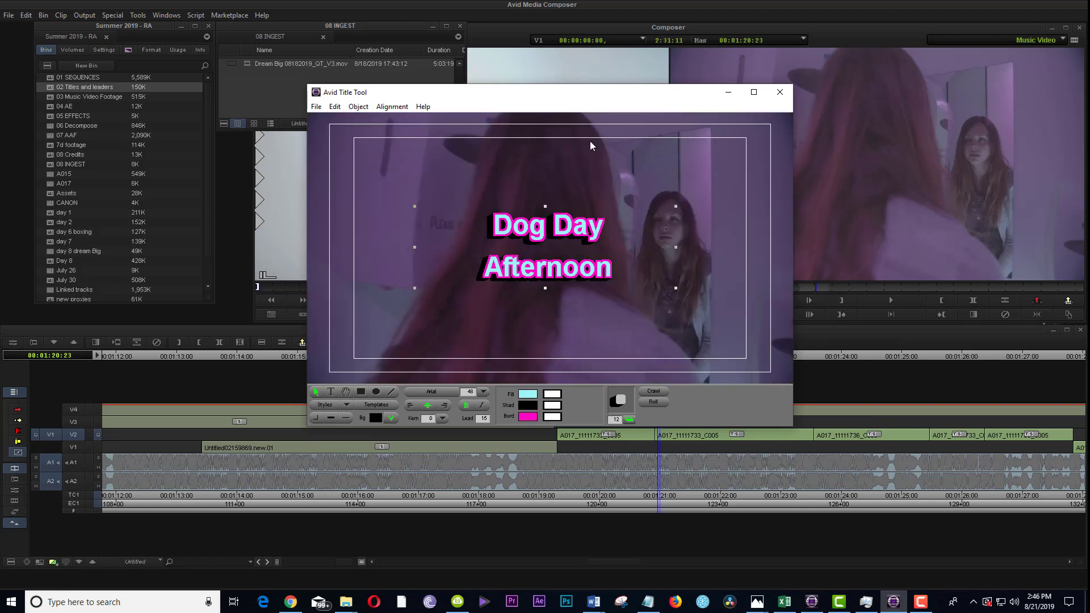
Step: Draw a horizontal line under the title, extending past both ends of the text
click(332, 418)
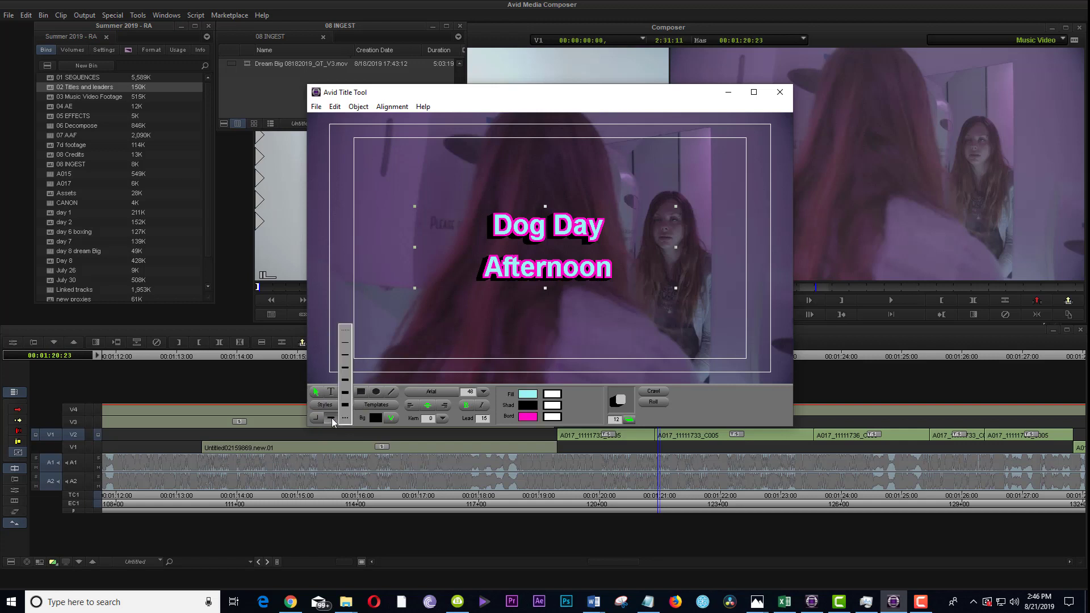
click(395, 351)
click(391, 391)
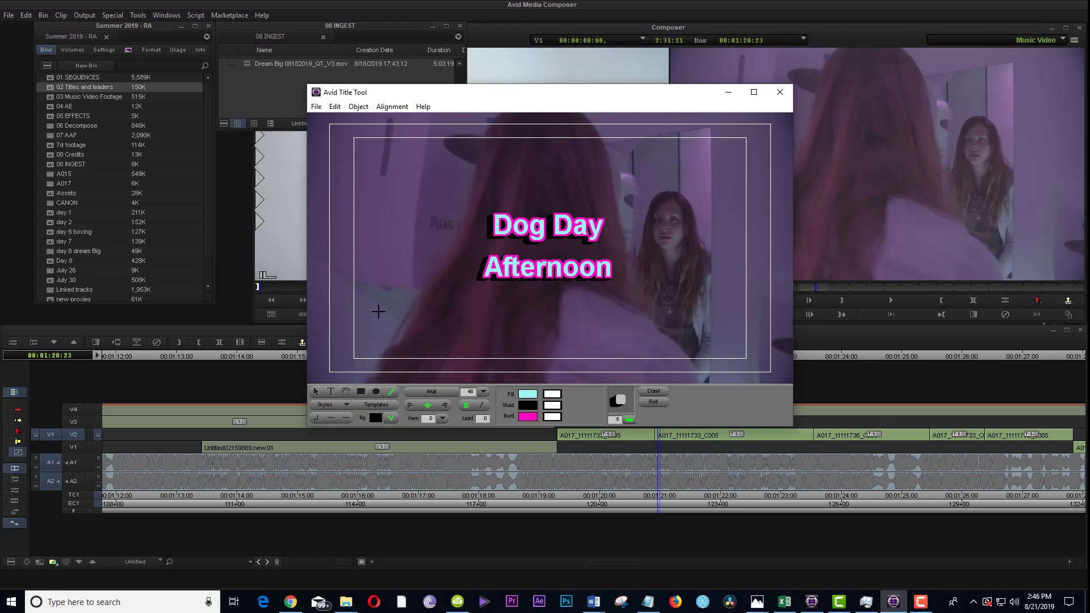
mouse_move(384, 293)
mouse_down()
mouse_move(662, 291)
mouse_move(676, 304)
mouse_move(688, 294)
mouse_up()
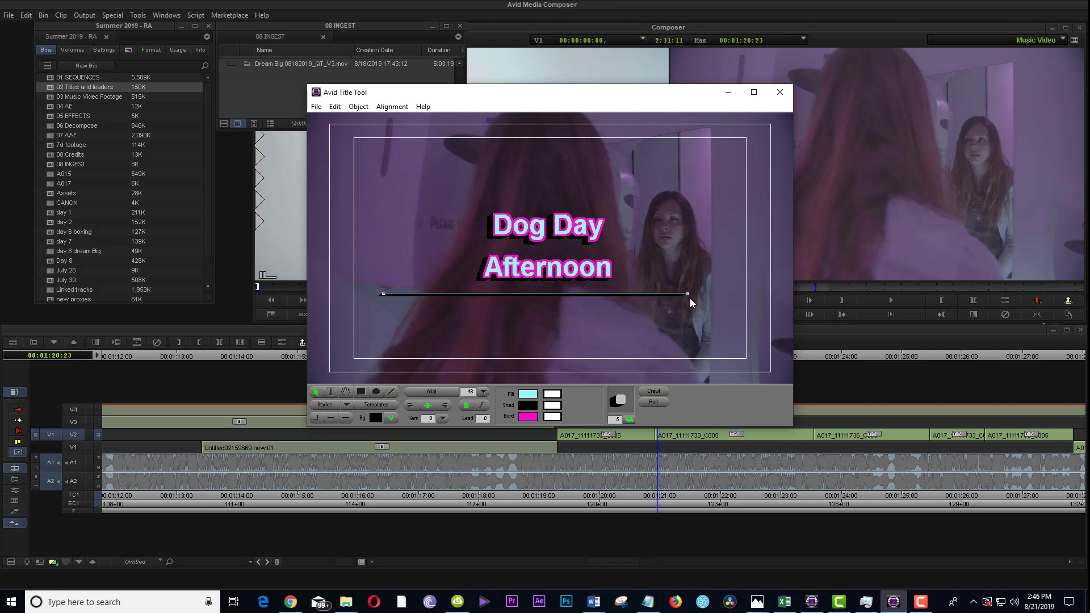
Step: Thicken the line under the title and add arrowheads at both ends
click(332, 418)
click(342, 406)
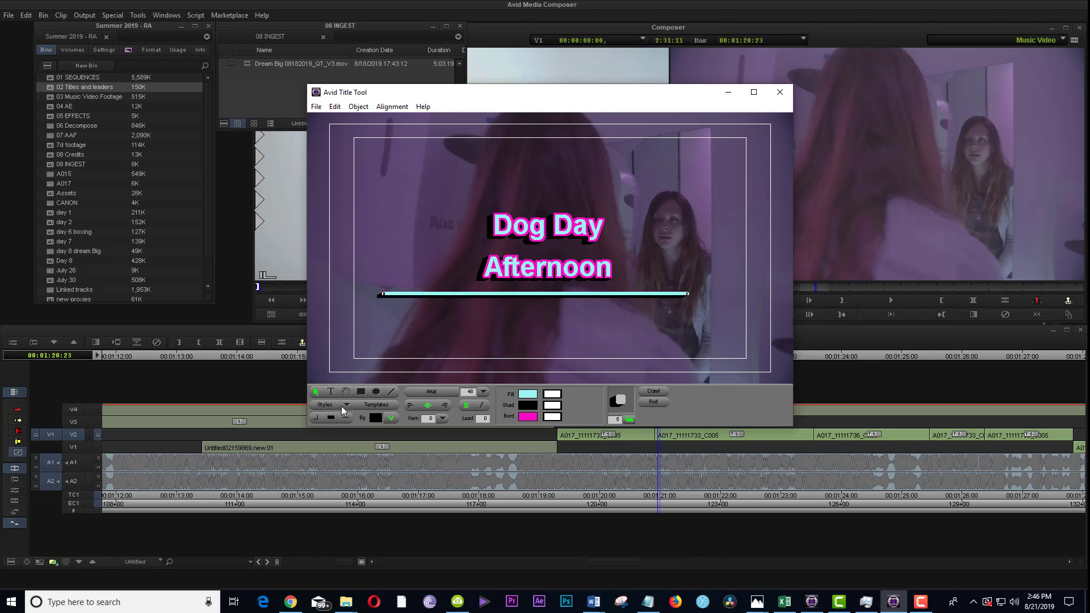
click(352, 421)
click(358, 405)
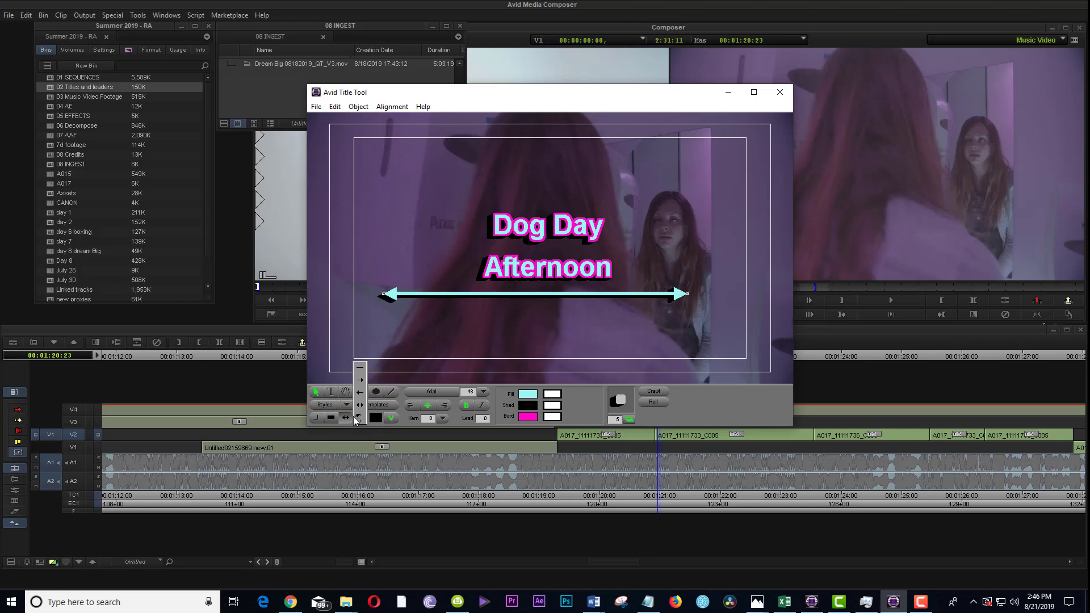
Step: Enlarge the arrowheads of the double-ended line with a custom arrowhead size and shift the line slightly right and down
click(355, 419)
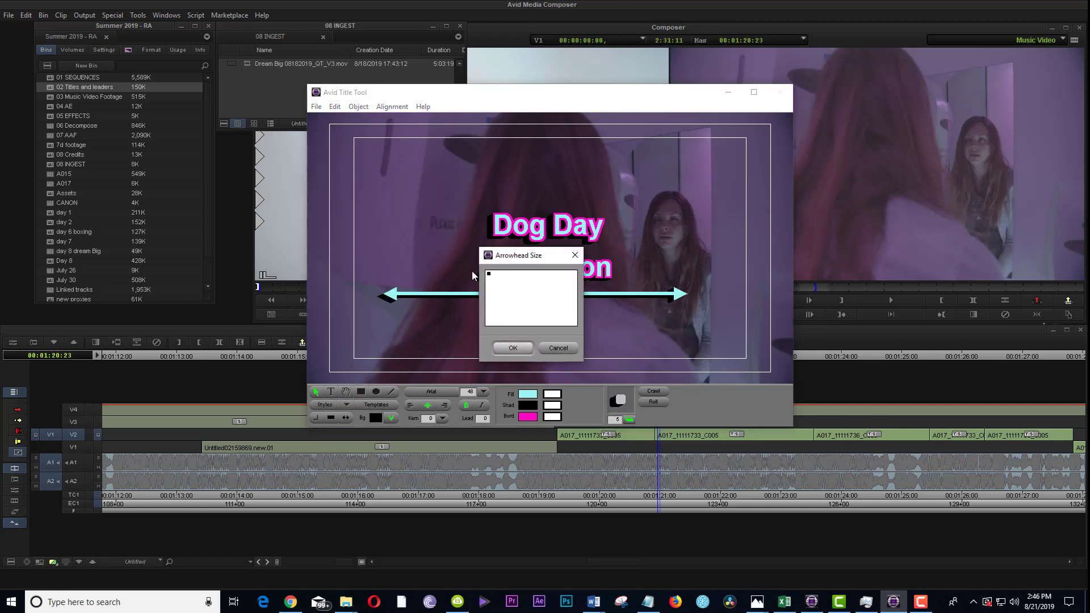
drag(488, 274, 574, 323)
click(513, 348)
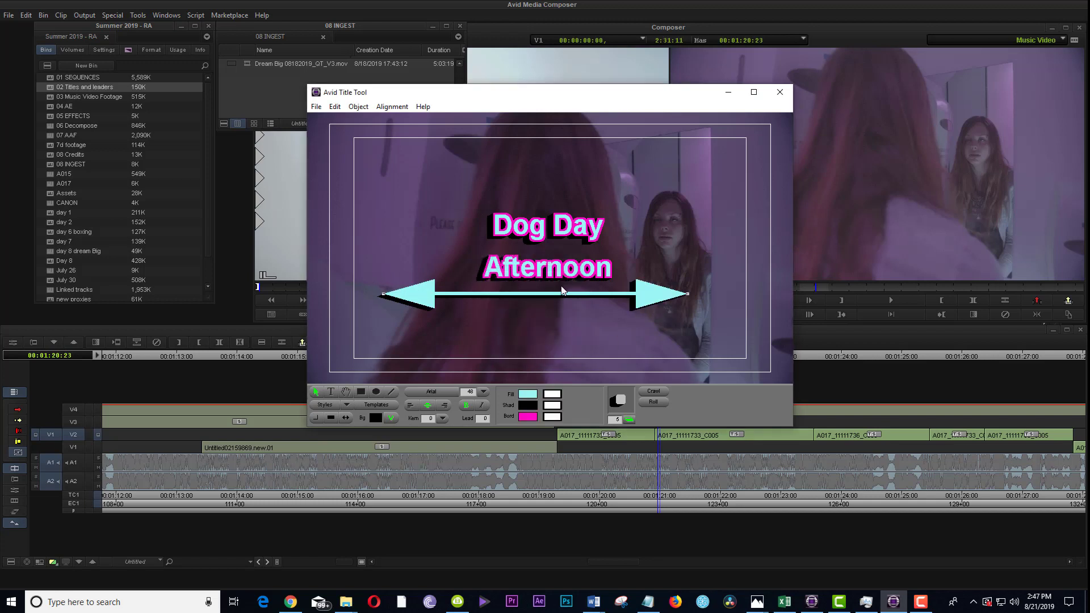
click(316, 418)
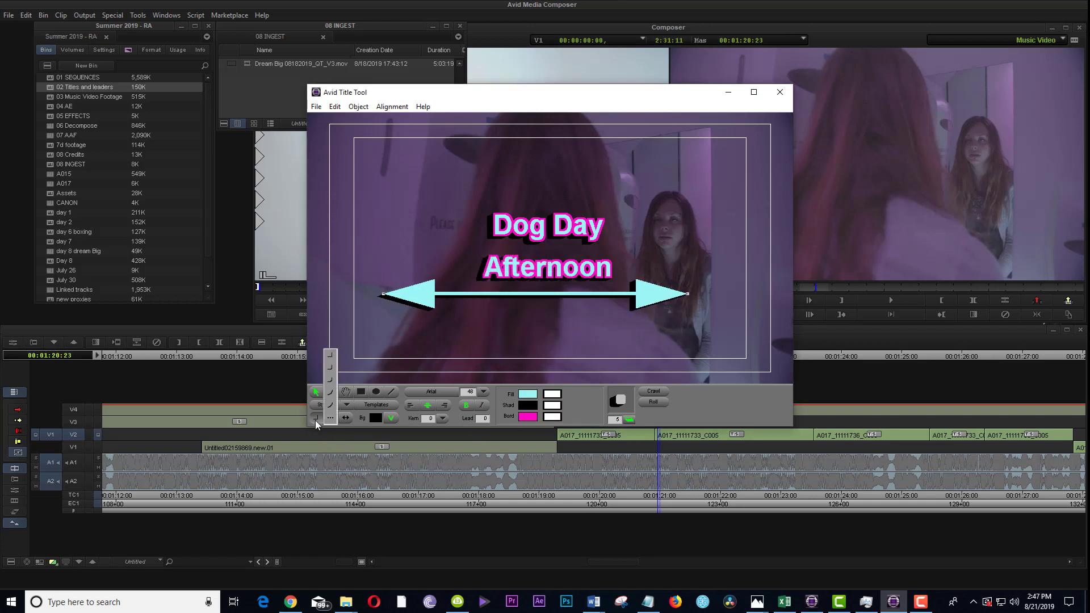
click(494, 297)
drag(485, 295, 493, 297)
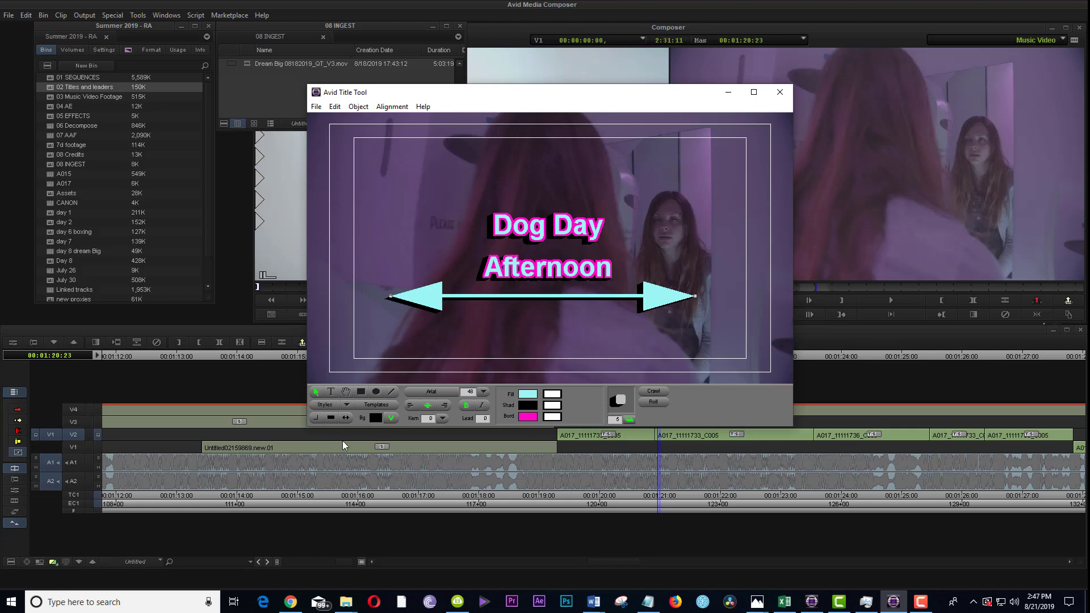
Step: Draw a rectangle covering the "Dog Day Afternoon" text above the arrow line and give it rounded corners
click(360, 392)
drag(444, 197, 638, 287)
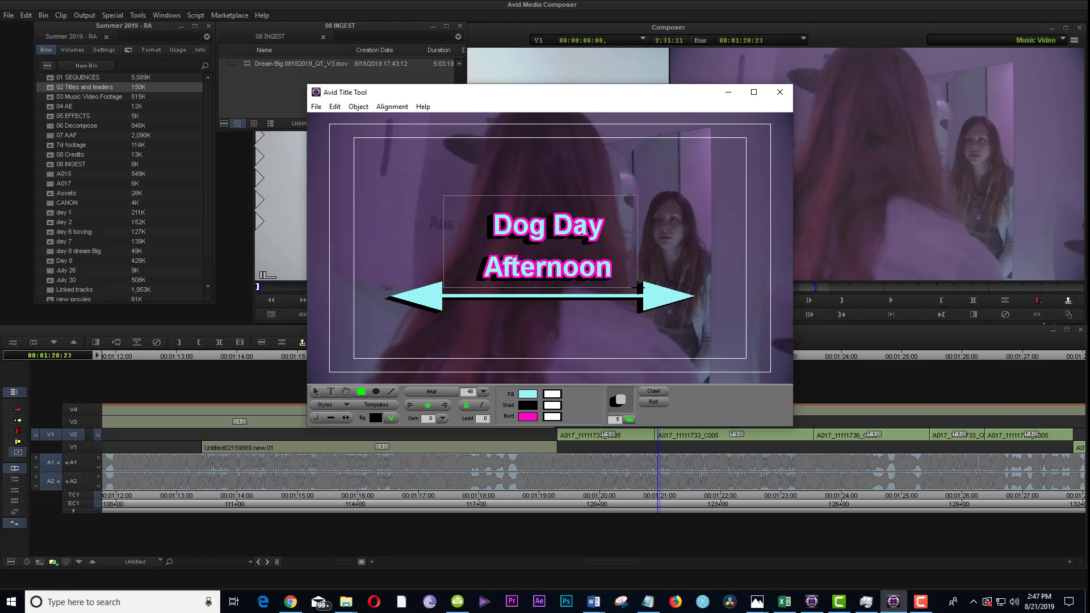
drag(638, 287, 640, 291)
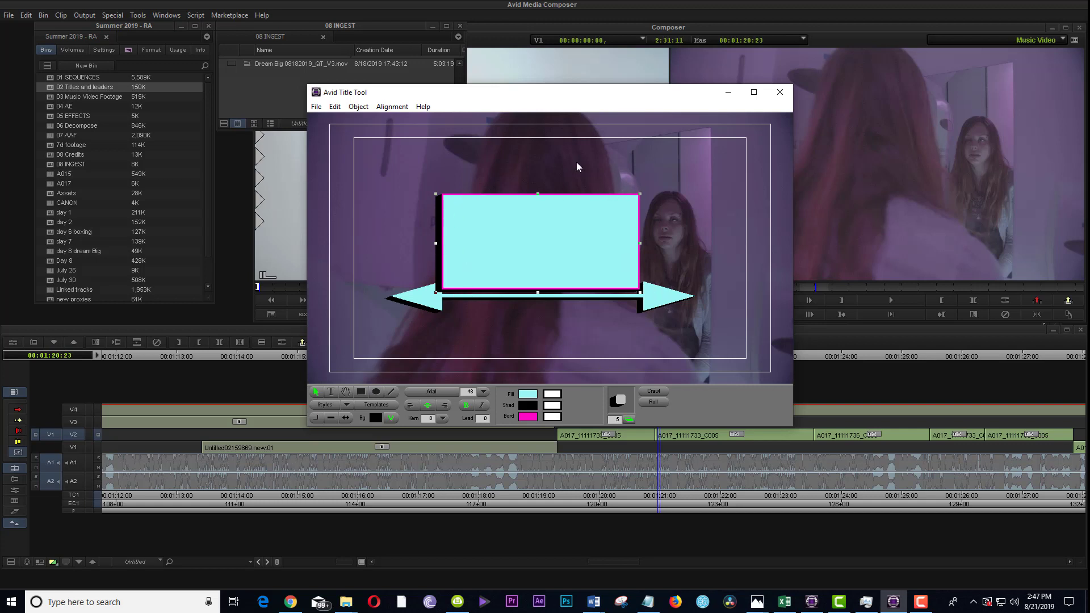
drag(313, 419, 332, 406)
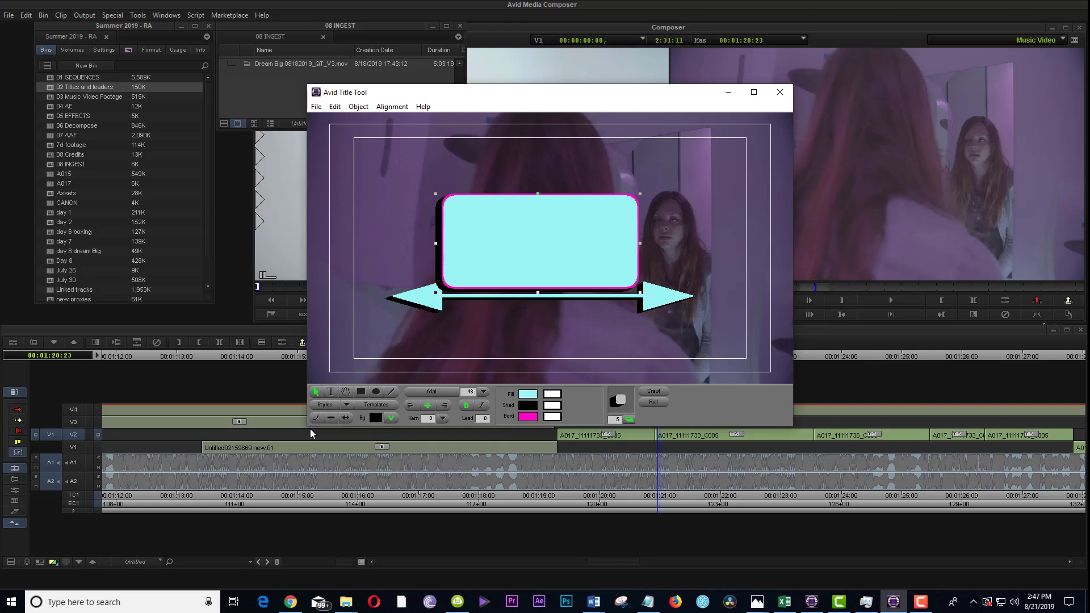
drag(318, 416, 330, 356)
drag(316, 417, 332, 405)
Step: Send the rounded rectangle to the back and centre the title text over it
click(384, 109)
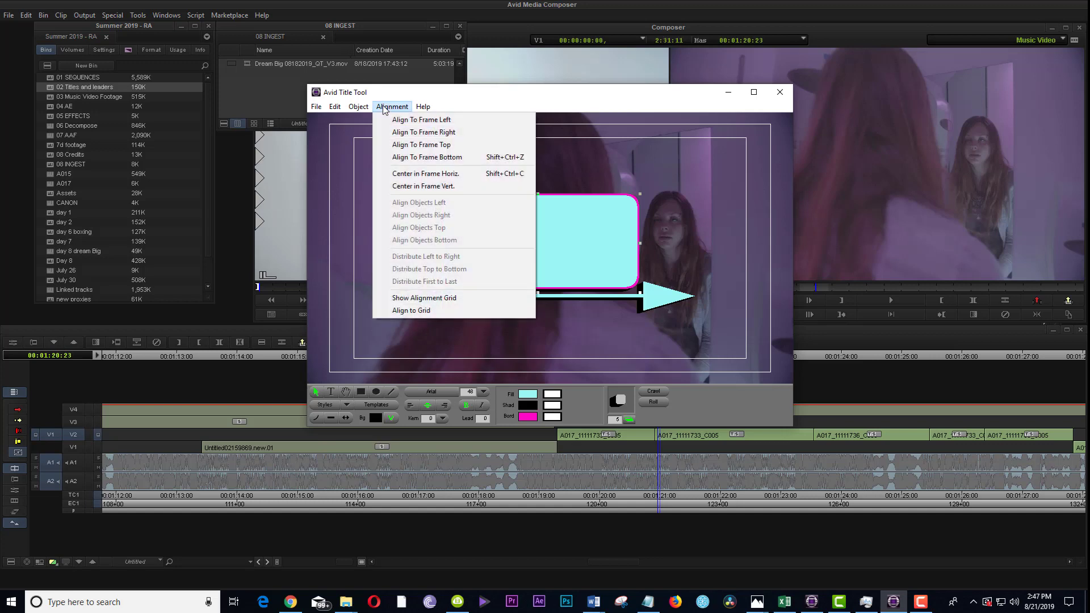
mouse_move(358, 109)
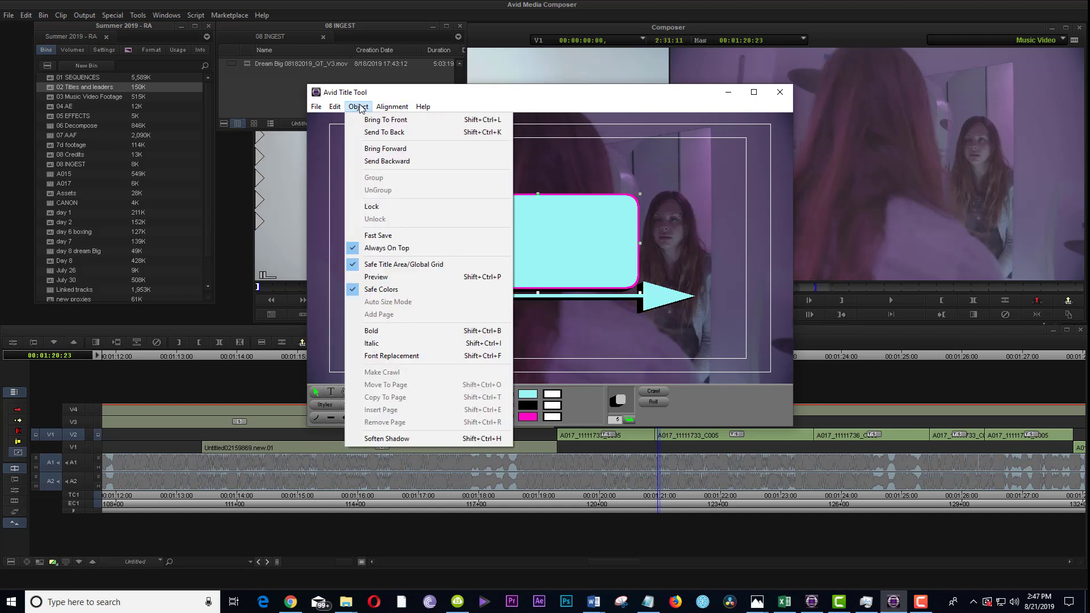
click(373, 132)
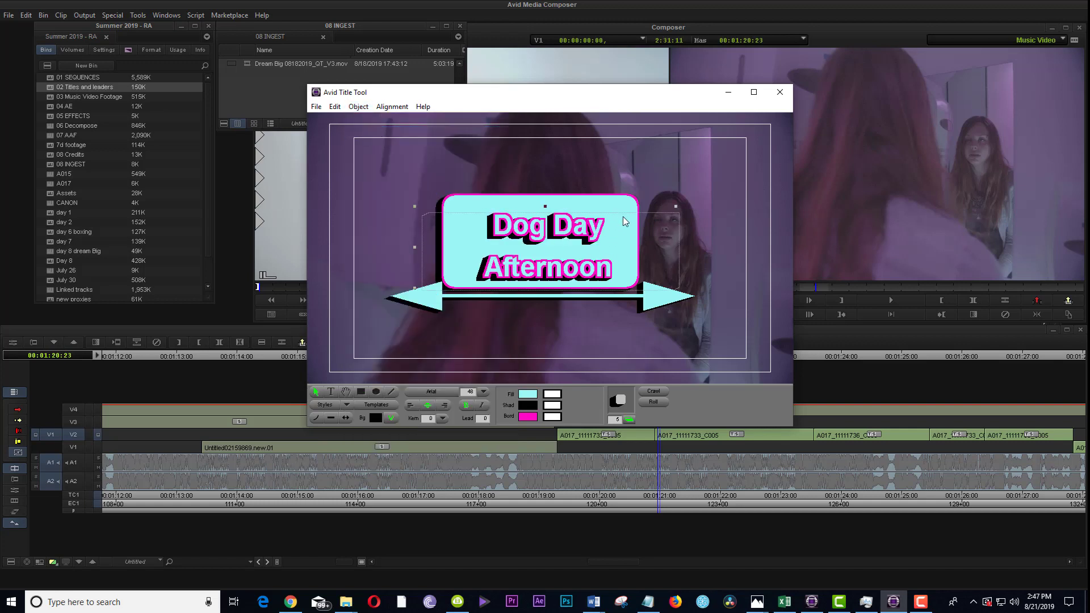
drag(596, 231, 548, 234)
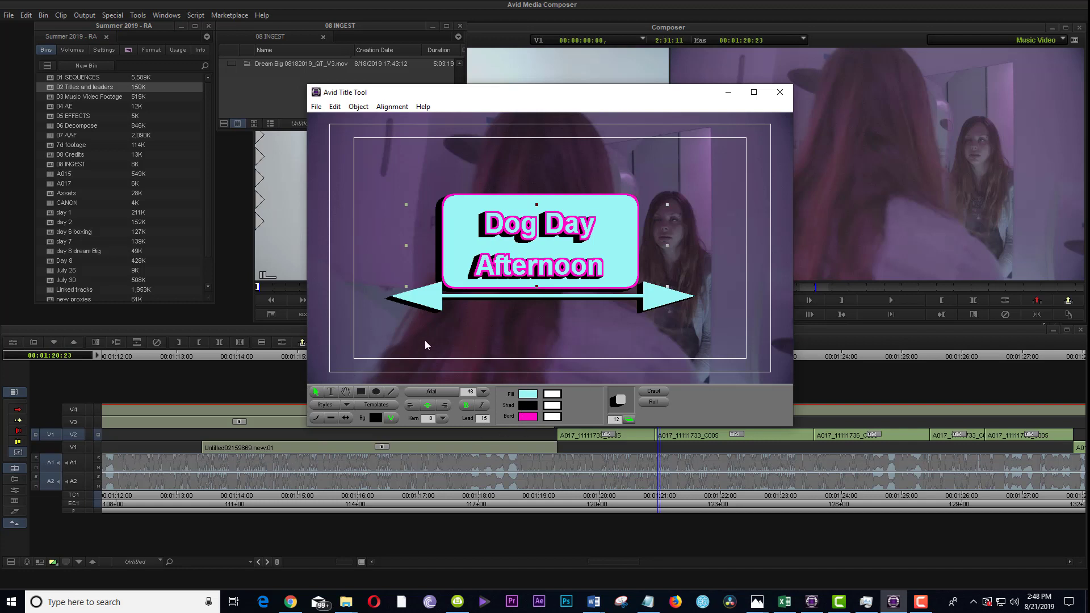
Step: Start saving the title as a new item and choose the 02 Titles and leaders bin as its destination
click(316, 106)
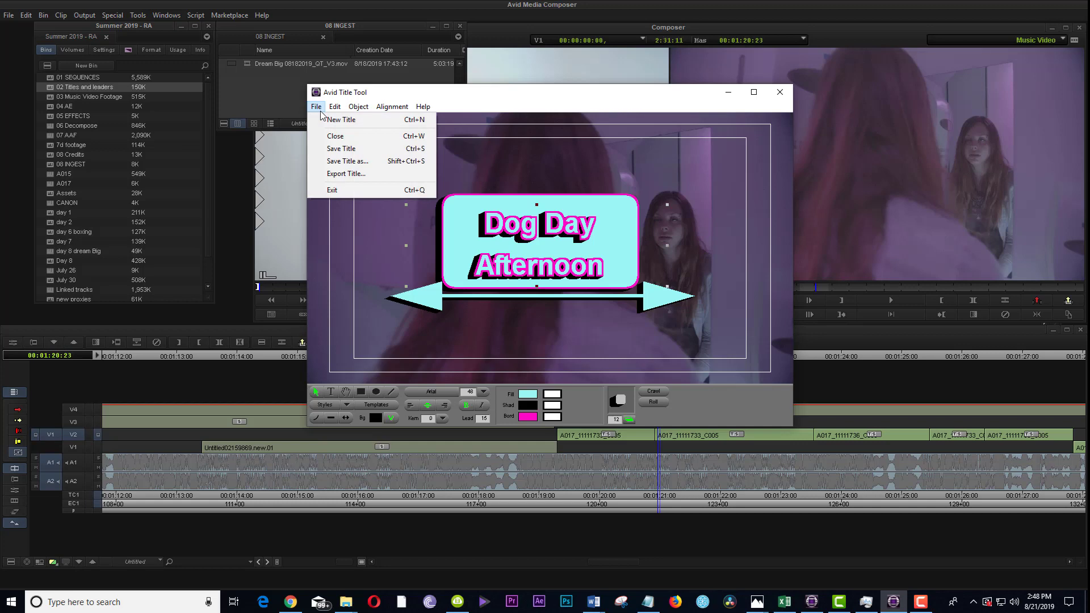
click(342, 162)
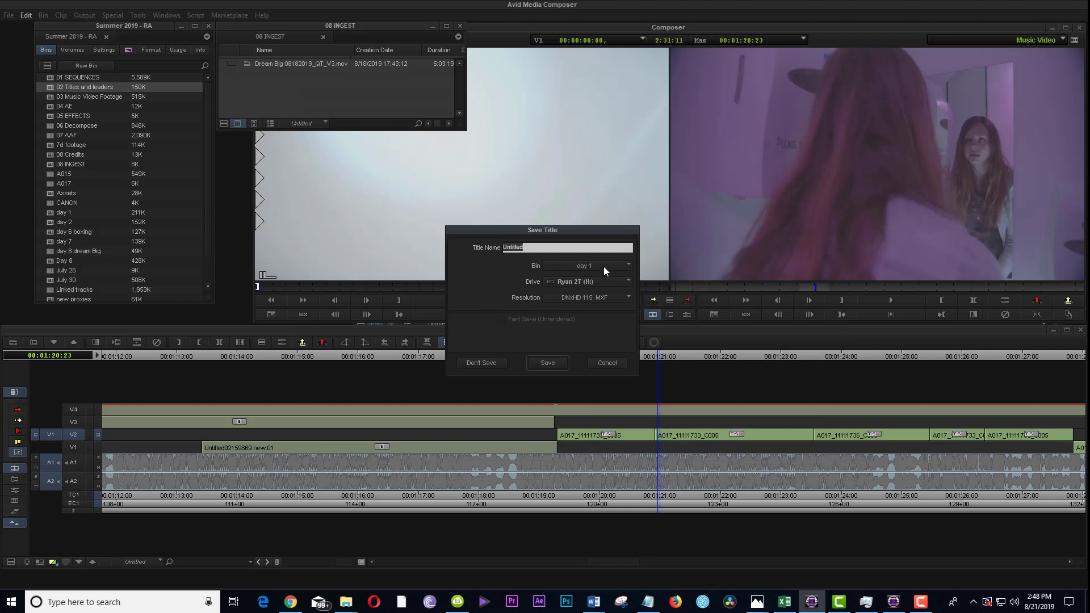
click(604, 267)
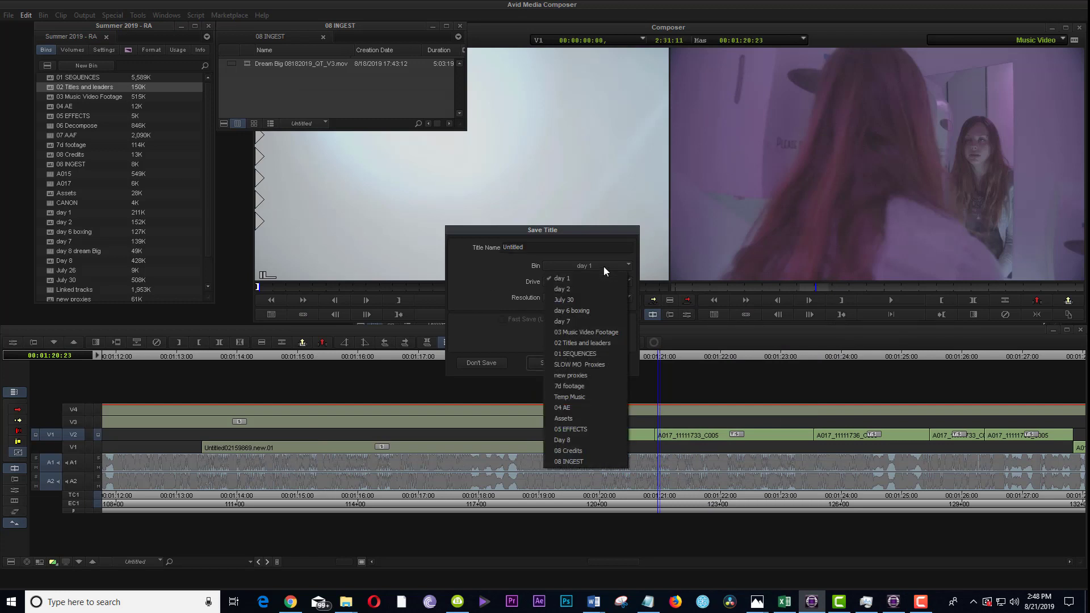
click(600, 342)
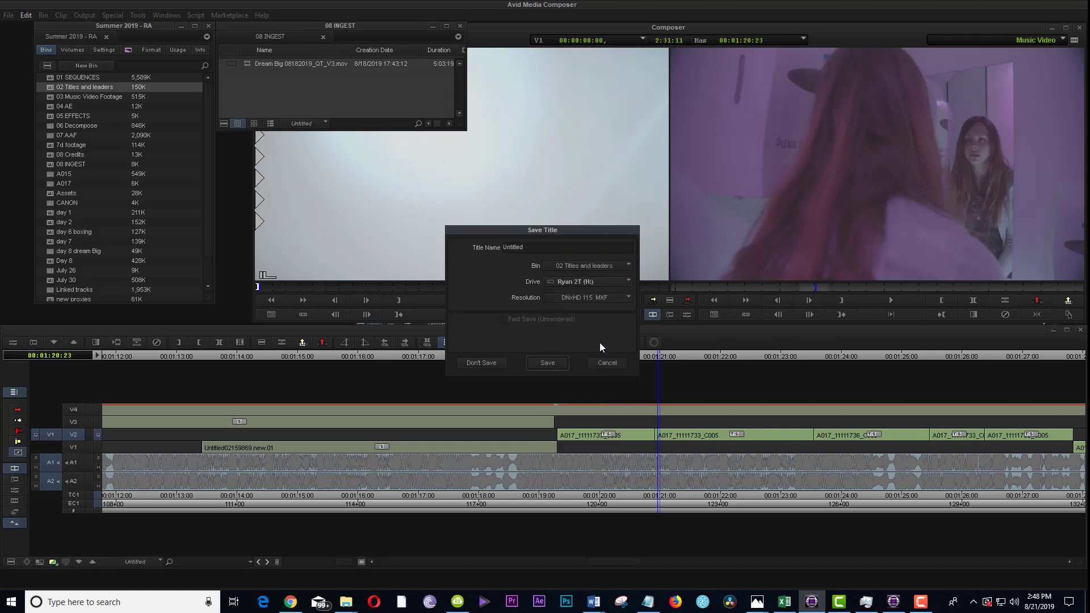
Step: Review the drive choices, keep DNxHD 115 MXF as the resolution and save the title
click(610, 281)
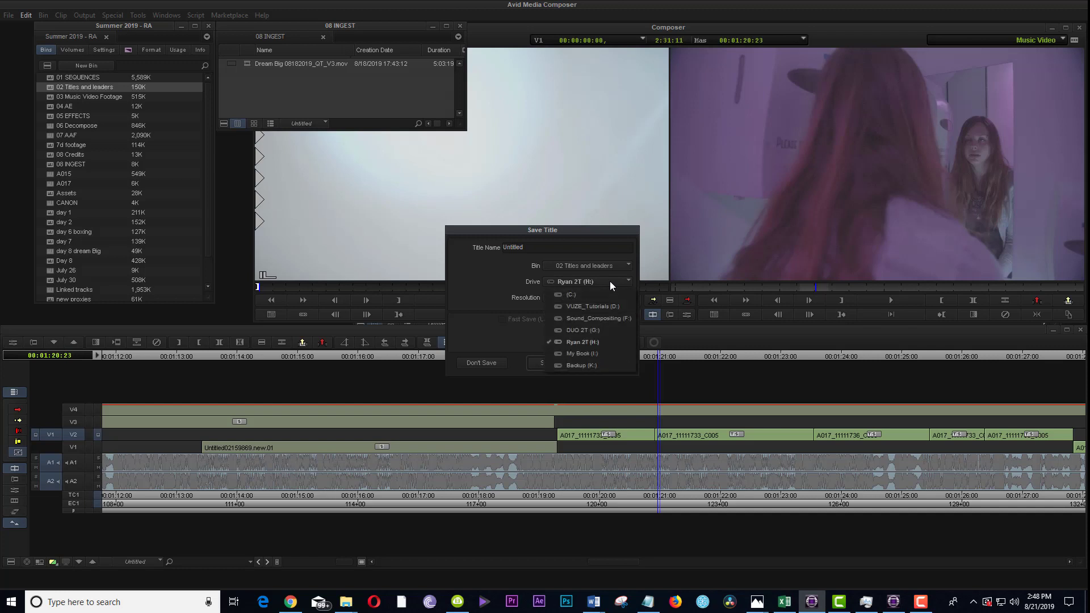
click(631, 269)
click(486, 284)
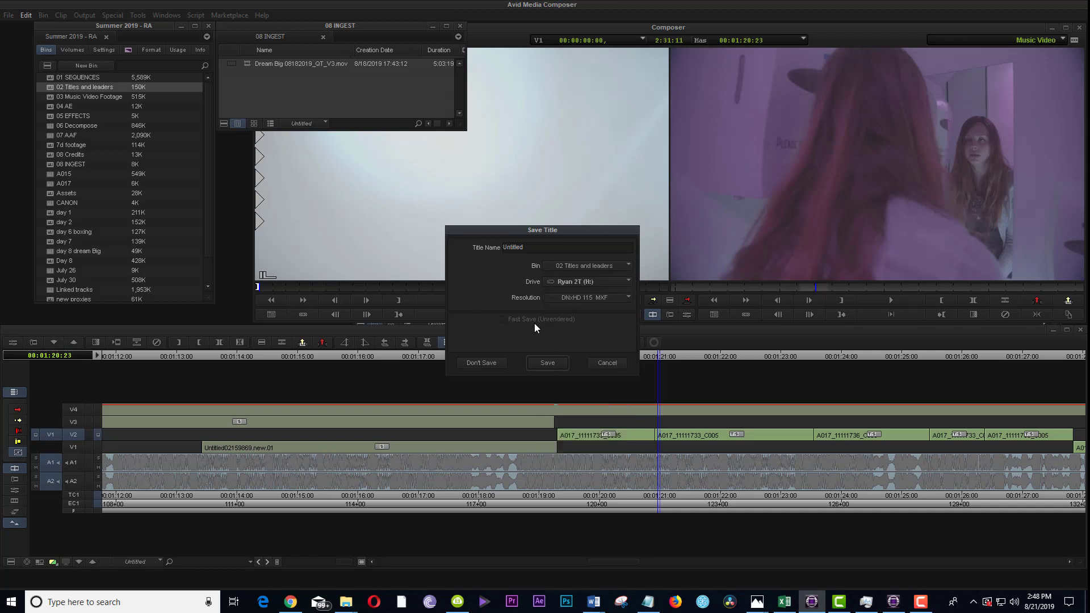
click(600, 299)
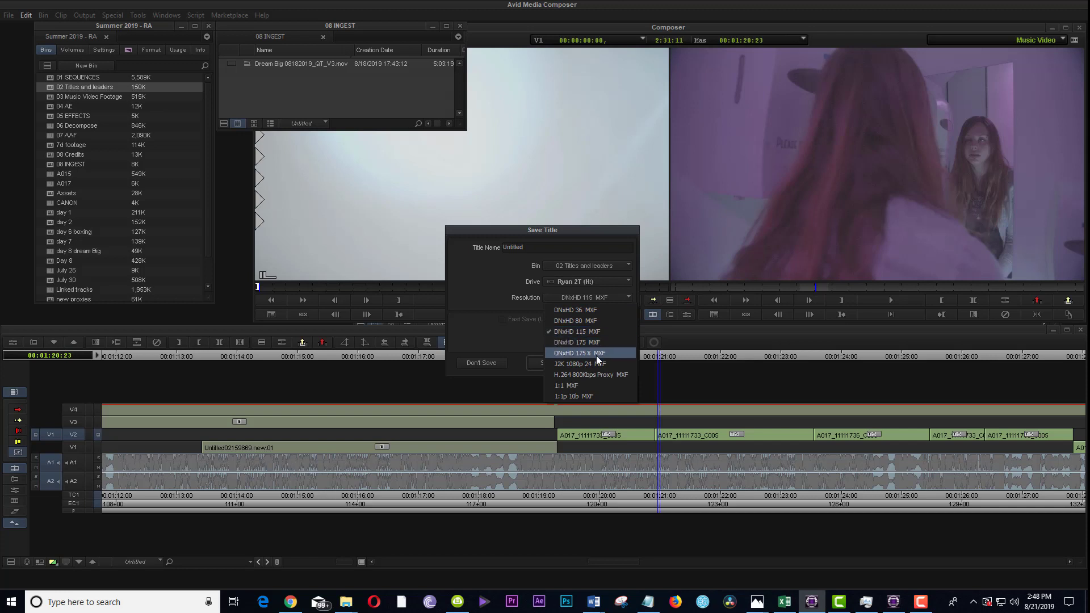
click(574, 331)
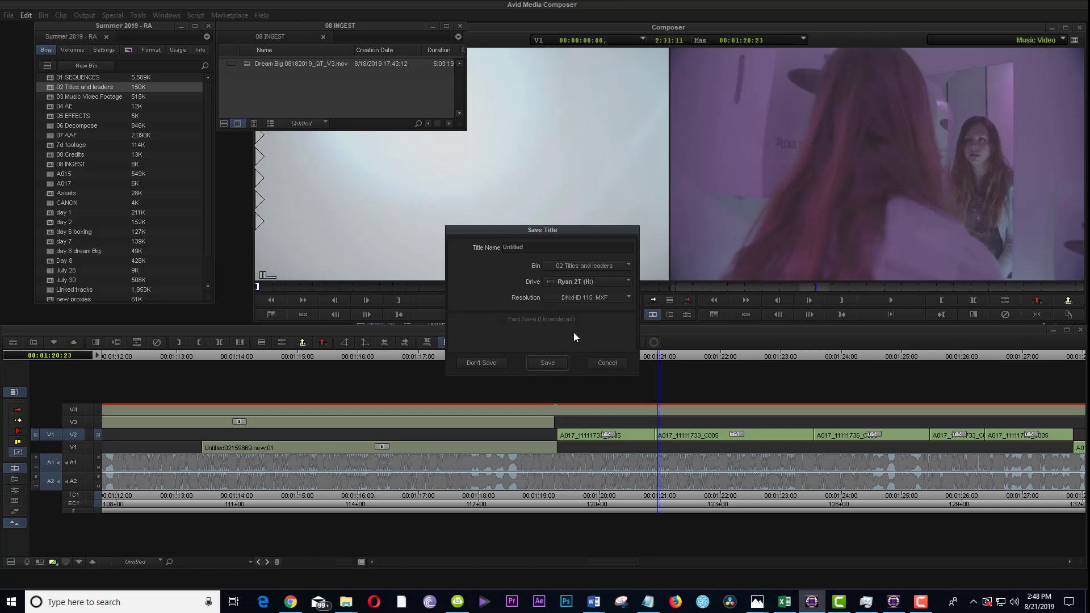
click(553, 363)
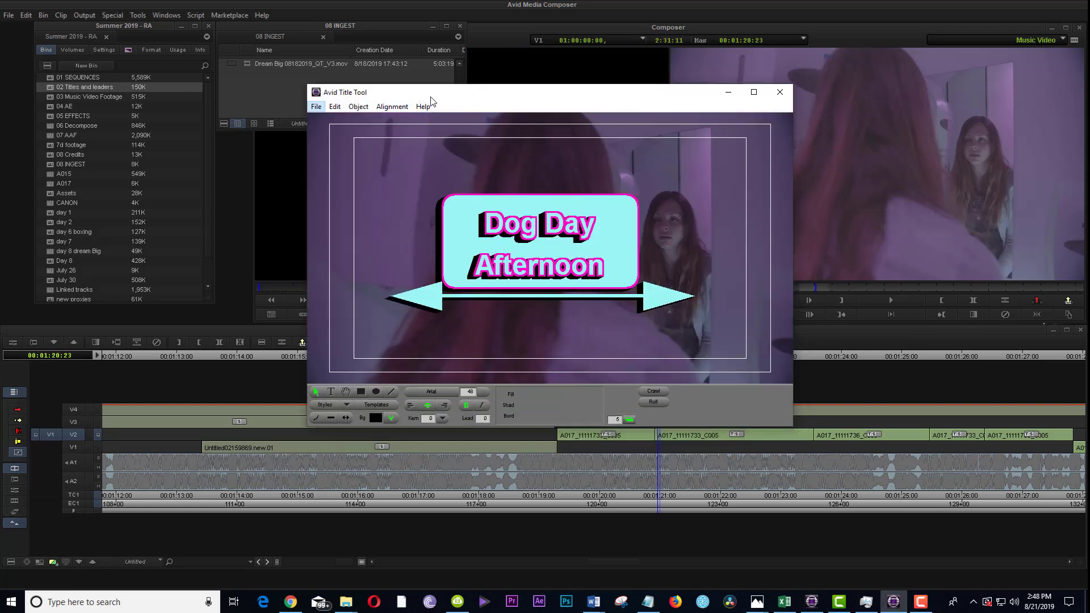
drag(440, 96, 427, 99)
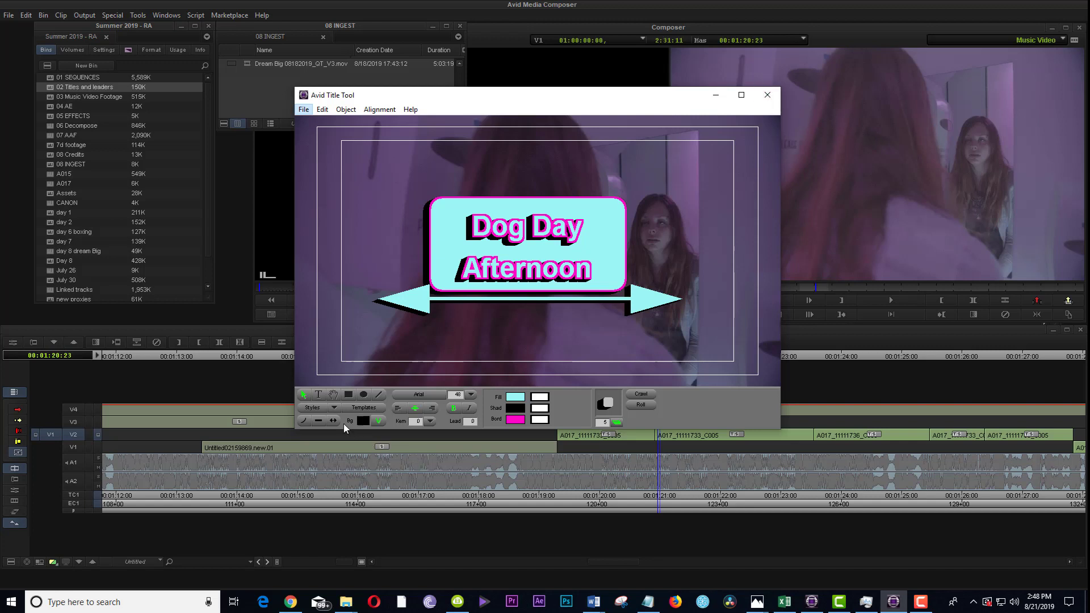
click(333, 407)
click(334, 408)
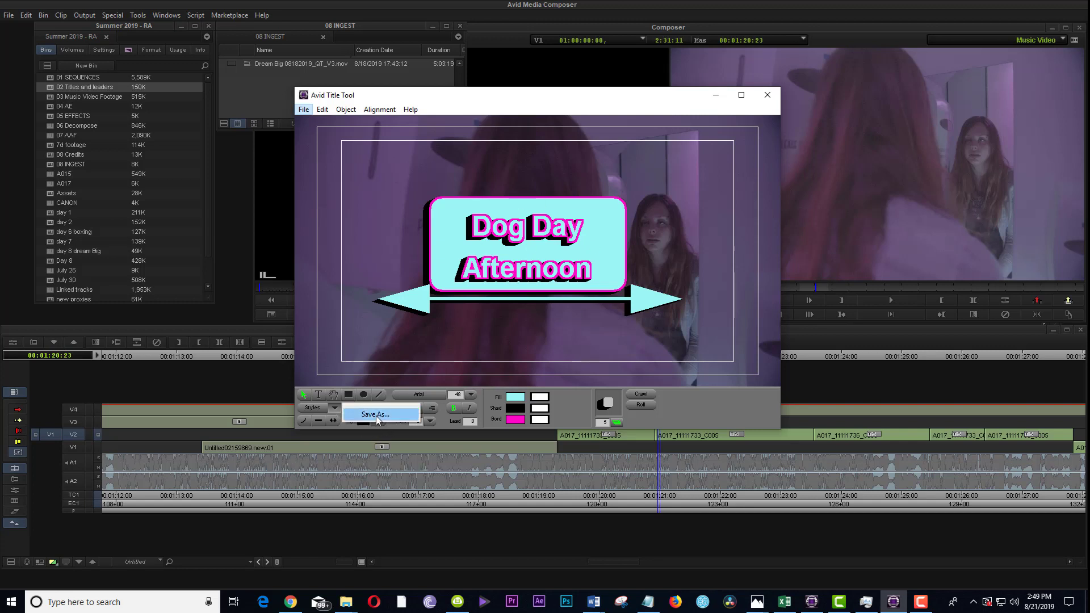
click(403, 413)
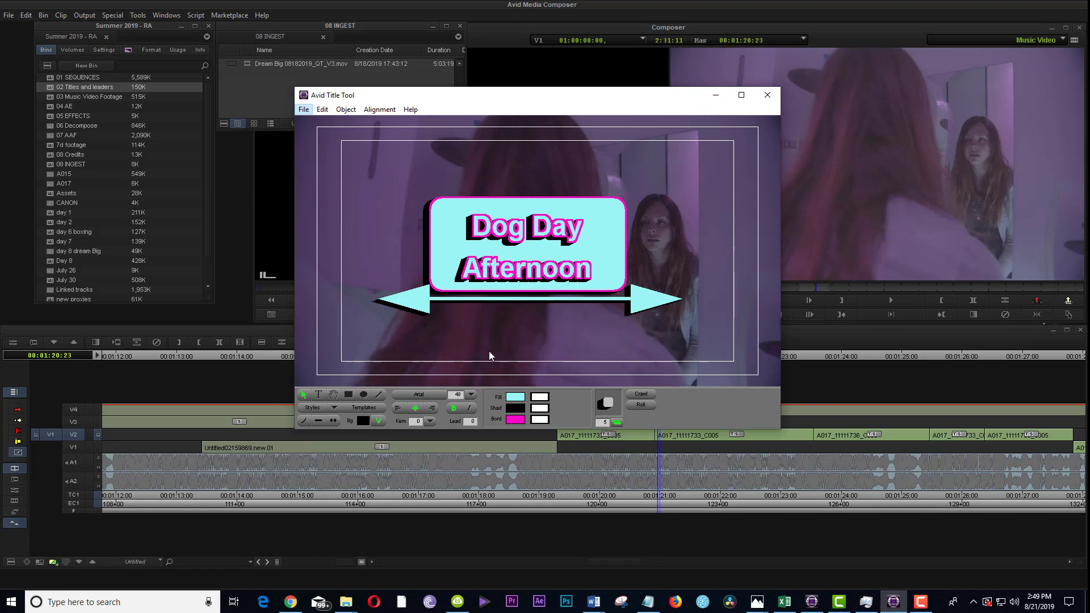
Step: Hide the safe title area guides and show them again
key(ctrl+a)
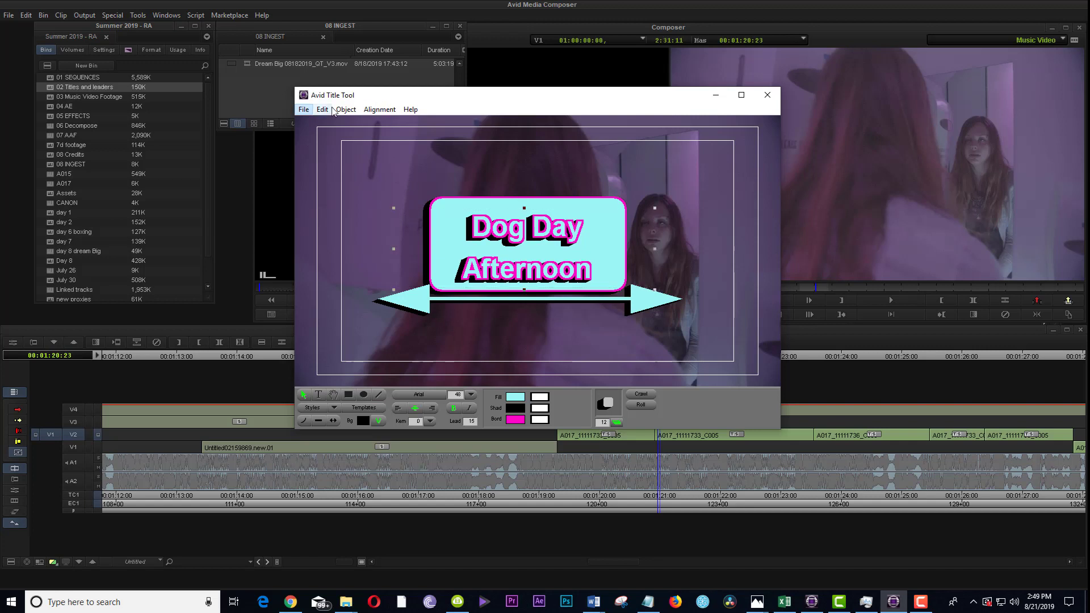
click(323, 109)
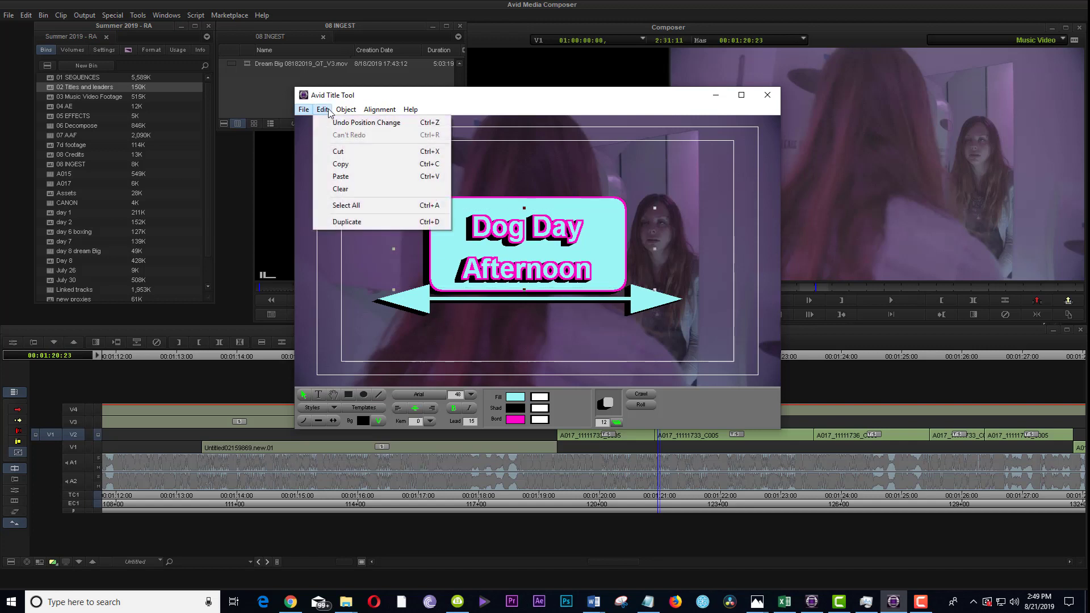
mouse_move(348, 110)
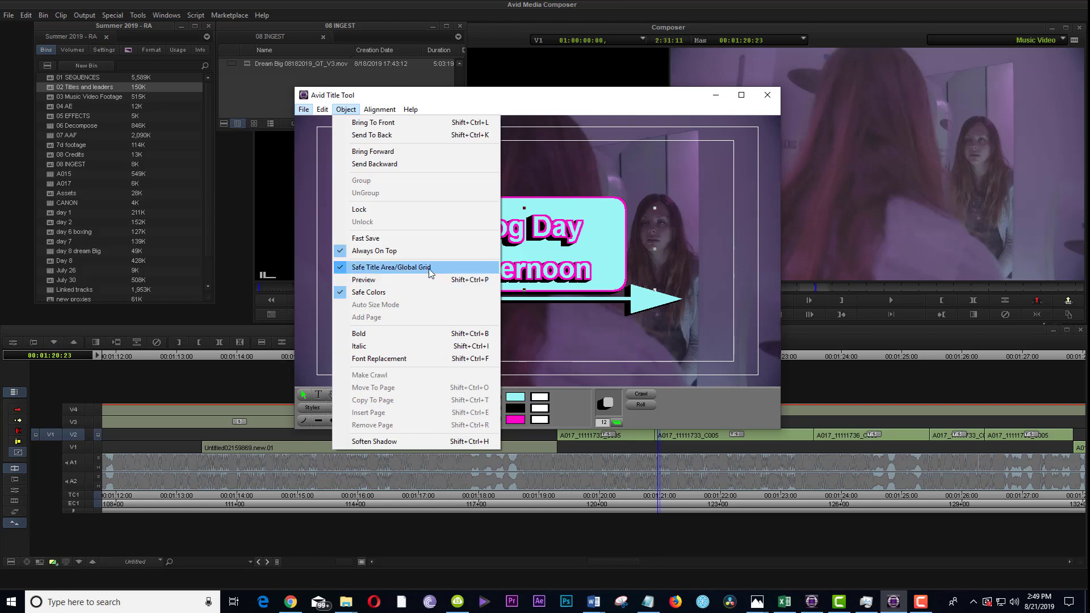
click(391, 266)
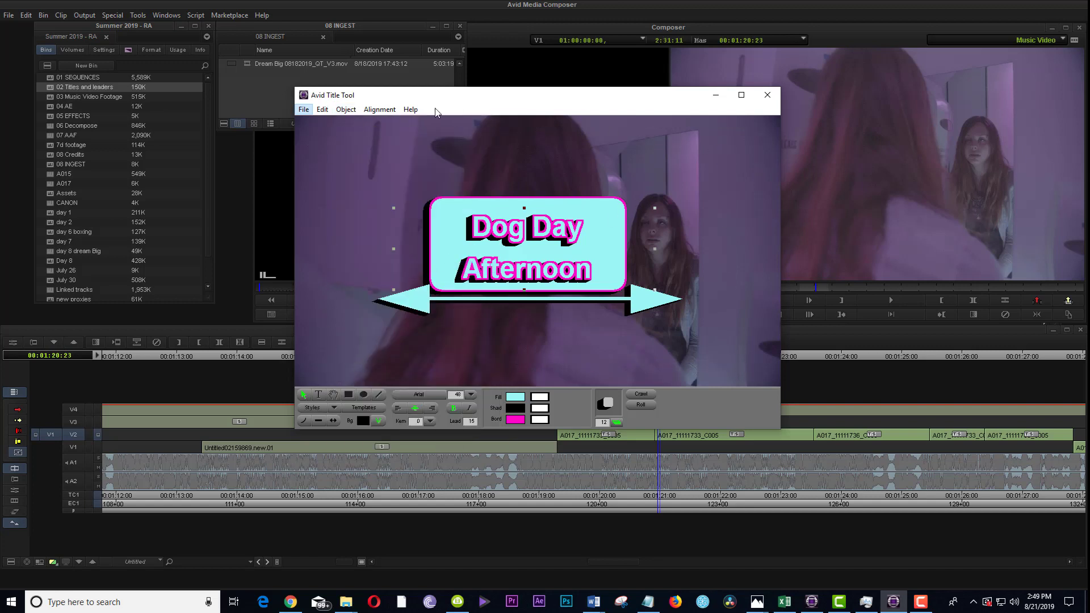
click(343, 110)
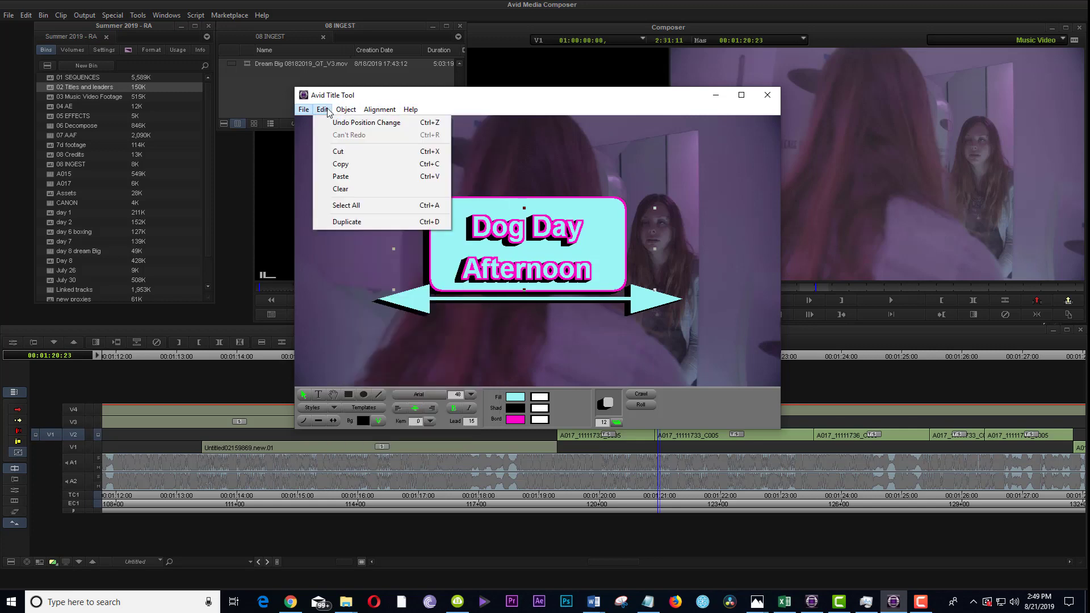
mouse_move(376, 111)
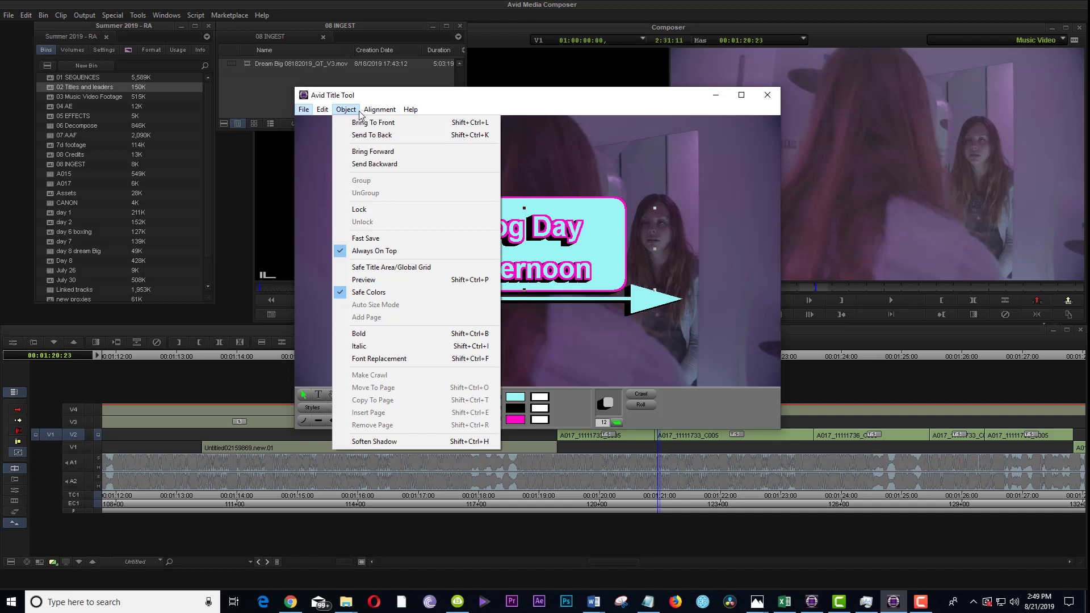
click(379, 268)
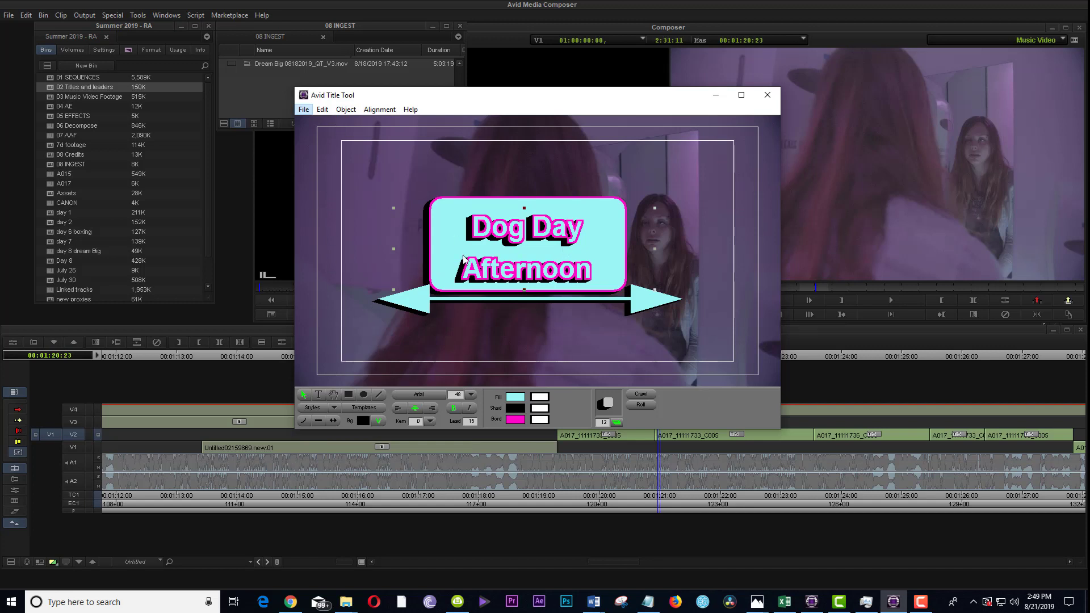
Step: Move the title text past the left safe area guides and back, and centre it horizontally and vertically in the frame
drag(514, 250, 333, 235)
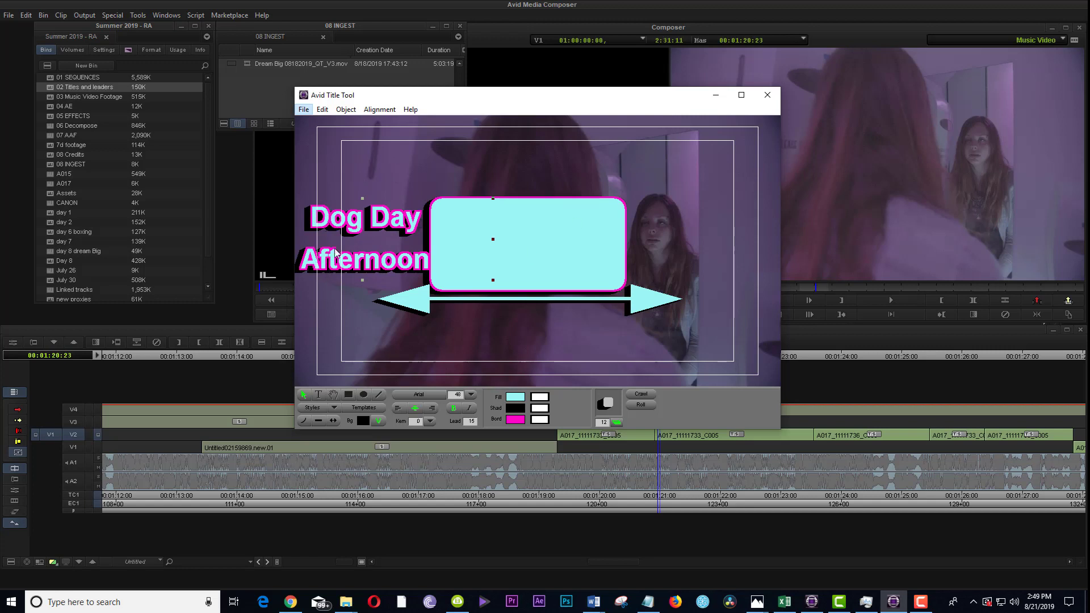
drag(365, 227, 531, 230)
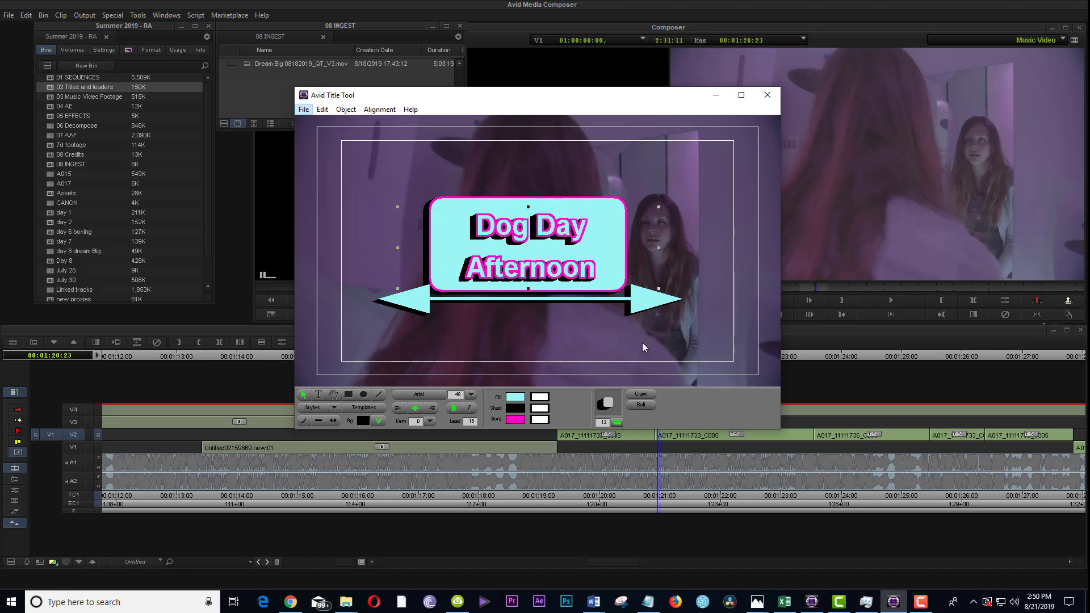
click(376, 112)
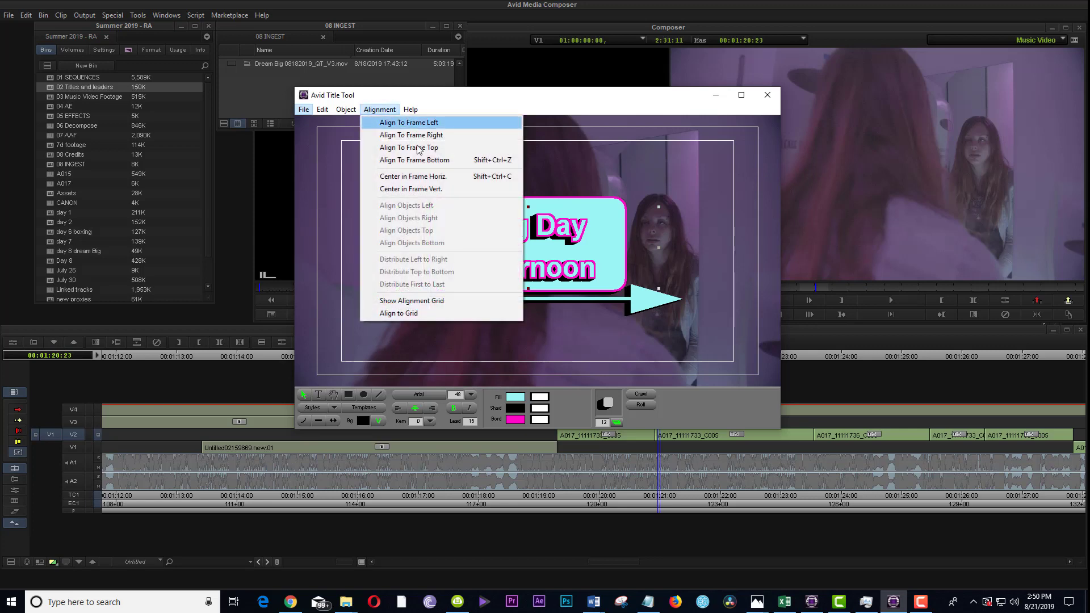
click(421, 176)
click(378, 110)
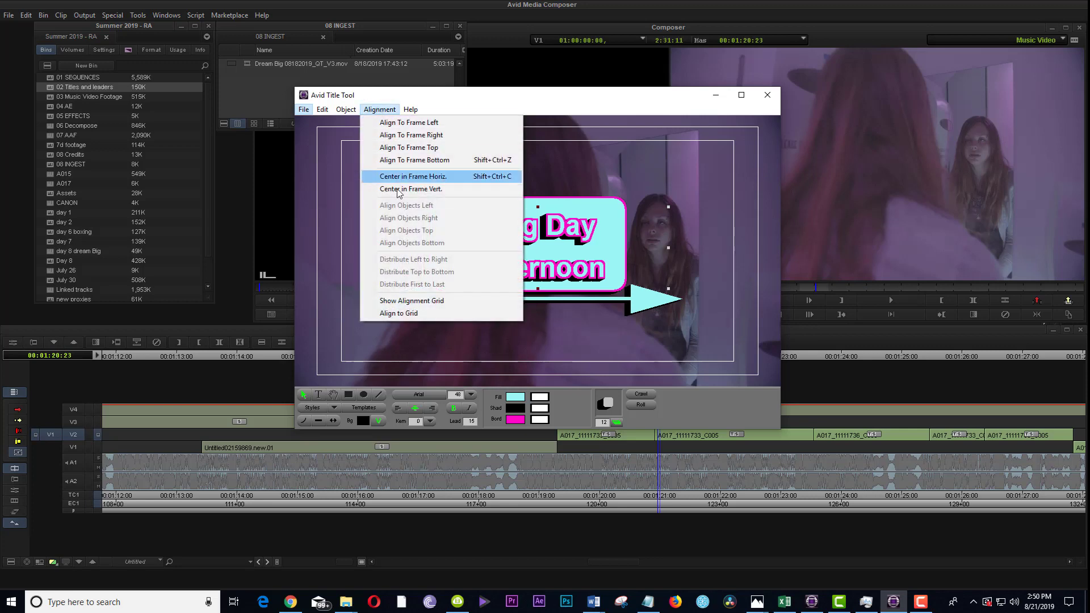
click(409, 188)
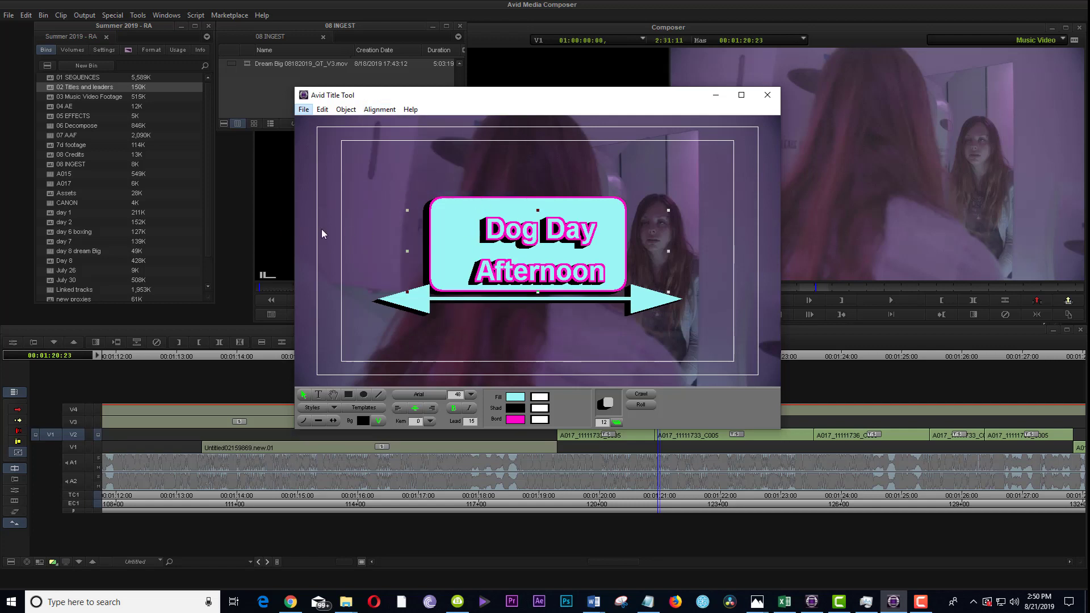
Step: Centre the title text vertically in the frame, and save the title as Untitled in the 02 Titles and leaders bin
click(373, 108)
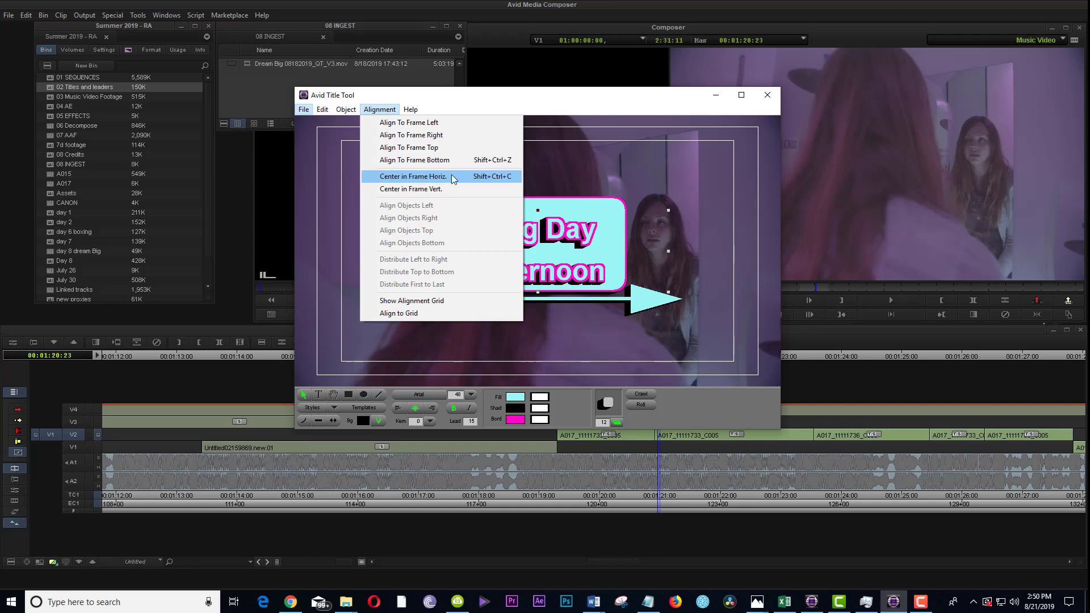
click(440, 189)
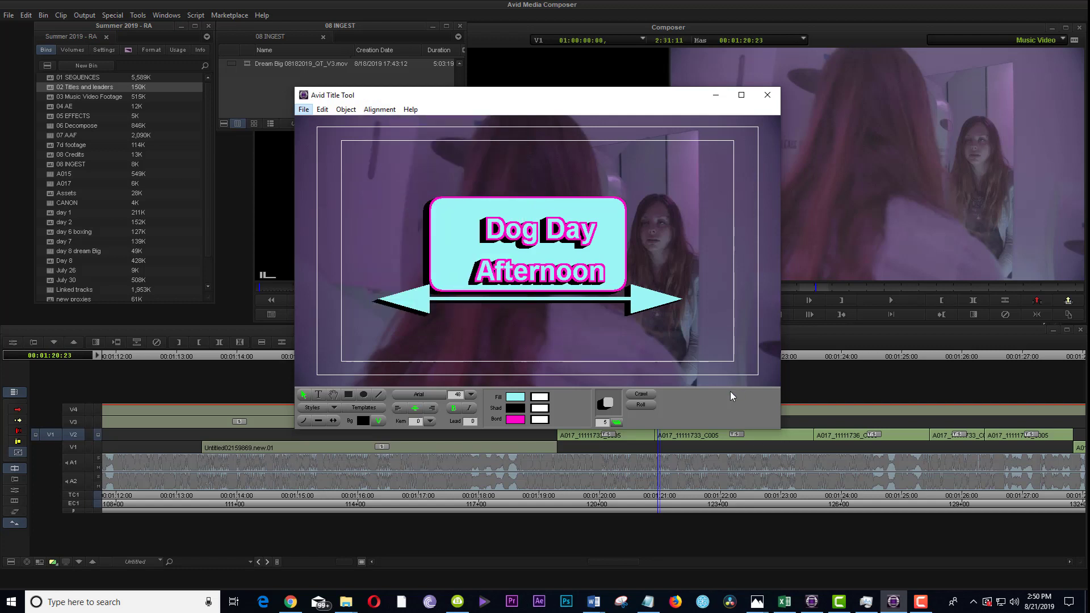
click(767, 94)
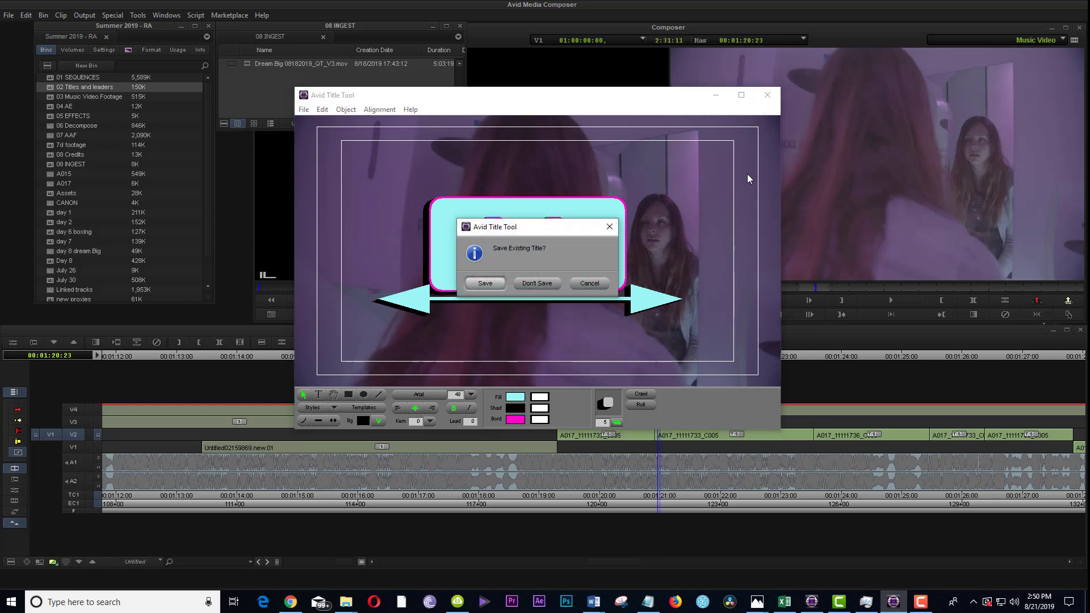
click(487, 285)
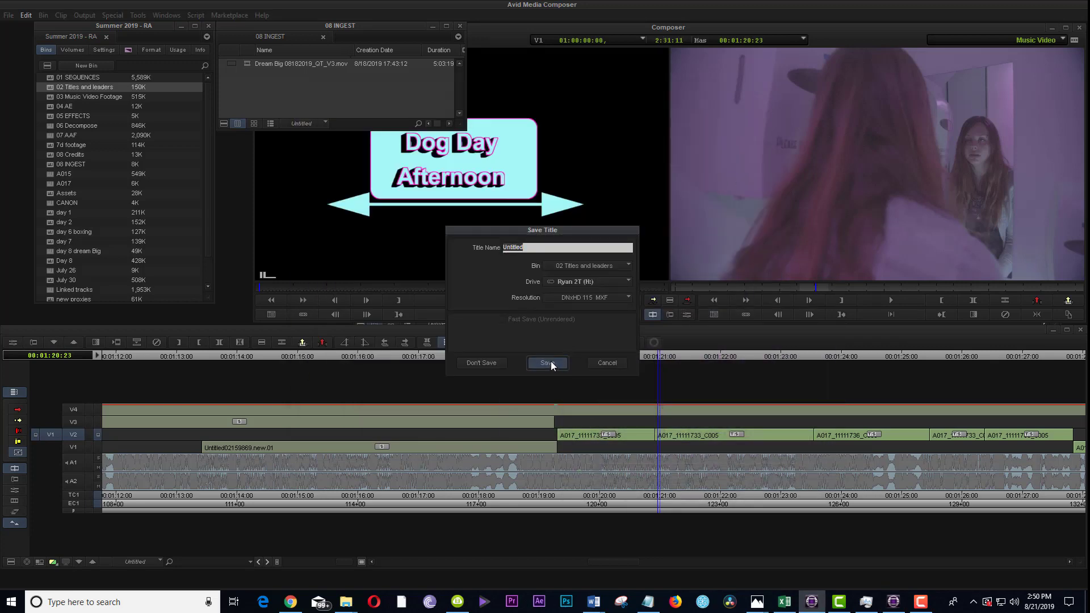
click(548, 363)
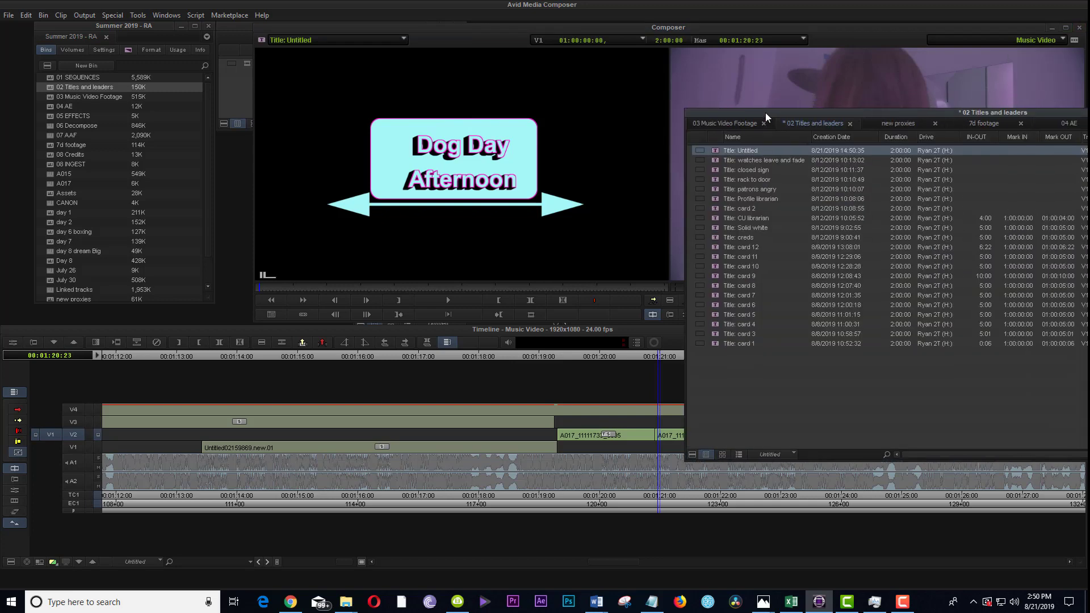
Step: Load the Untitled title in the source monitor and mark a range from its first frame to 01:00:04:23
double_click(716, 152)
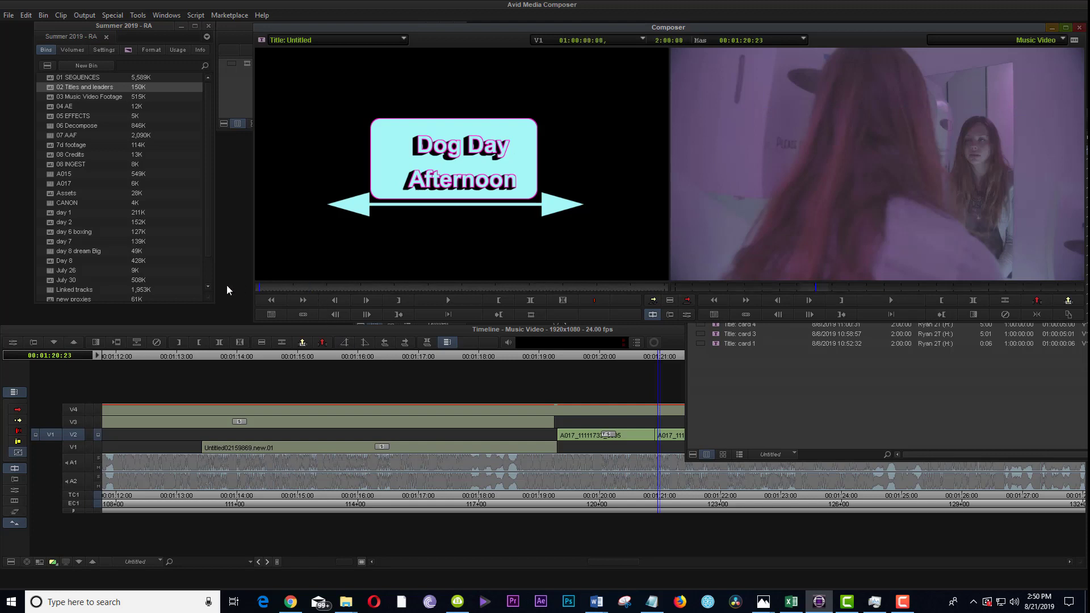
click(322, 286)
key(Home)
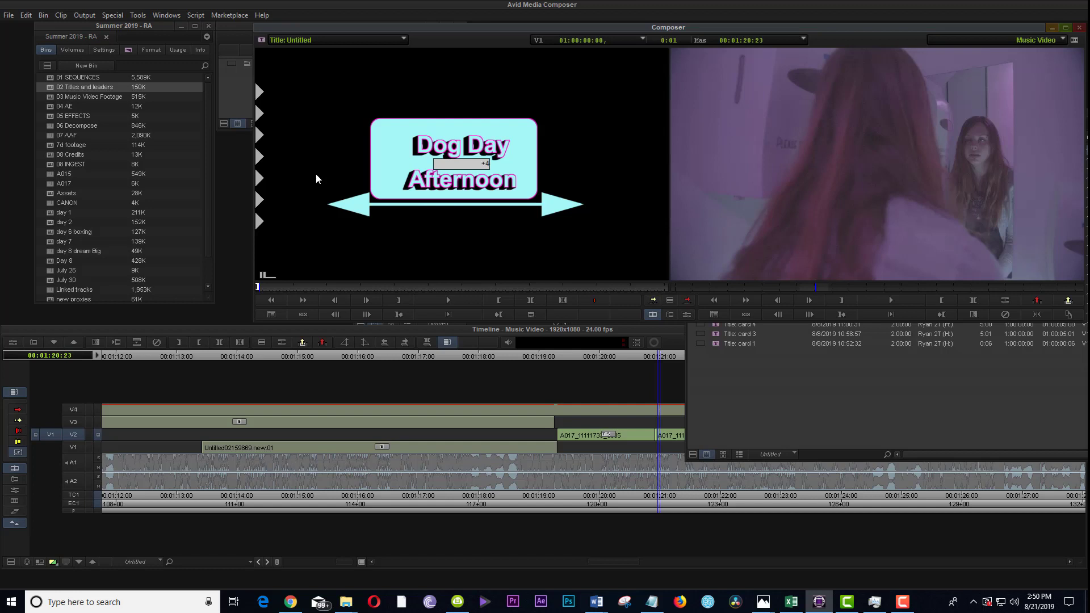
text(23)
key(Return)
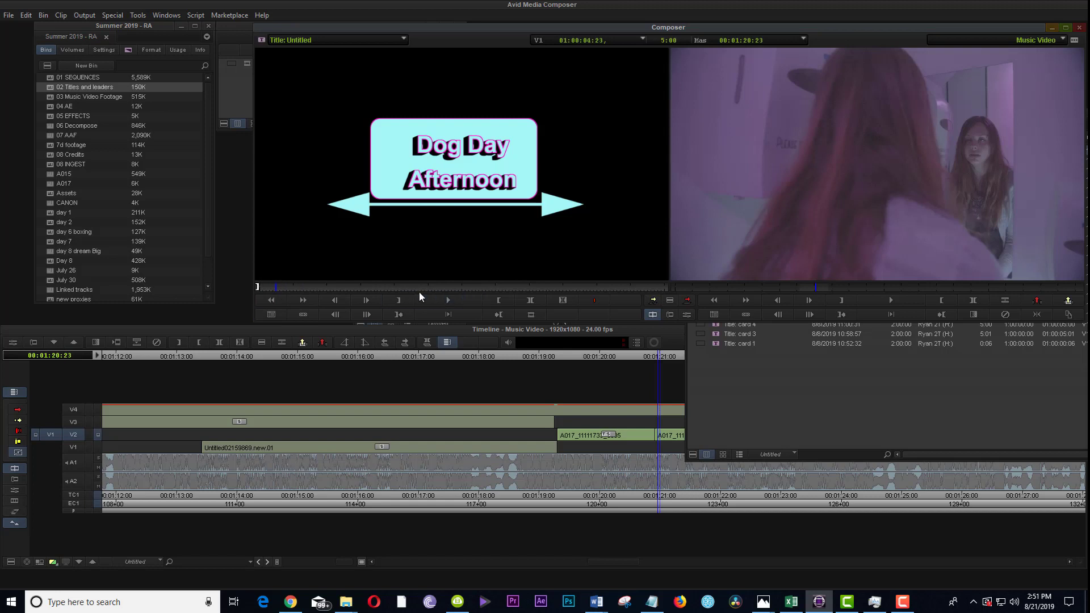
key(i)
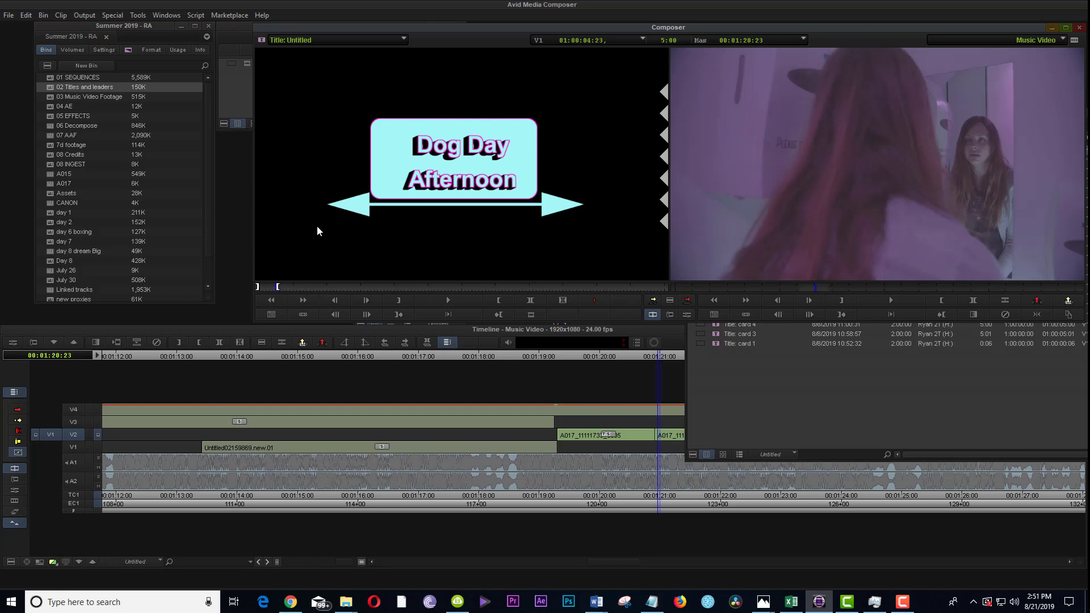
key(Escape)
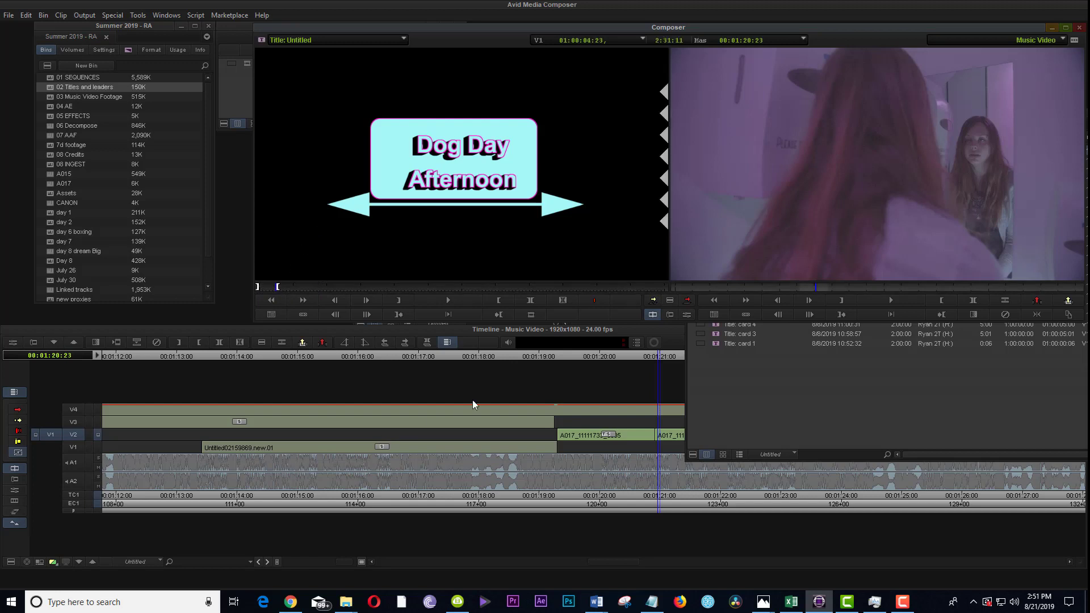
Step: Mark the sequence at 00:01:19:07 and overwrite the five-second title onto track V4 there
click(623, 356)
drag(623, 355, 558, 356)
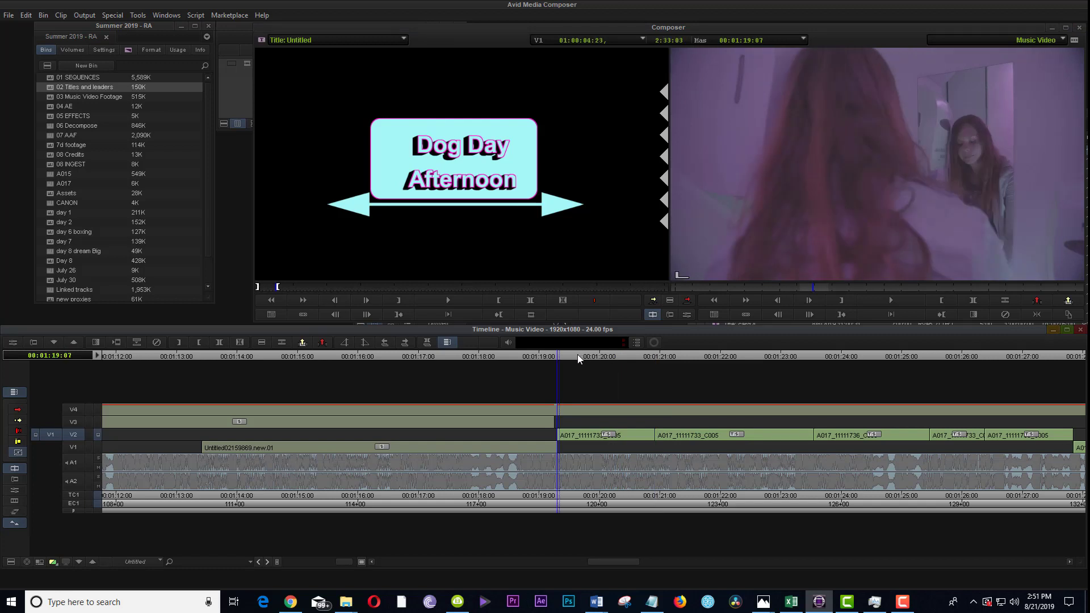
key(o)
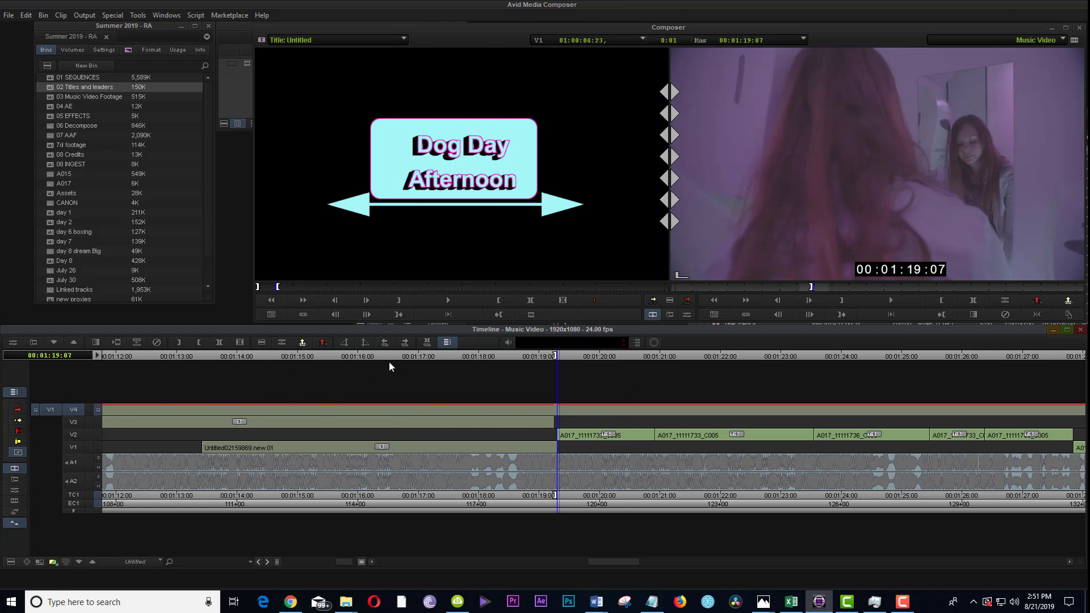
key(b)
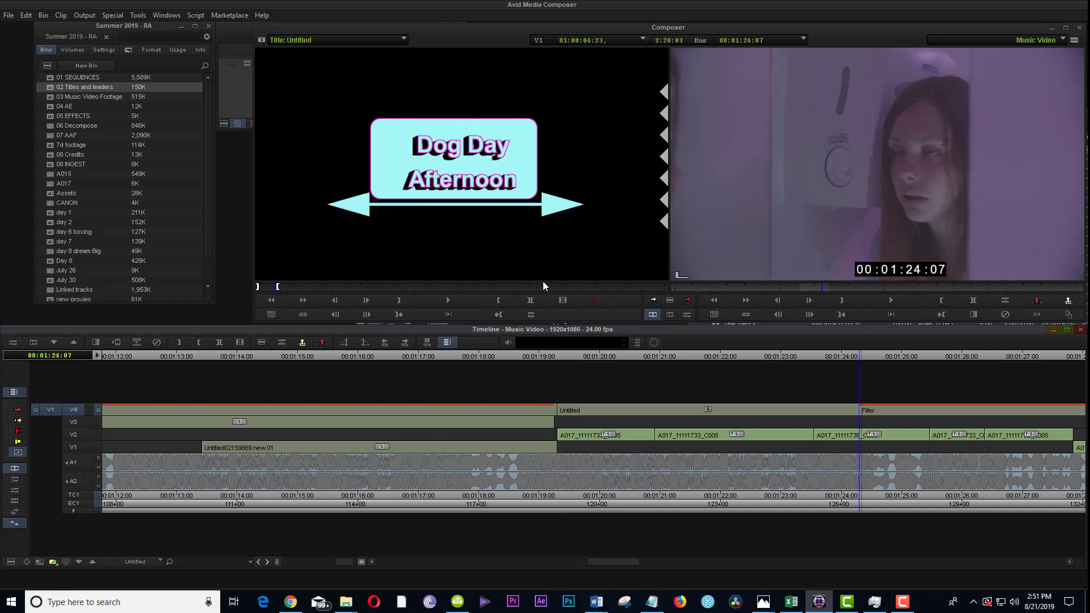
Step: Fade the V4 title in from its start to 00:01:19:17 and fade it out from 00:01:23:18 to its end
drag(506, 359, 584, 407)
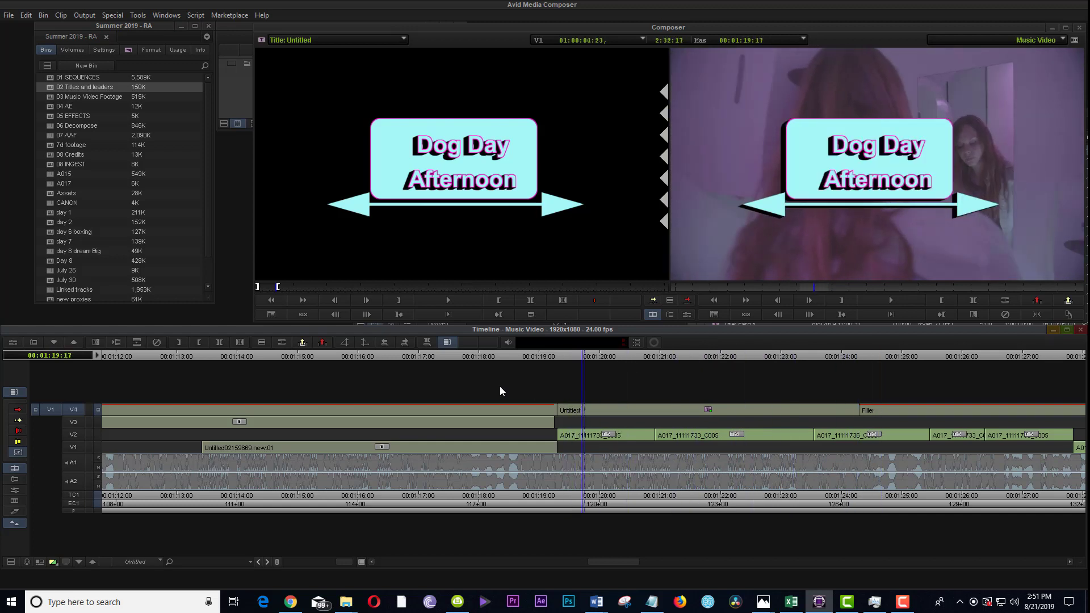
click(363, 343)
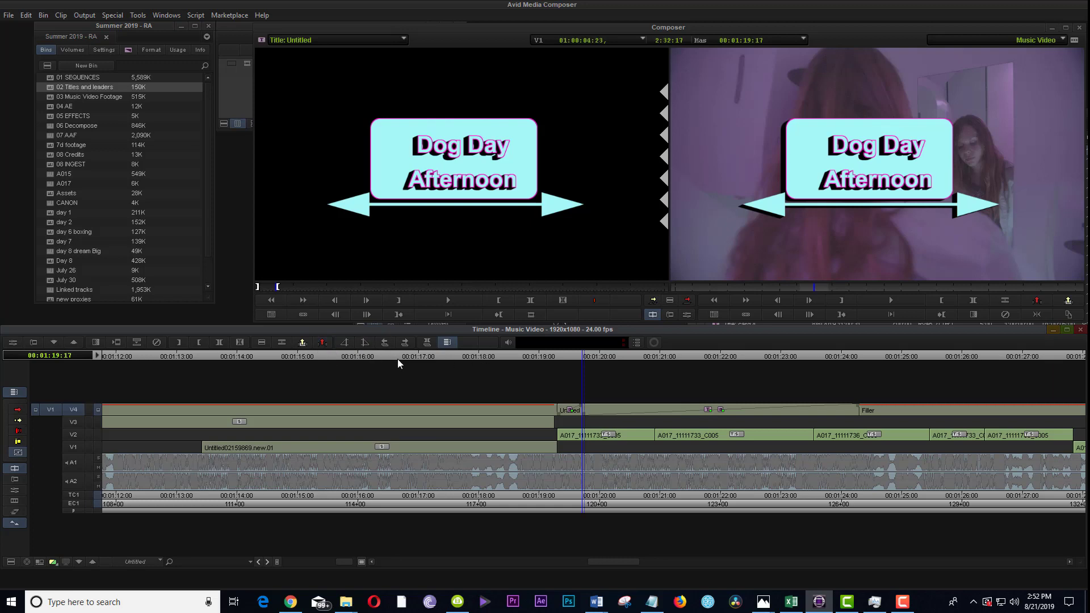
drag(530, 352, 828, 406)
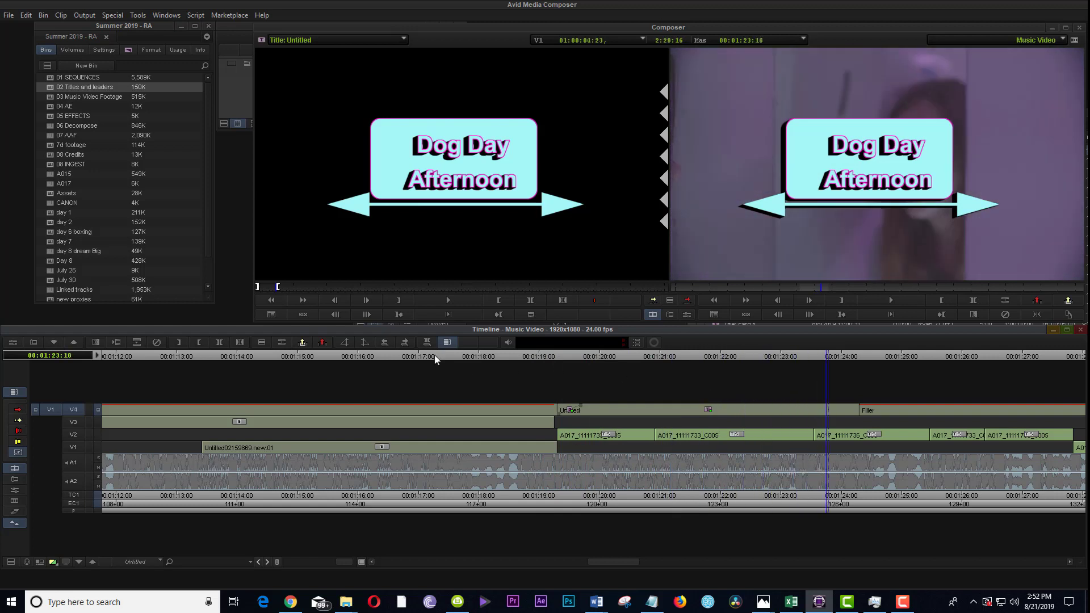
click(365, 343)
drag(818, 358, 628, 391)
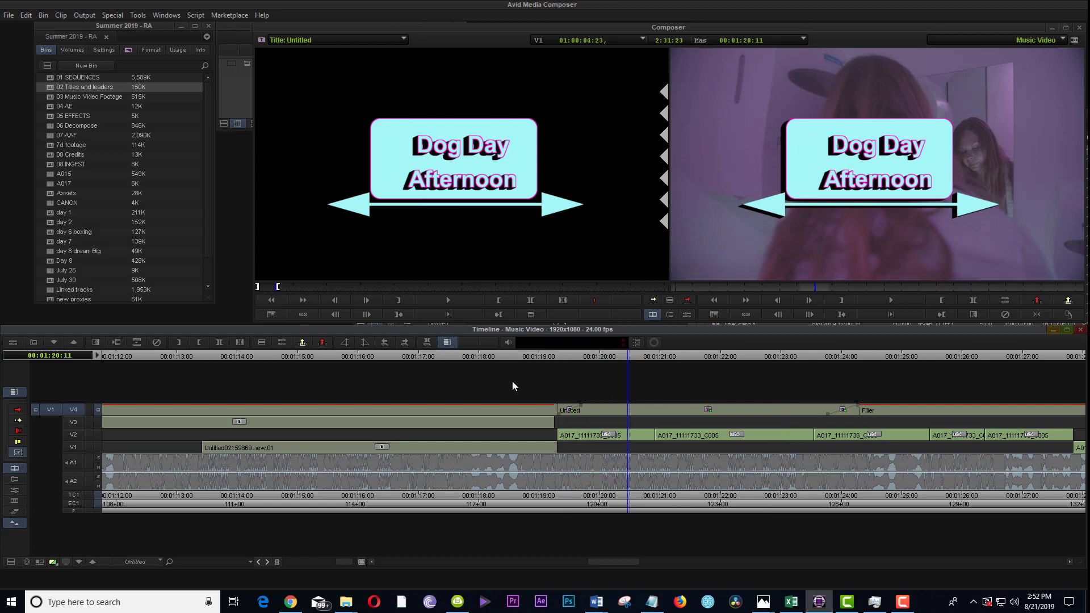
click(311, 356)
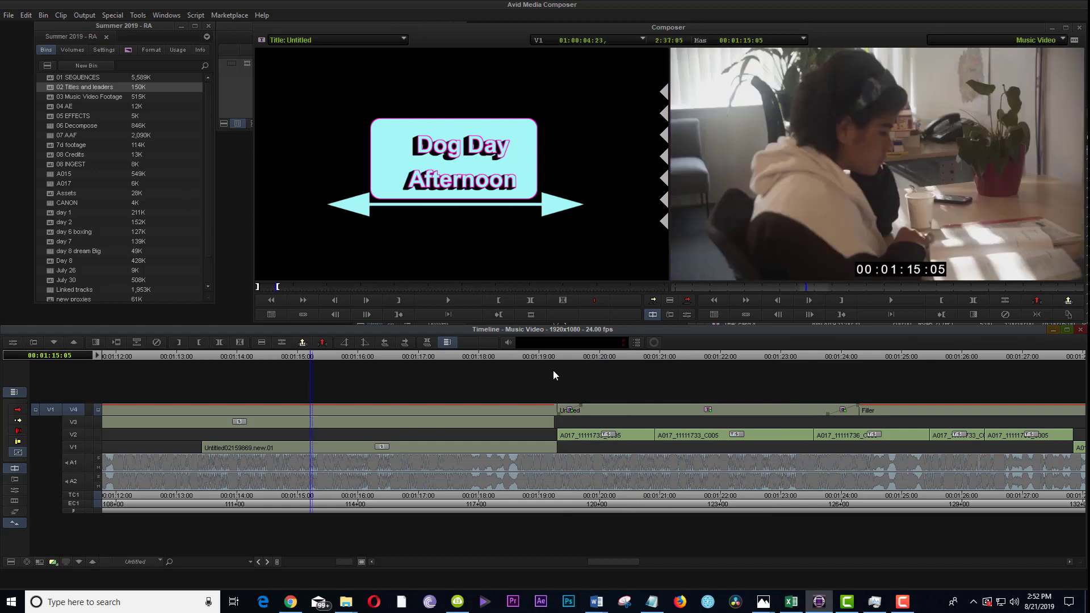
click(588, 356)
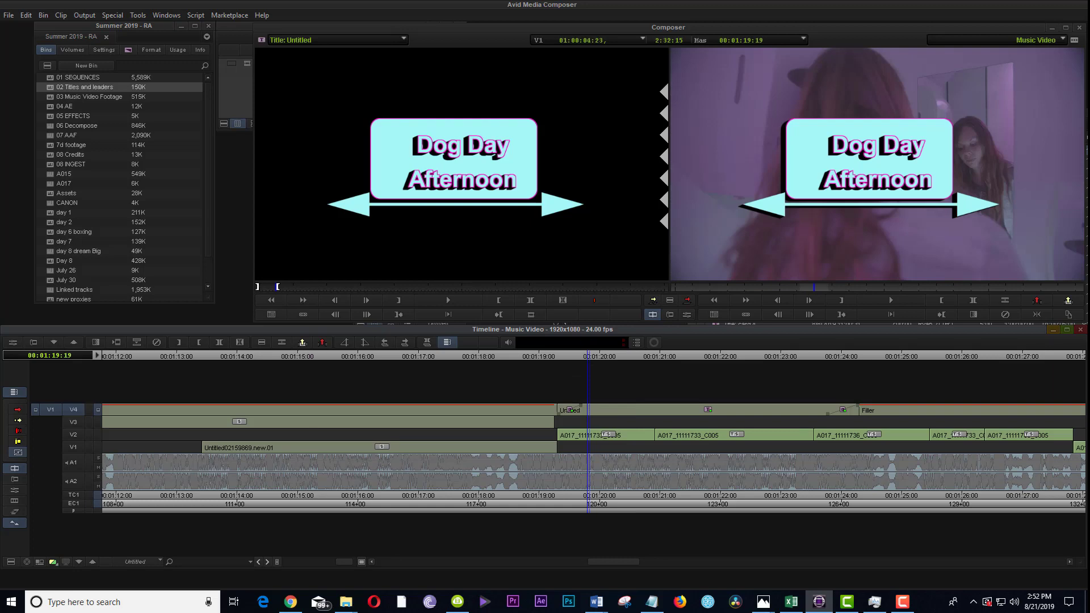
Step: Reopen the Untitled title from its bin without promoting it to Marquee, try the crawl option and set it as a rolling title
drag(1089, 112, 859, 93)
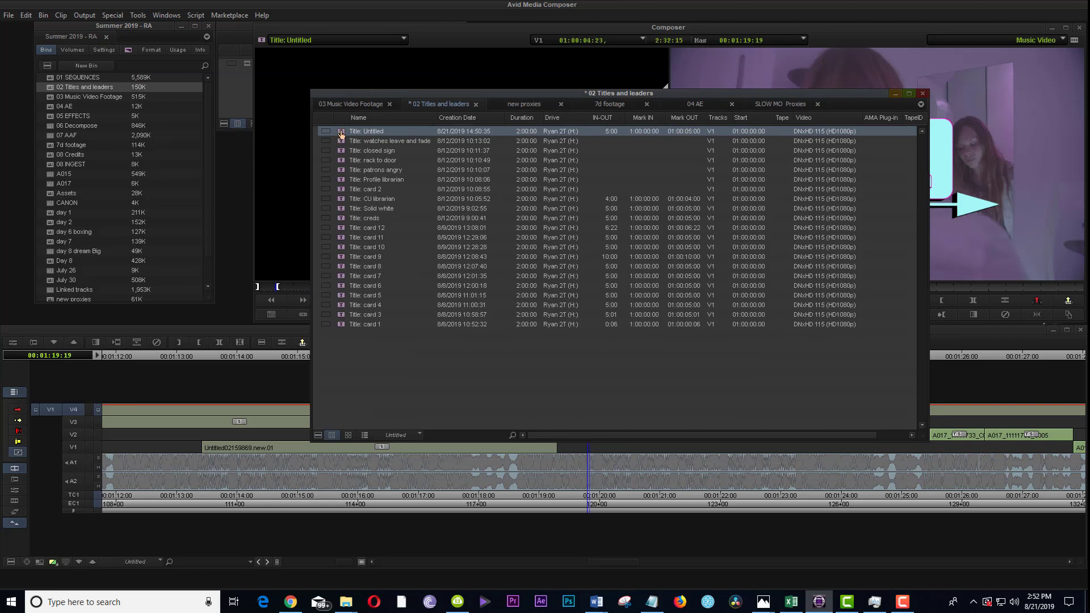
double_click(341, 133)
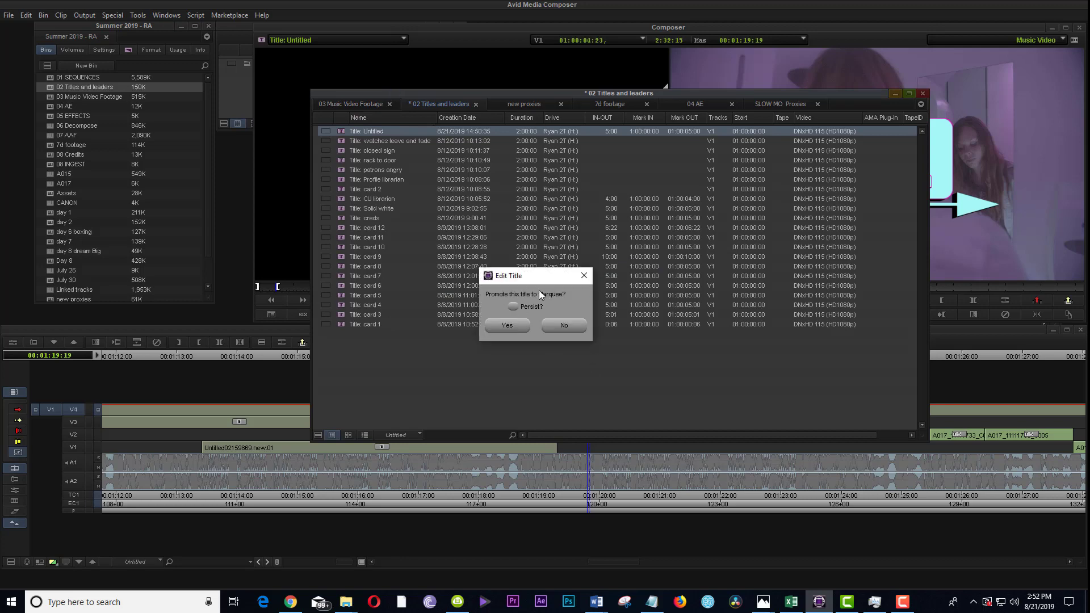
click(563, 325)
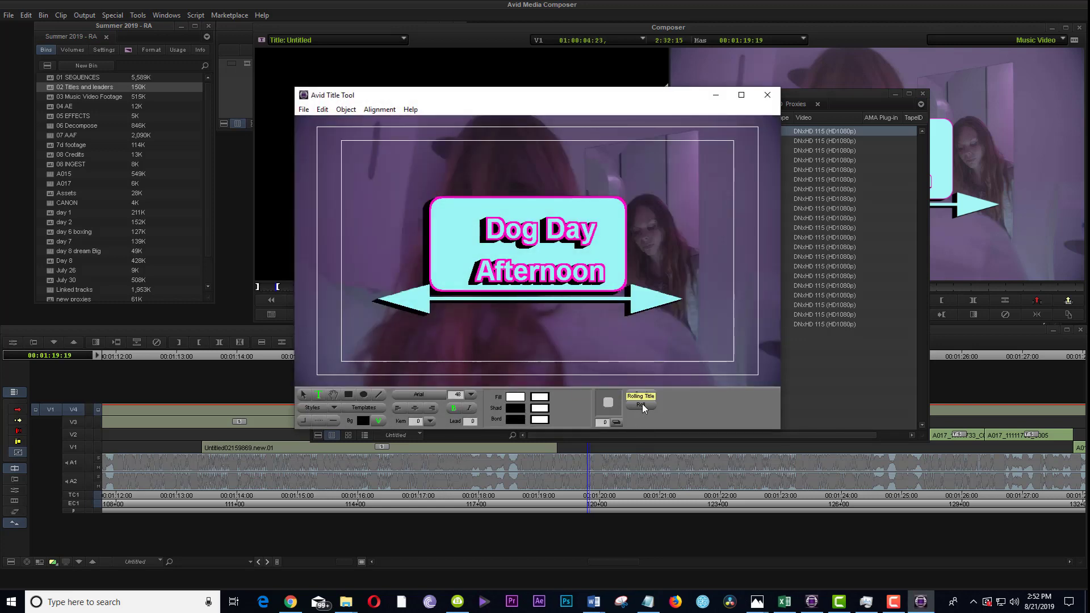
click(642, 405)
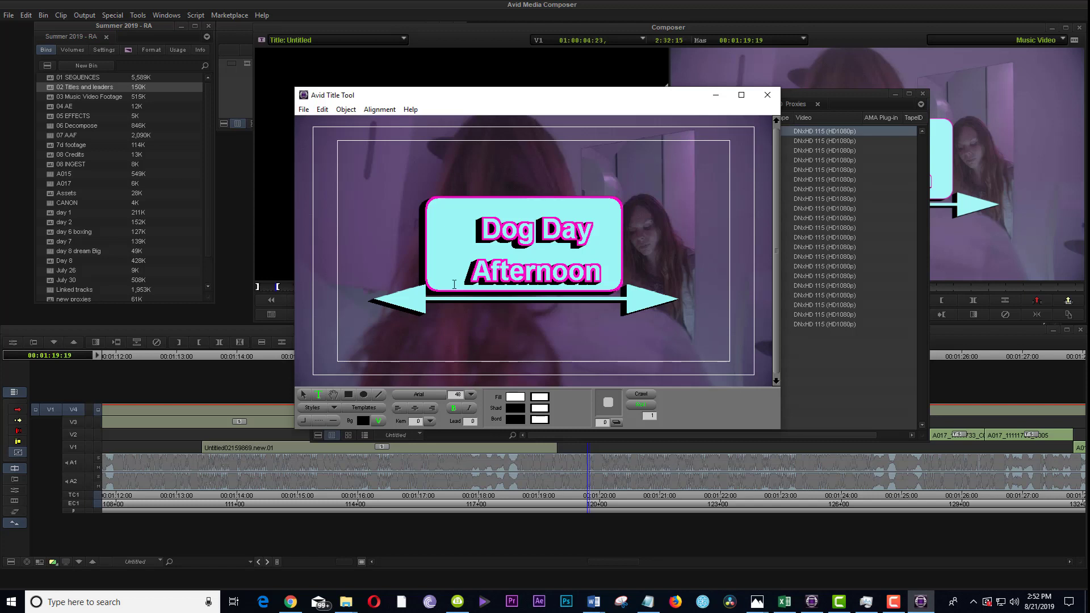
click(642, 394)
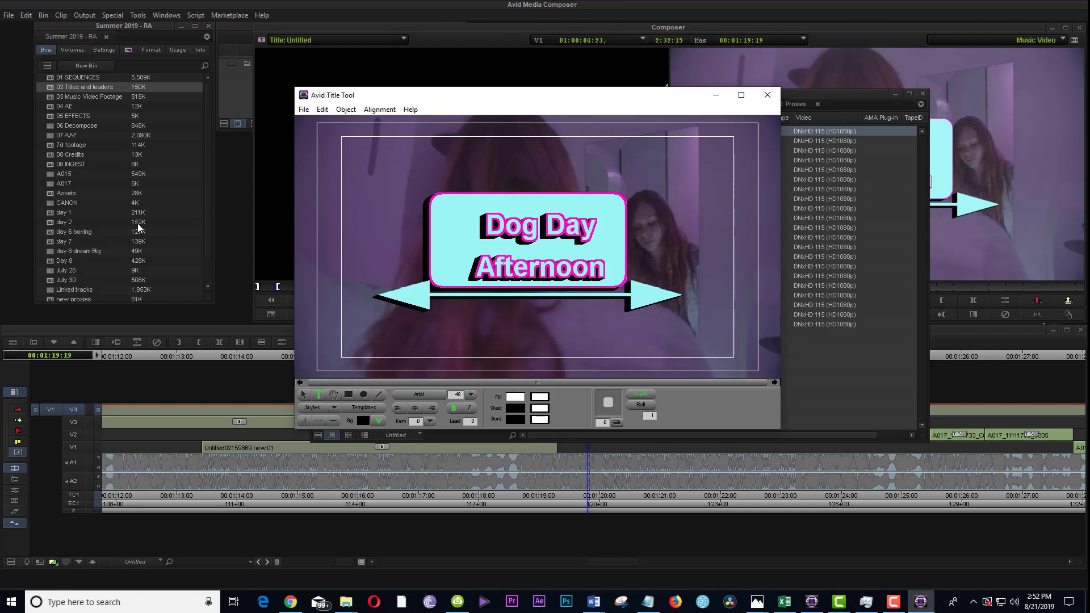
click(640, 405)
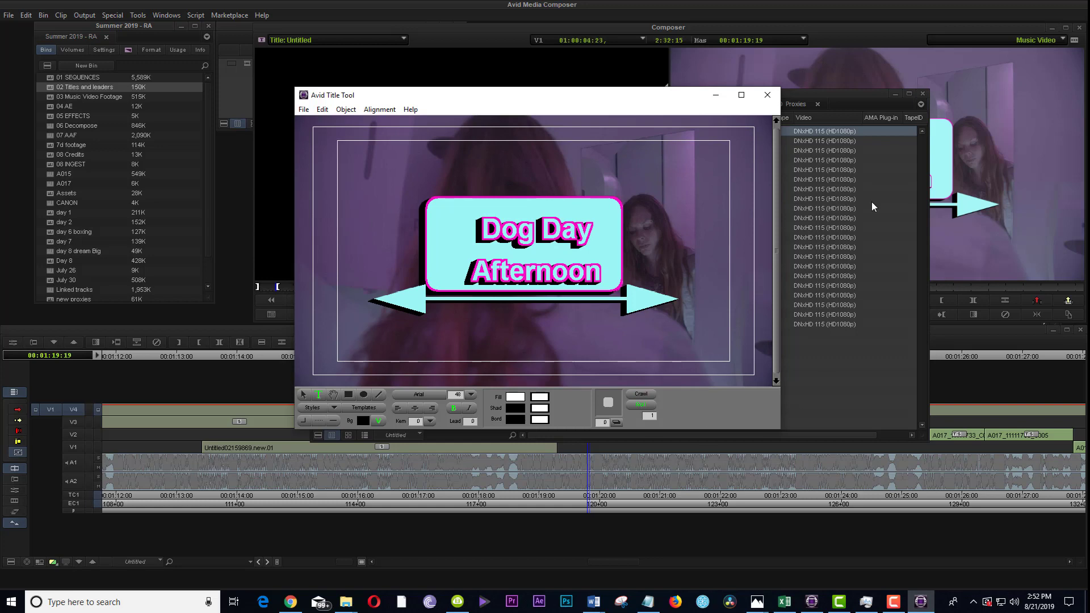
Step: Close the rolling title and save it as "rolling end credit" in the 02 Titles and leaders bin
click(771, 94)
click(486, 284)
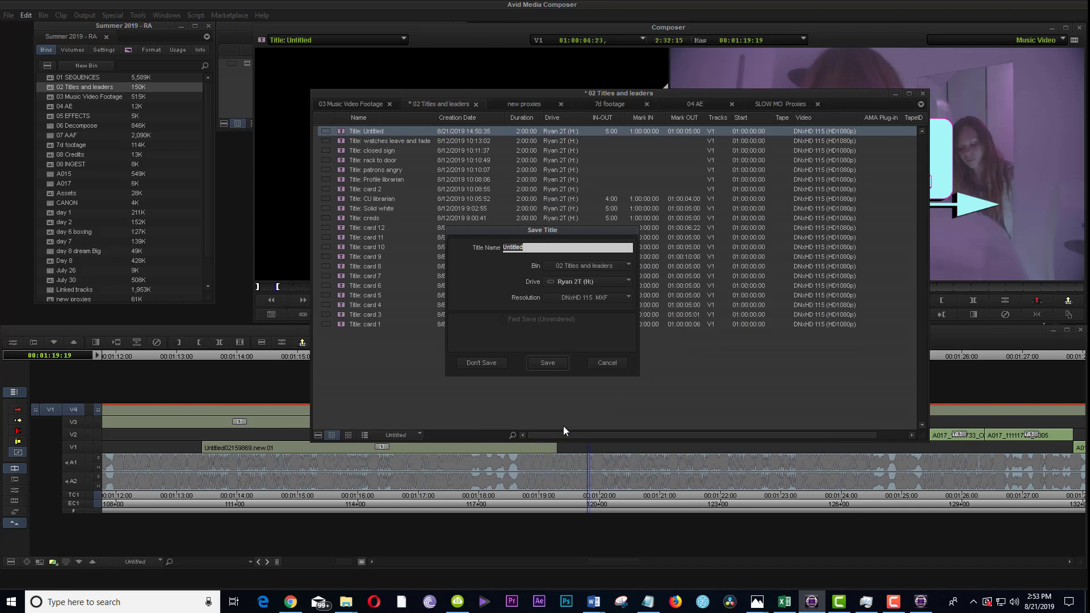
text(rolling end credit)
key(Return)
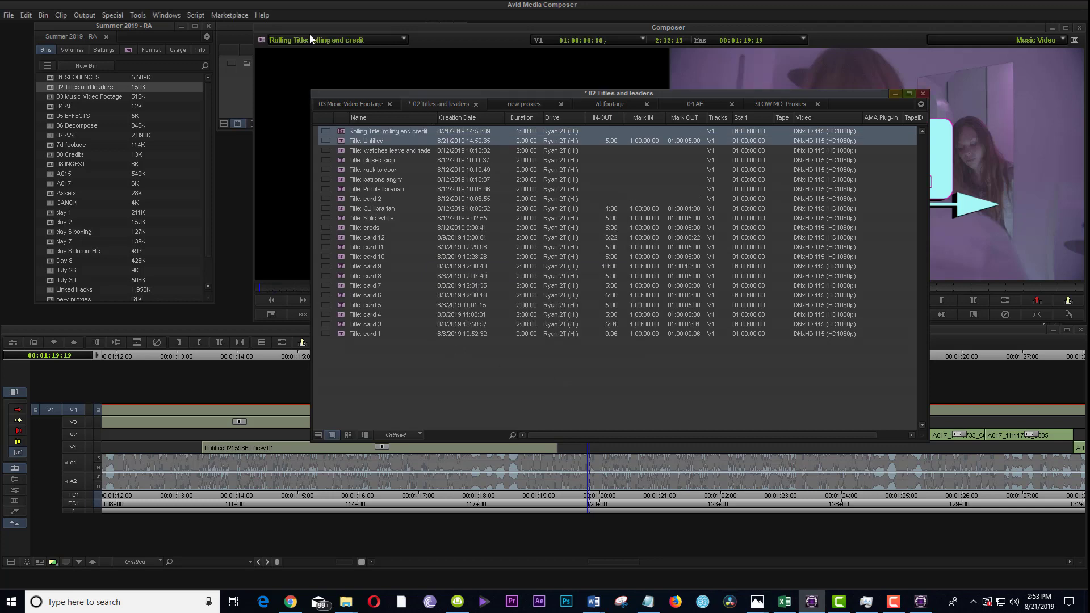
Step: Load the rolling end credit title in the source monitor and scrub through it to its end
click(347, 179)
click(341, 134)
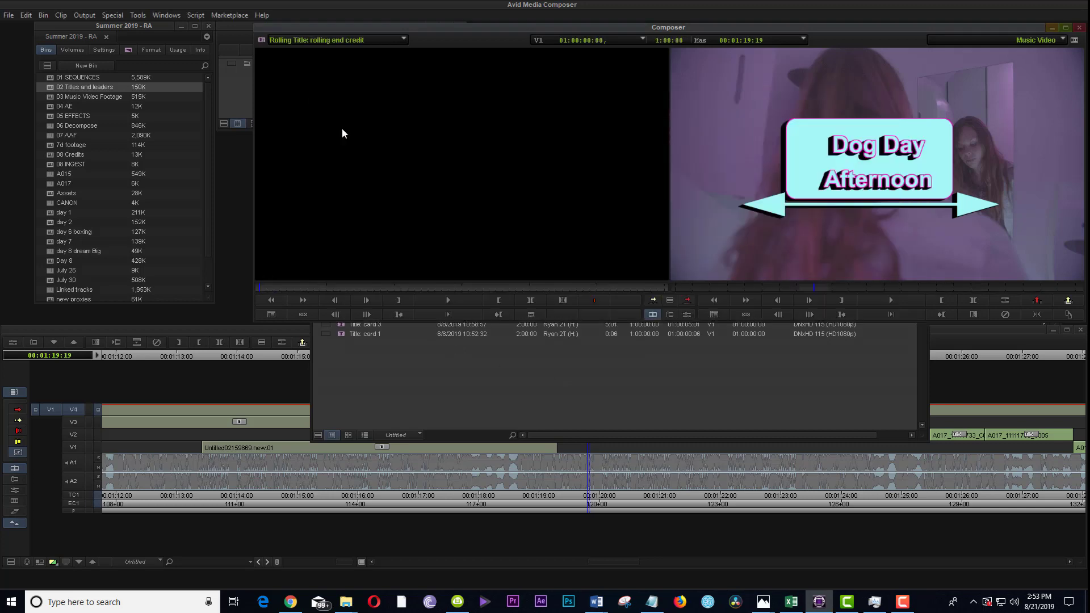
click(508, 388)
drag(437, 94, 438, 0)
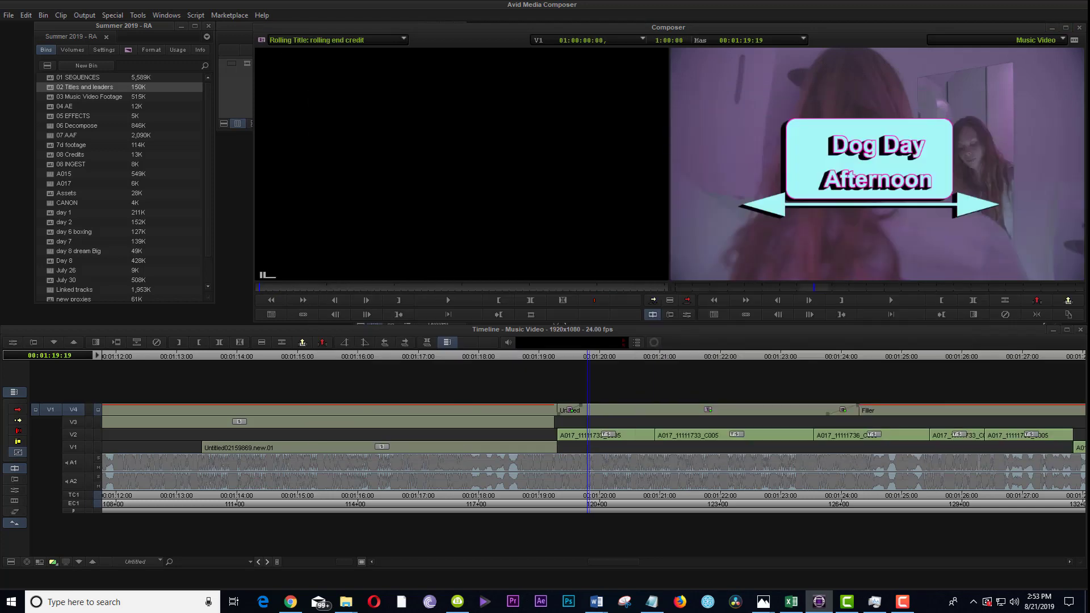
click(303, 296)
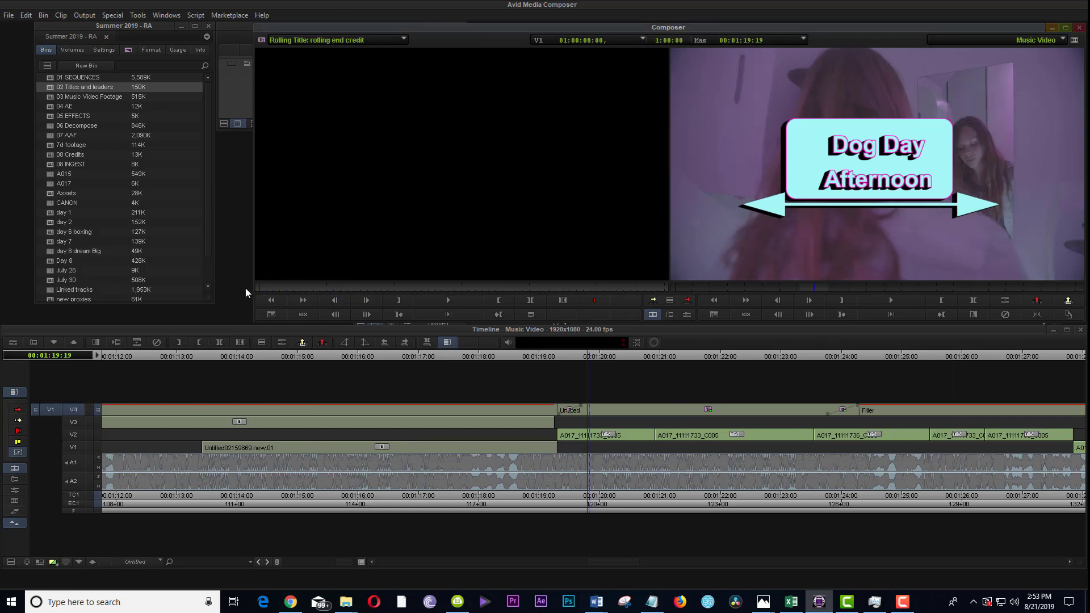
drag(260, 288, 732, 314)
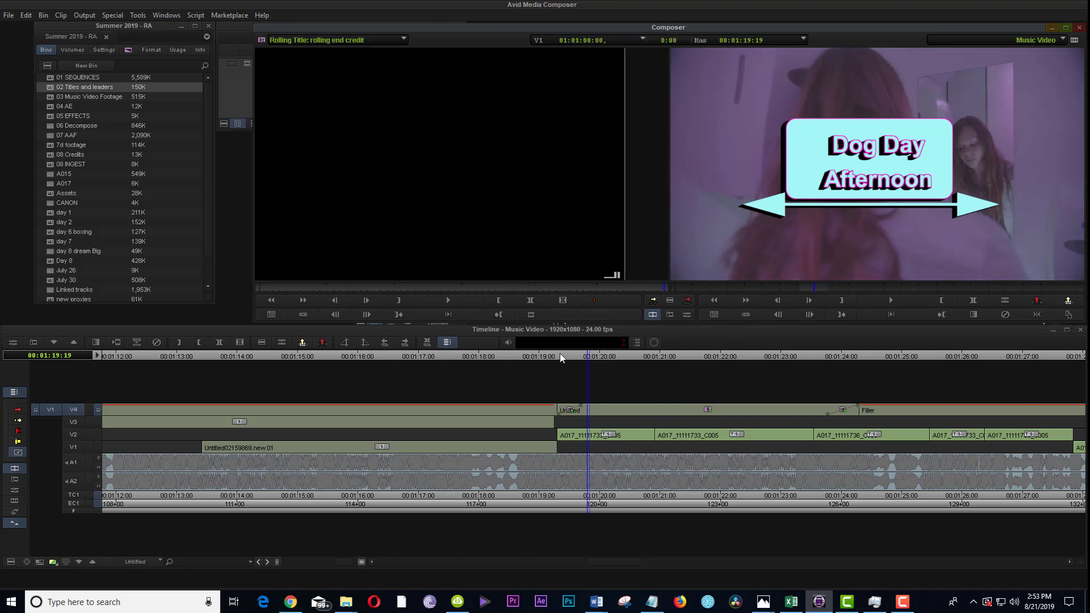
Step: Move the playhead to 00:01:05:03, add a new video track above V4 and patch source V1 to it
drag(409, 362, 282, 357)
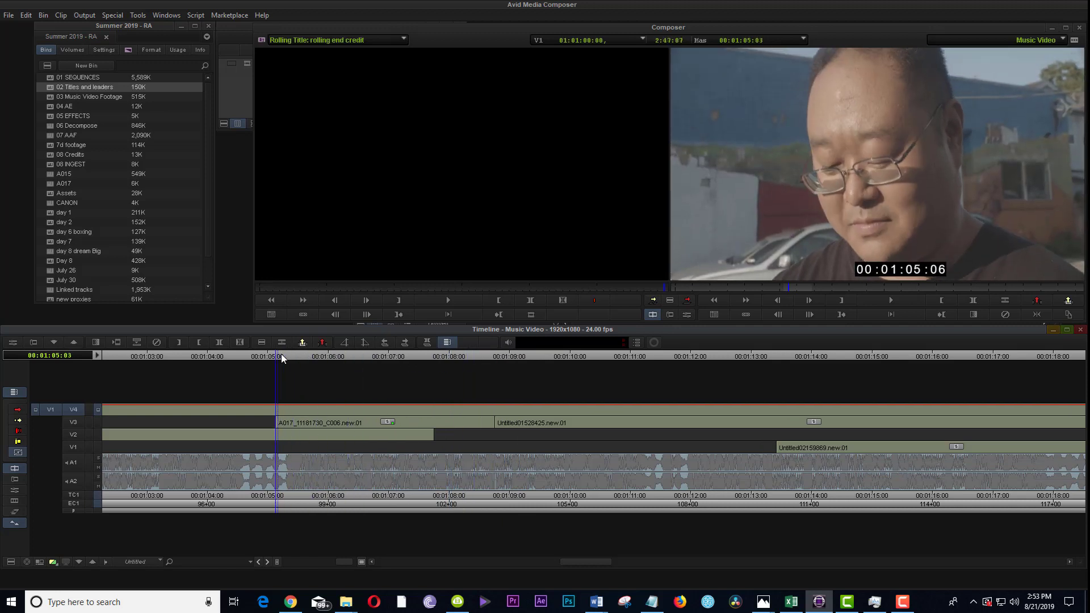
right_click(115, 375)
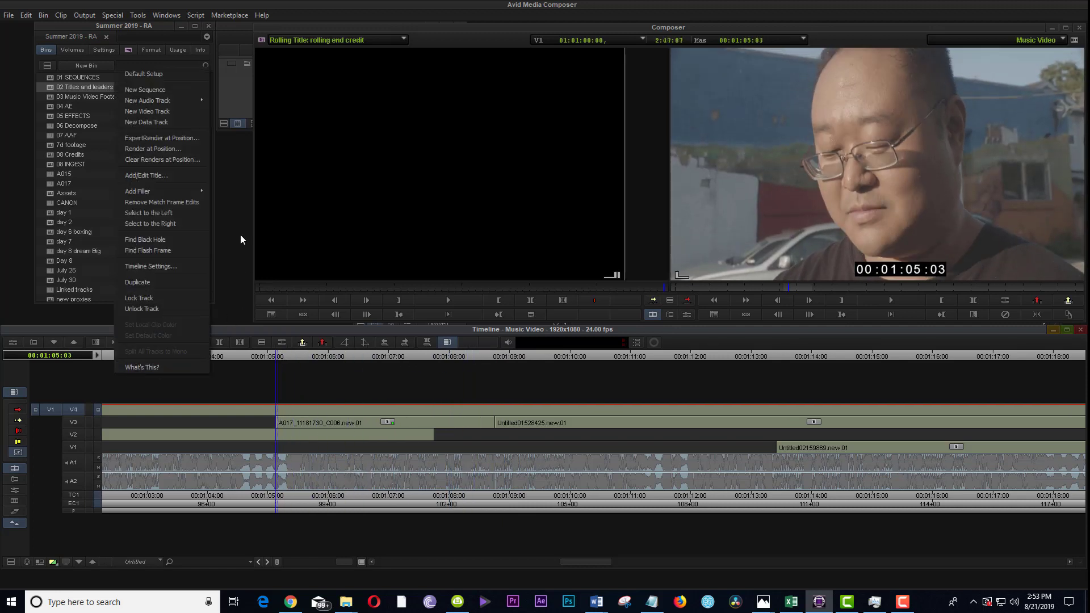
click(194, 114)
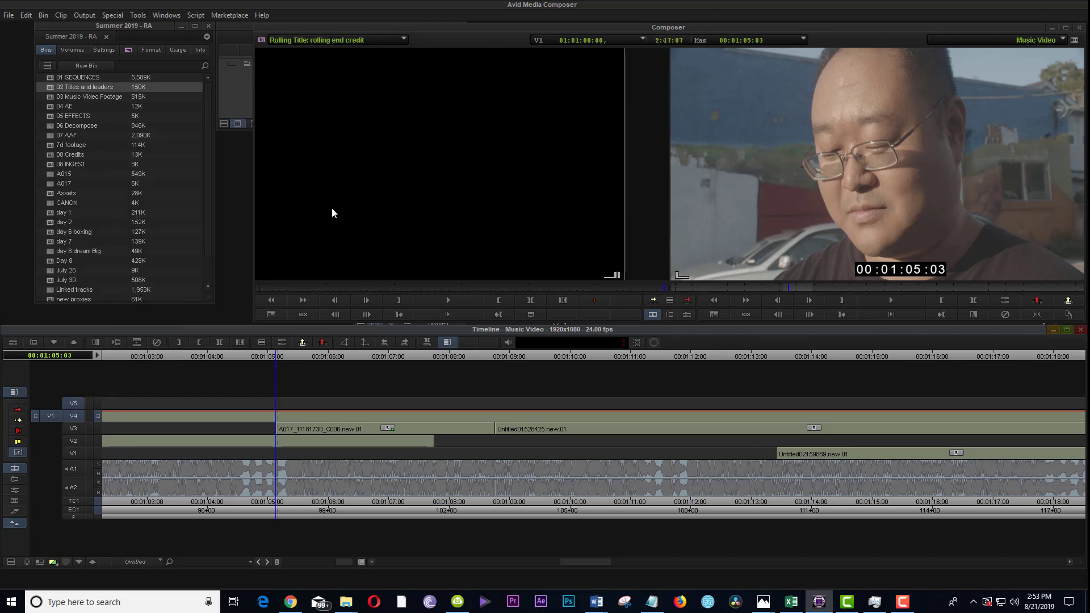
drag(52, 417, 73, 404)
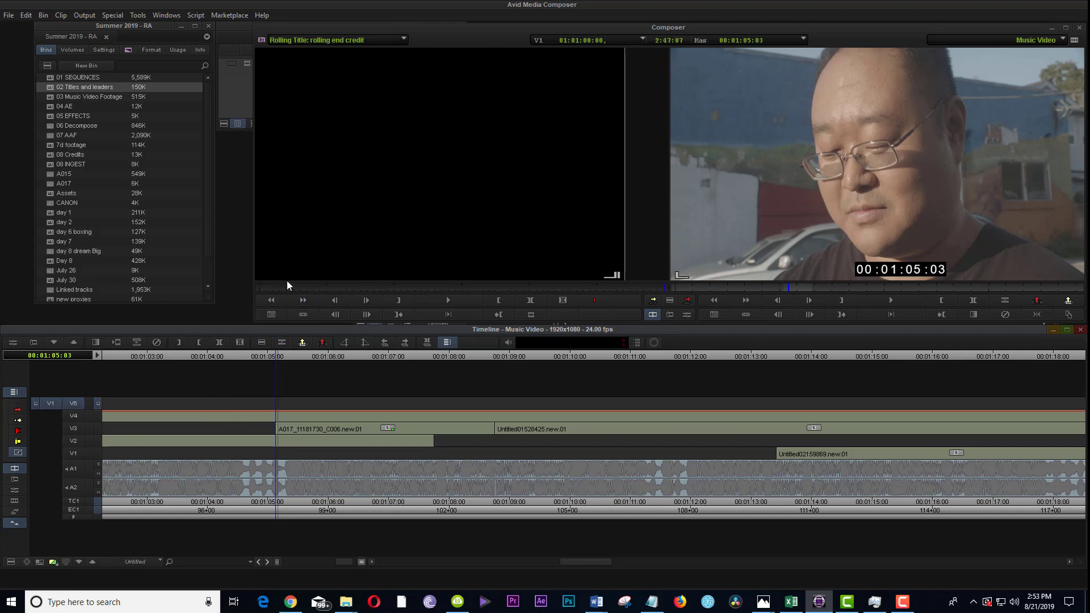
Step: Mark the entire rolling end credit title, overwrite it onto V5 at 00:01:05:03 and scrub through it in the sequence
drag(286, 290, 230, 299)
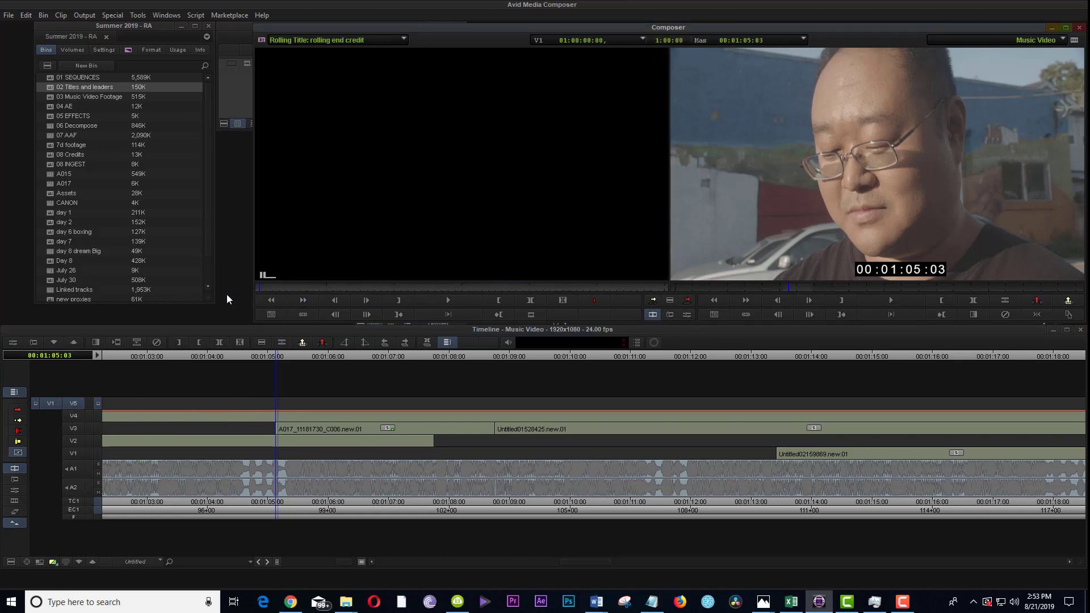
click(427, 301)
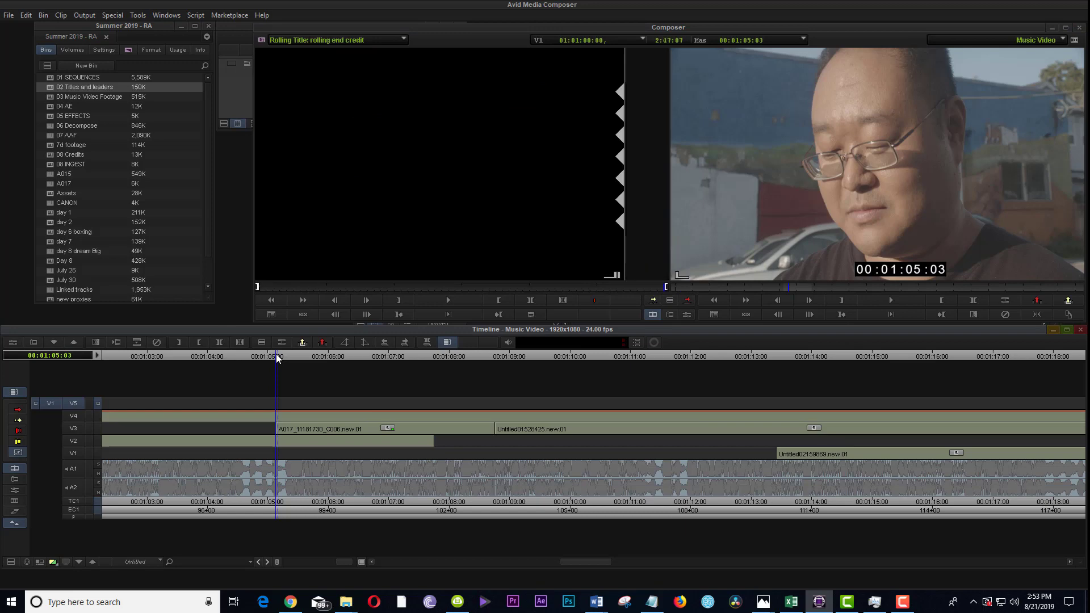
key(o)
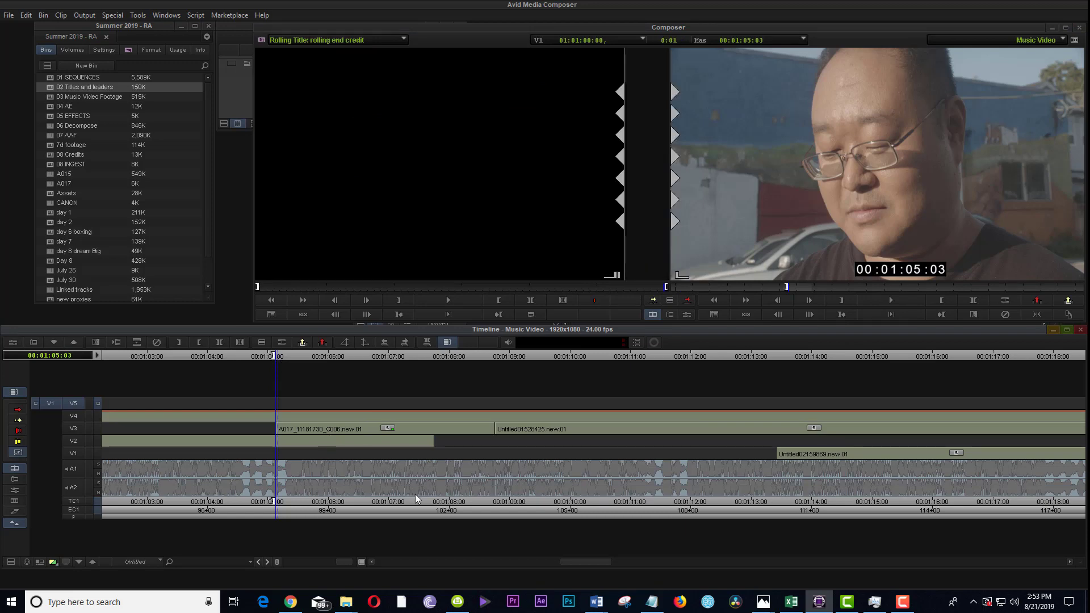
key(b)
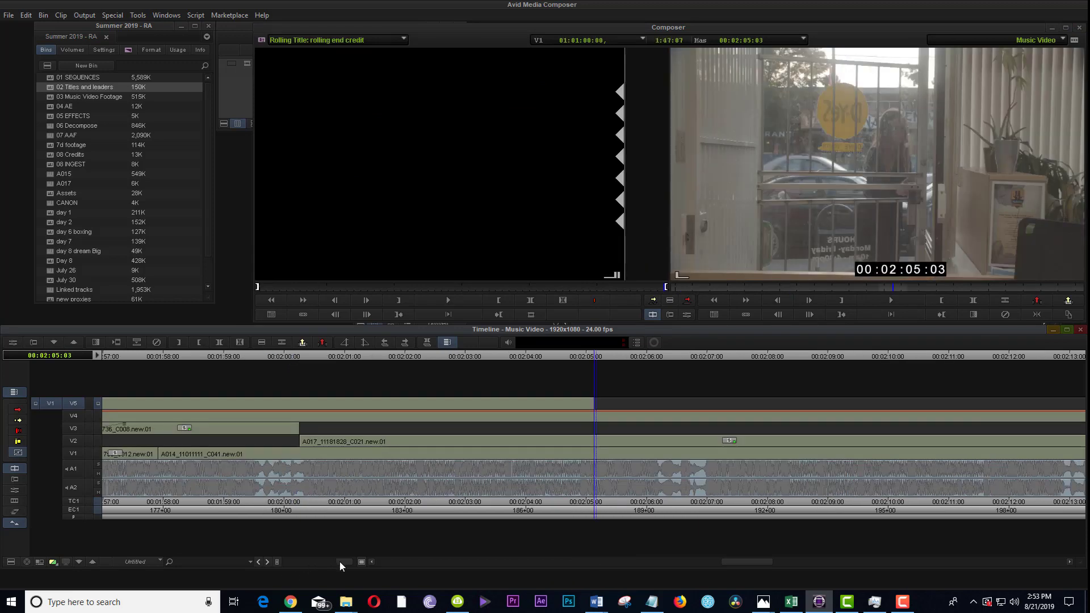
drag(339, 561, 298, 571)
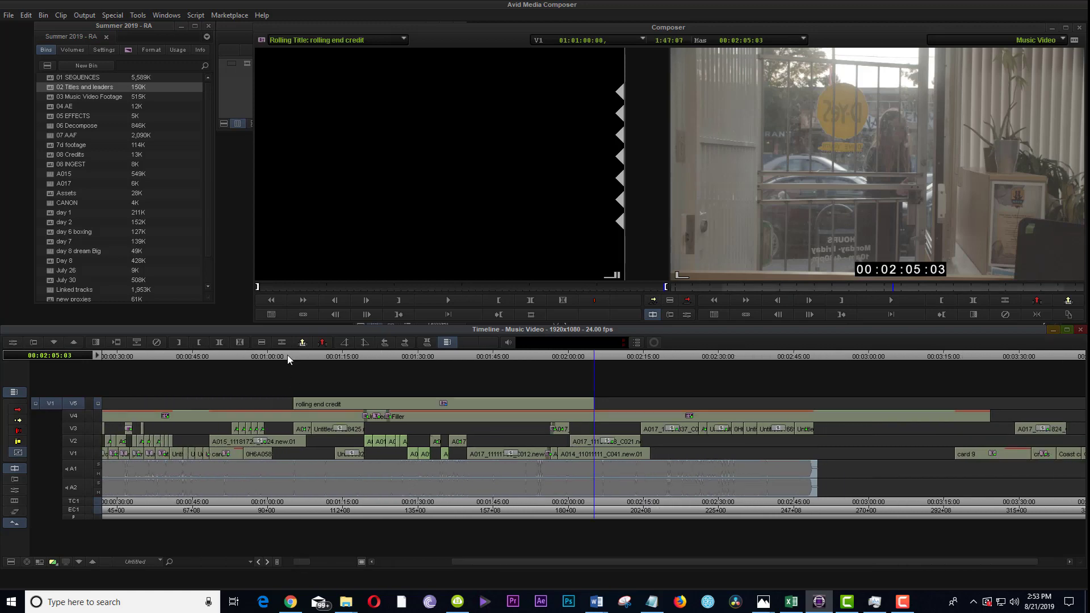
drag(288, 355, 353, 393)
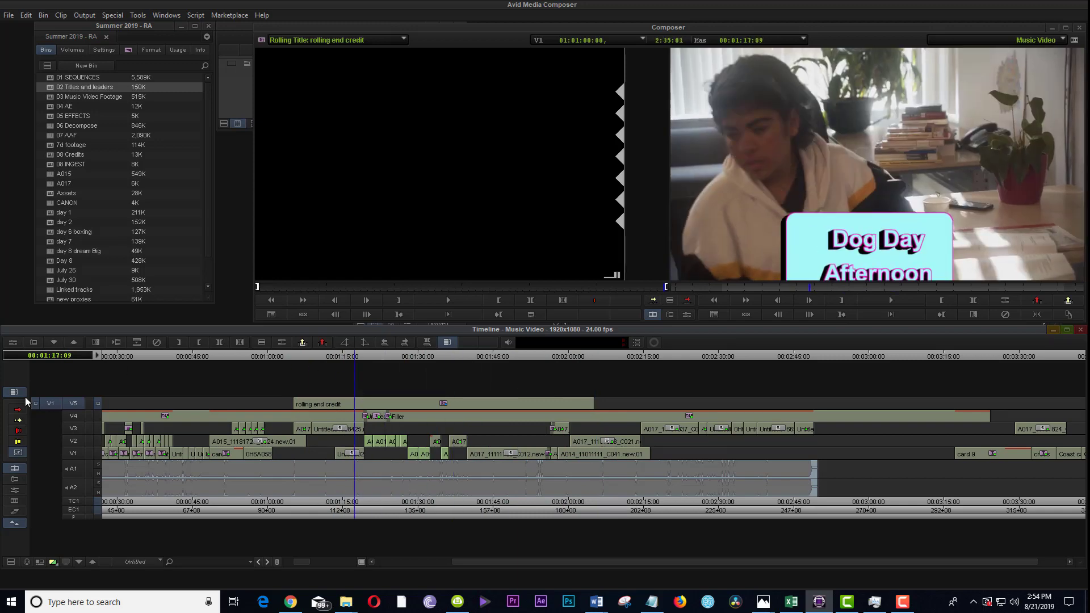
Step: Shorten the rolling end credit clip on V5 with an overwrite trim of its tail to 00:01:09:00
click(17, 430)
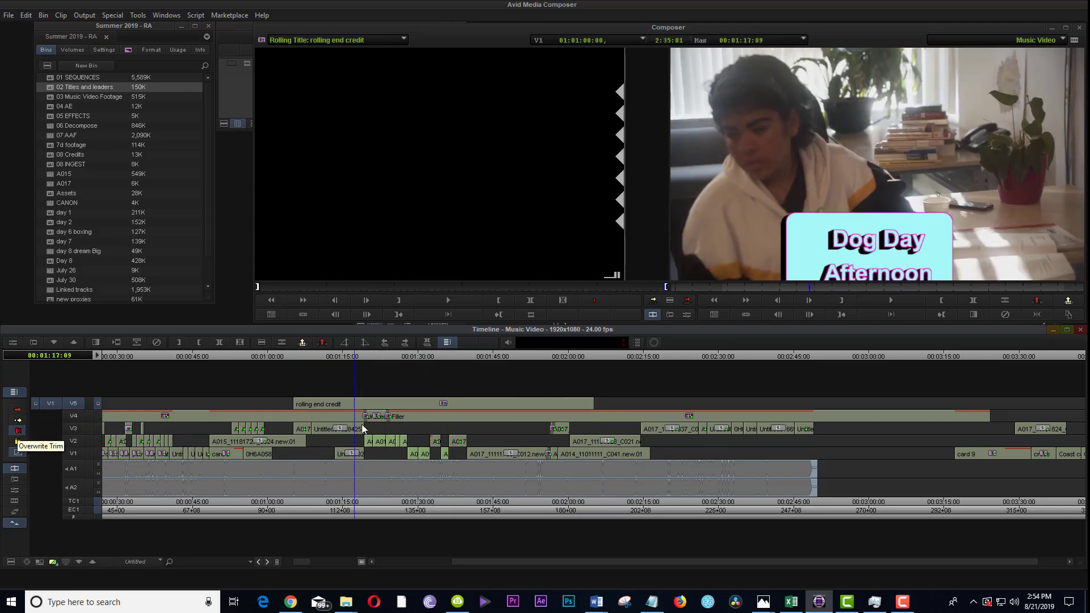
click(594, 403)
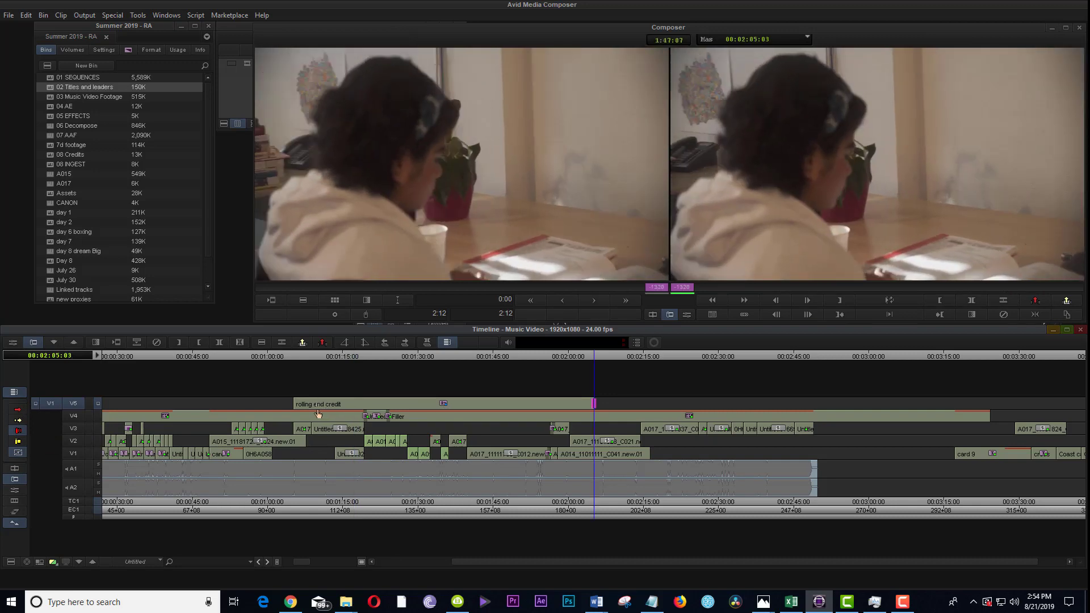
drag(355, 408, 364, 409)
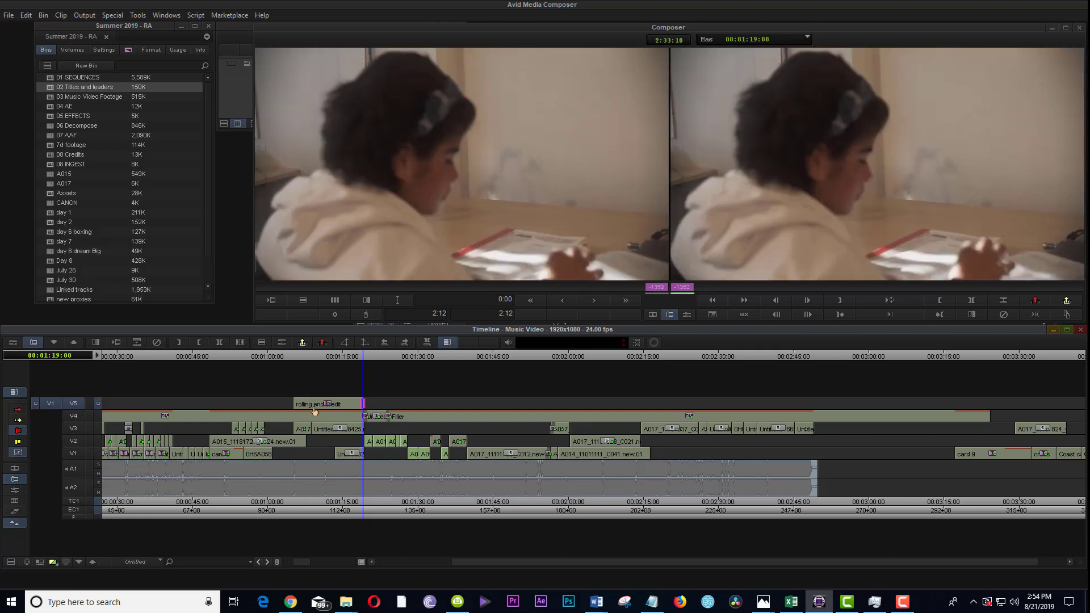
drag(314, 410, 312, 409)
Step: Mute audio tracks A1 and A2 and play the shortened rolling title over the picture
click(299, 357)
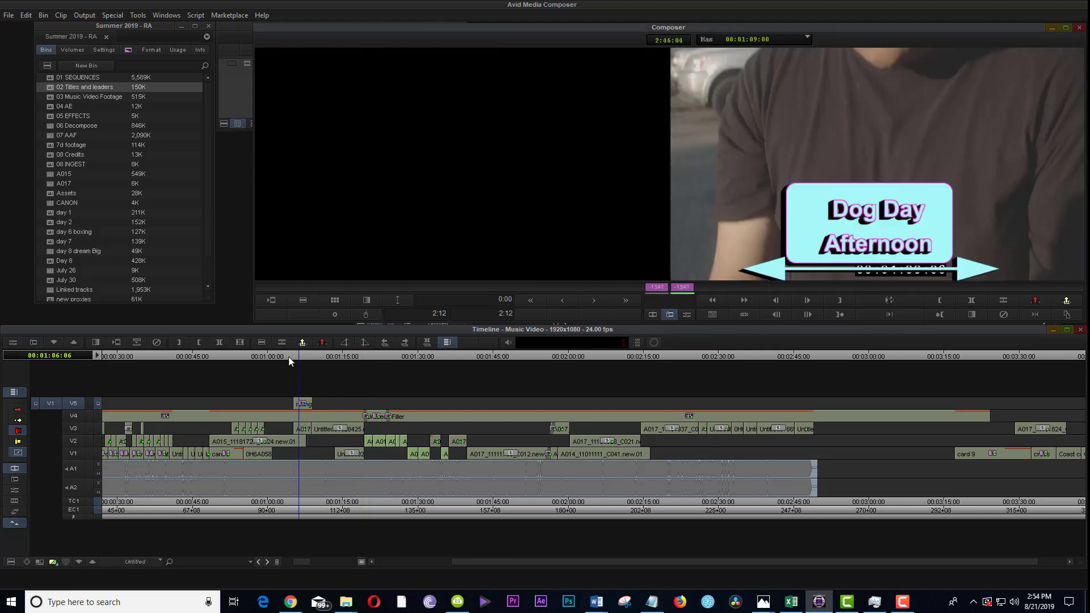
click(287, 357)
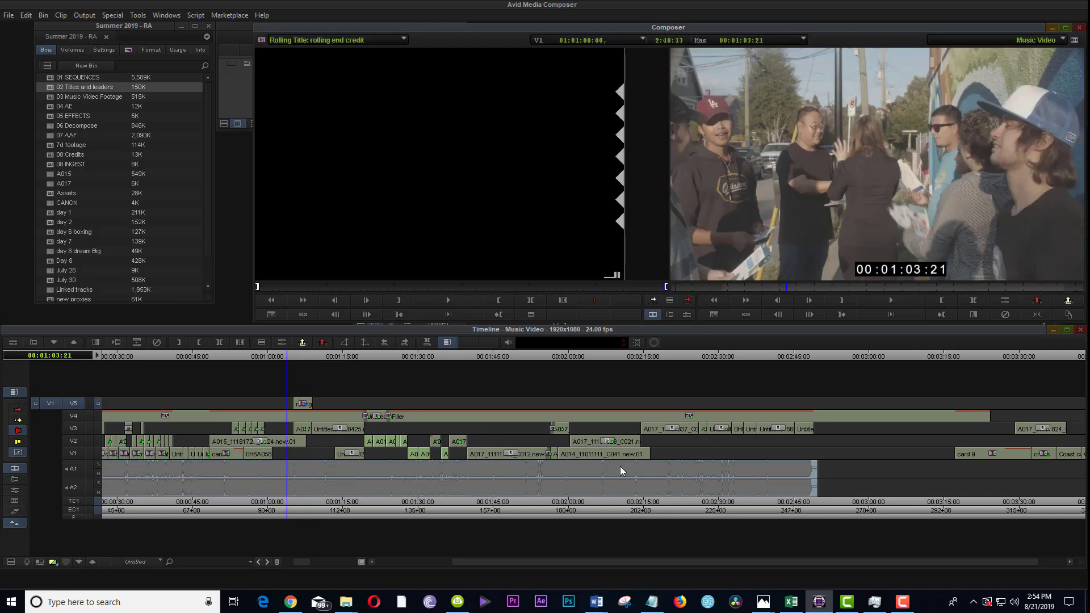
key(space)
click(289, 355)
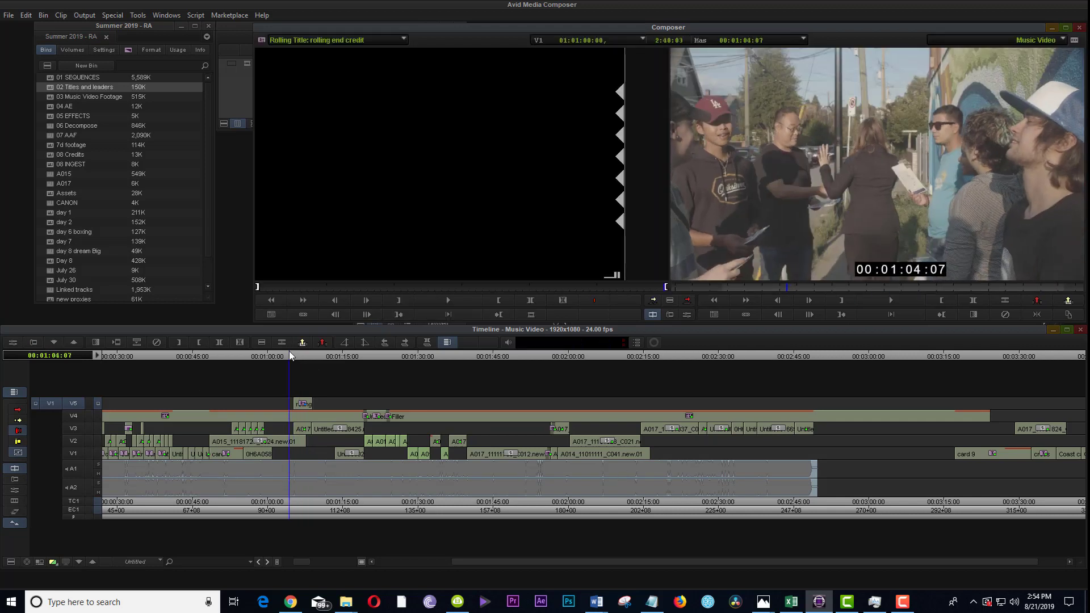
click(98, 491)
key(space)
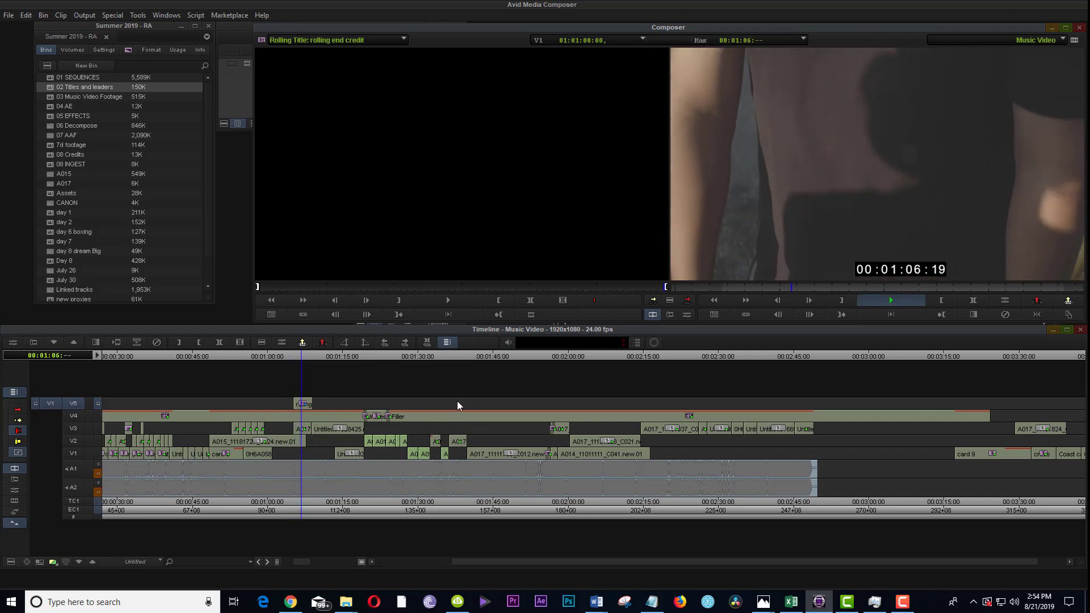
key(space)
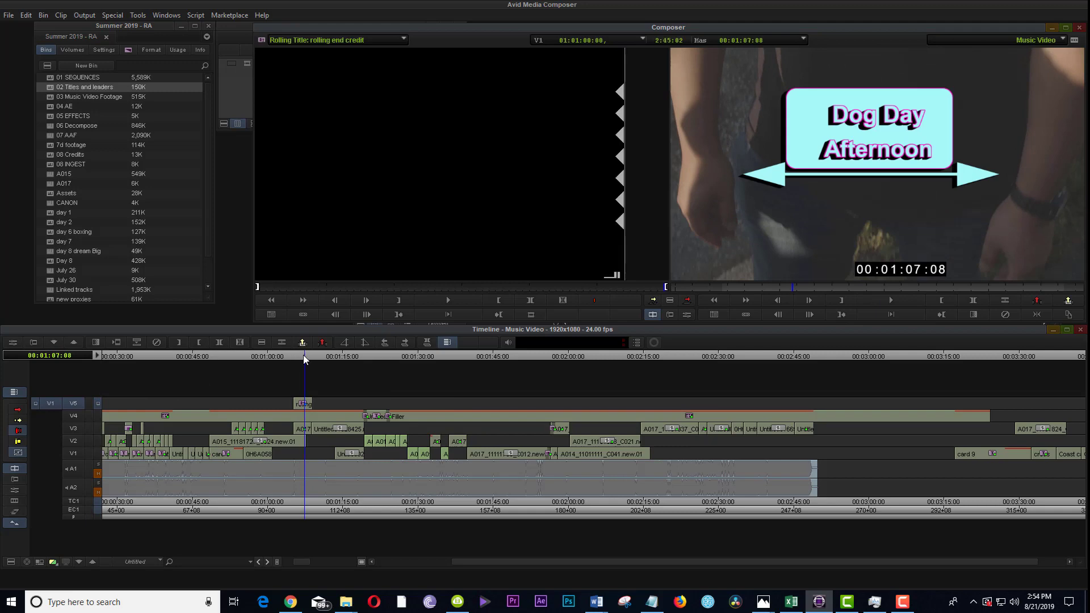
mouse_move(303, 355)
mouse_down()
mouse_move(292, 359)
mouse_move(316, 356)
mouse_move(294, 364)
mouse_up()
key(space)
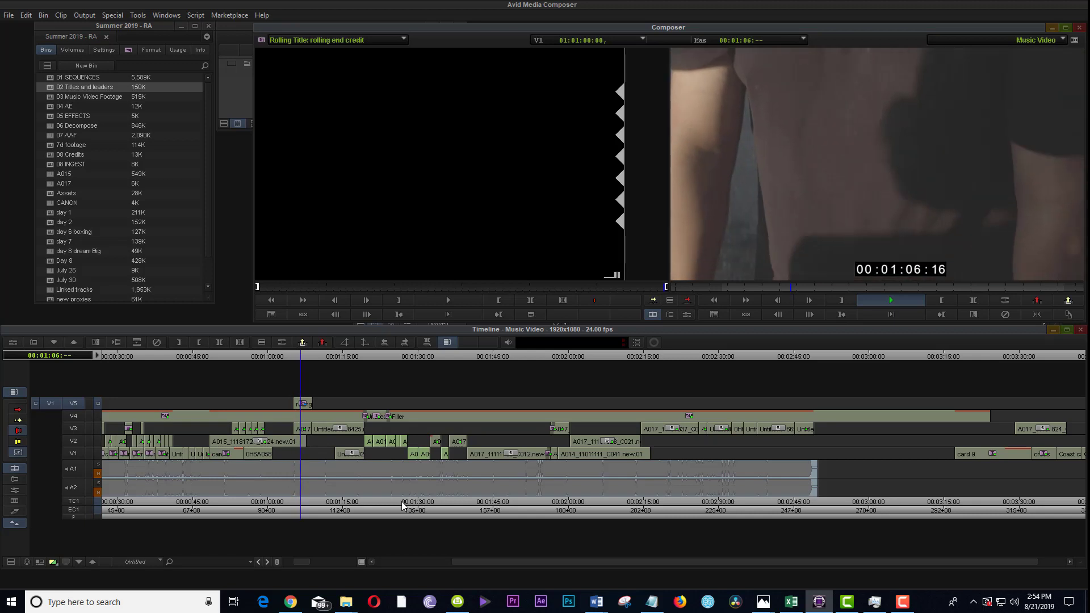
click(97, 404)
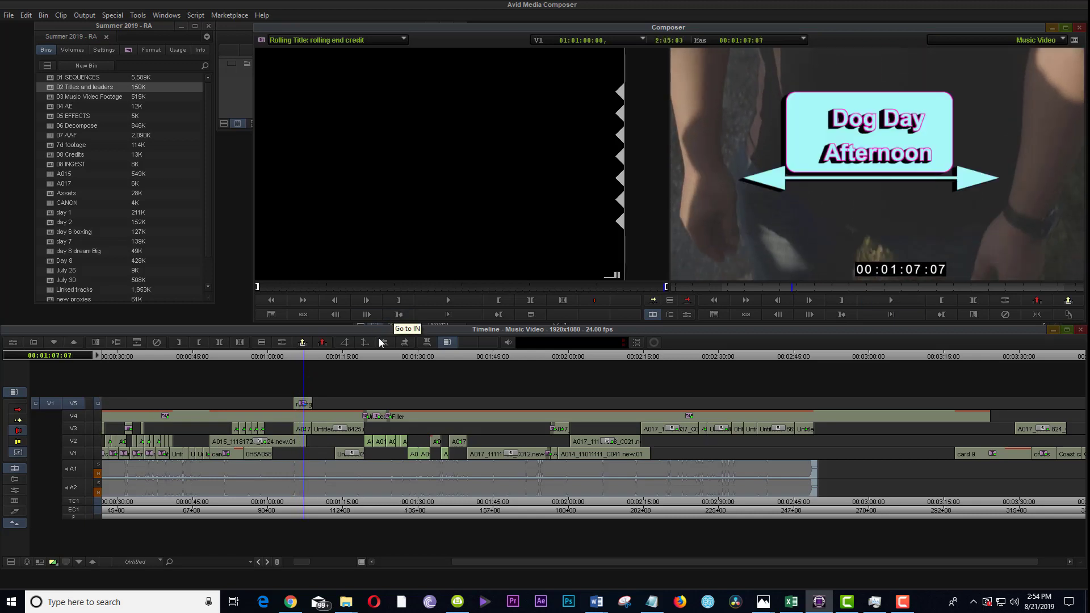
key(space)
Step: Mark an in point at 00:01:03:02 and an out point at 00:01:11:01, and render the rolling title effect on V5
drag(292, 354, 284, 355)
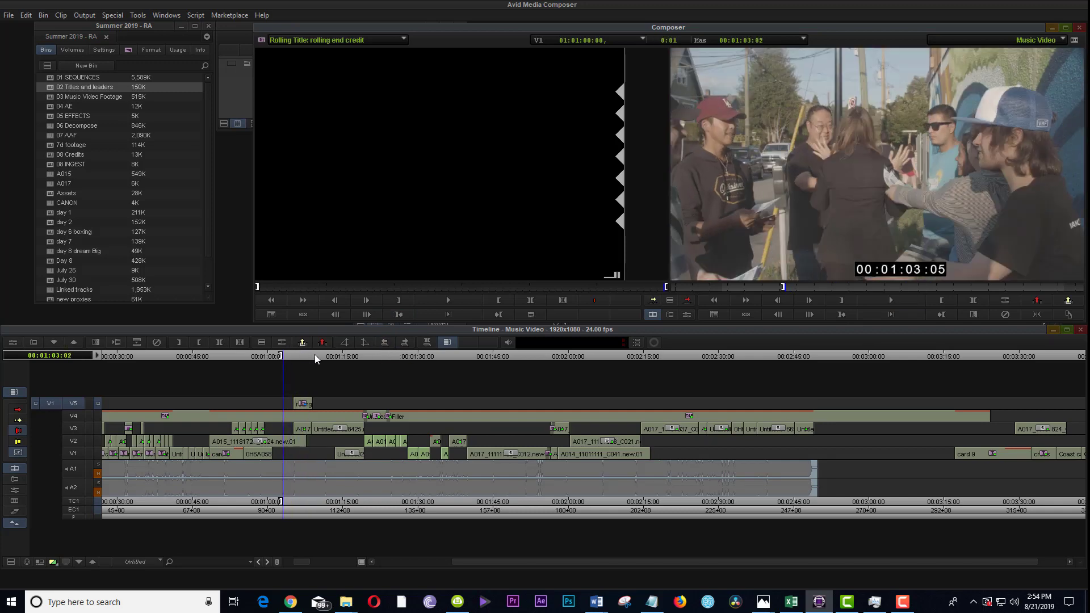
click(317, 355)
right_click(303, 353)
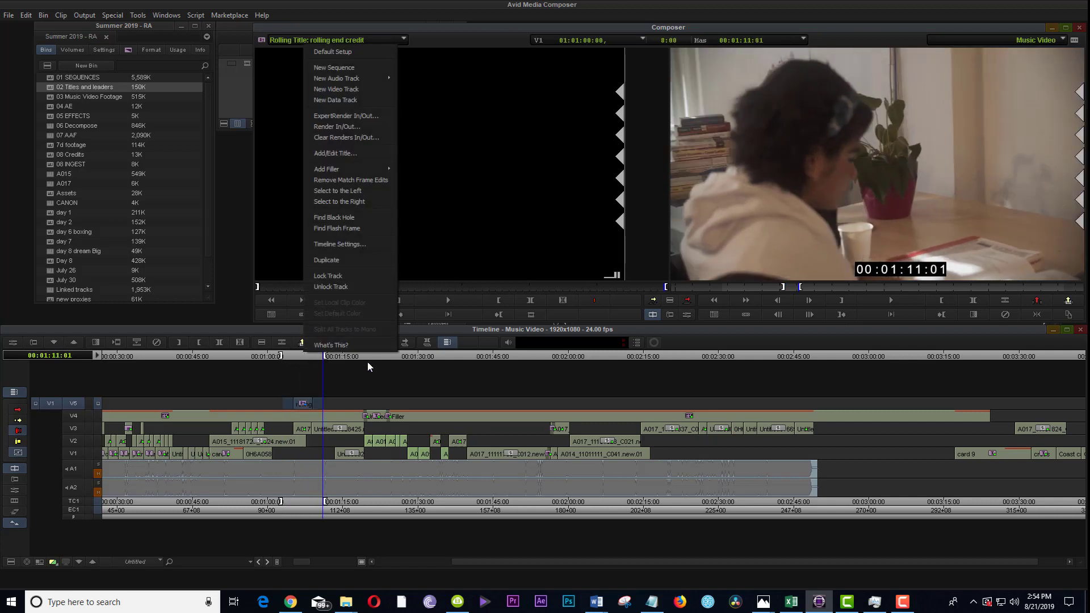
click(373, 126)
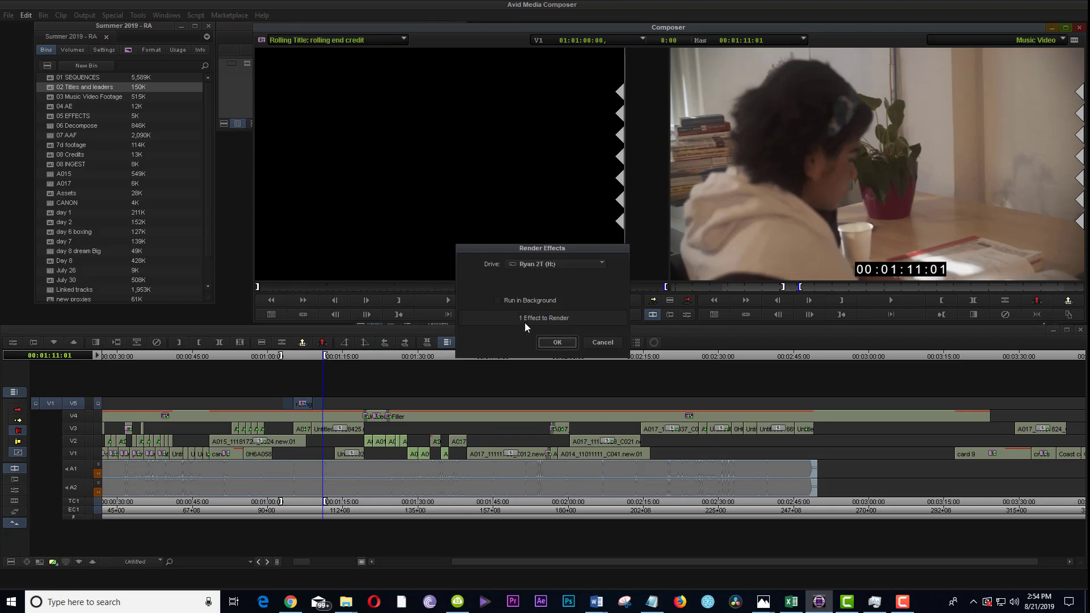
click(557, 342)
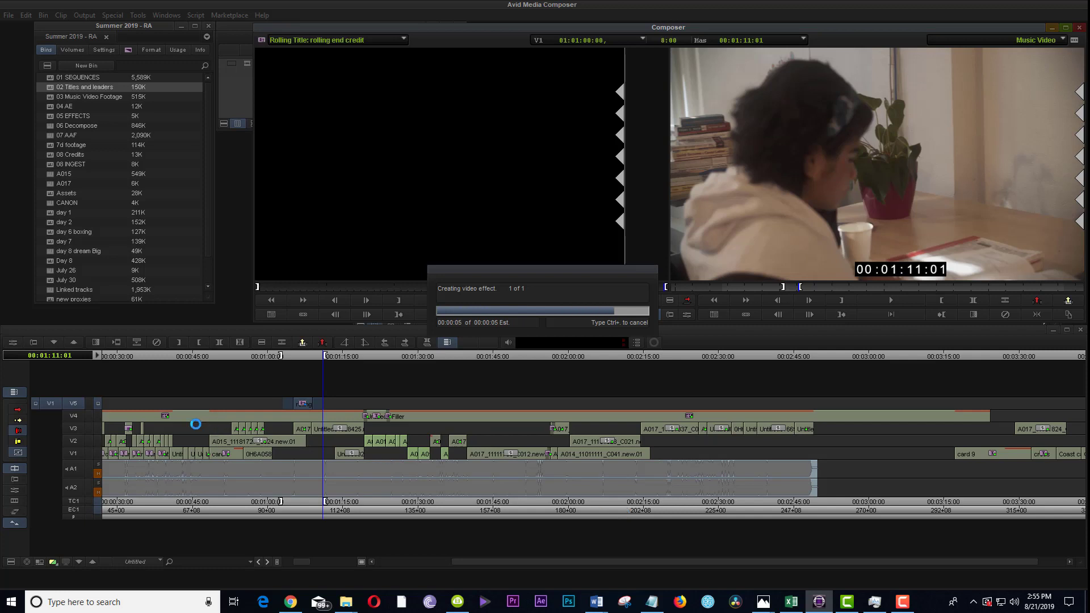
Step: Play back the rendered rolling title from before its start and scrub through it to 00:01:08:02
click(290, 356)
key(space)
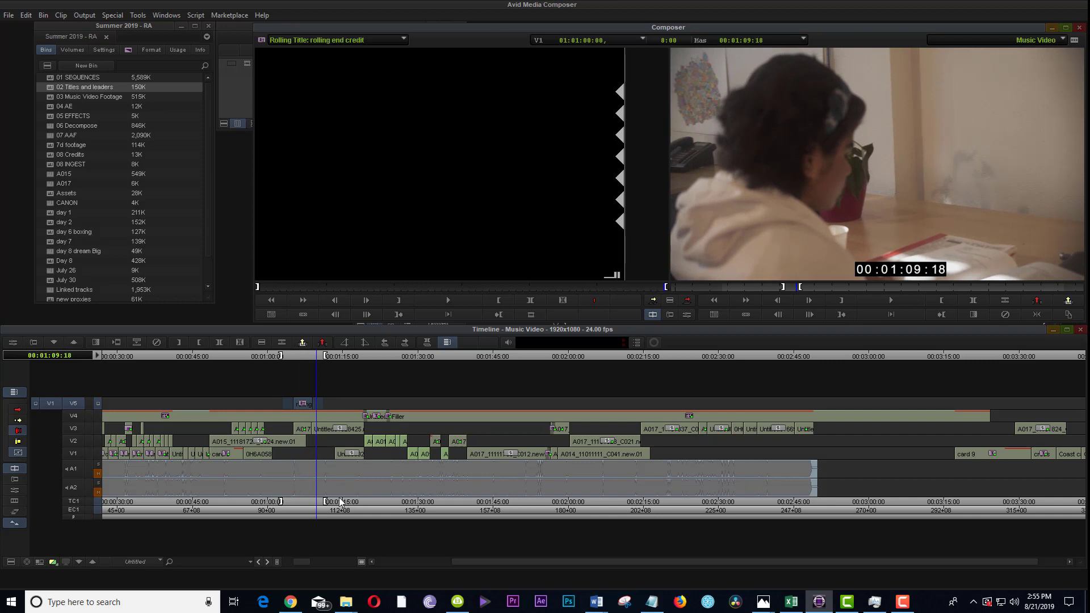
click(303, 356)
mouse_move(303, 354)
mouse_down()
mouse_move(287, 354)
mouse_move(319, 354)
mouse_move(308, 355)
mouse_up()
Step: Look up the Render In/Out command again and check the rolling end credit title in the 02 Titles and leaders bin
right_click(307, 366)
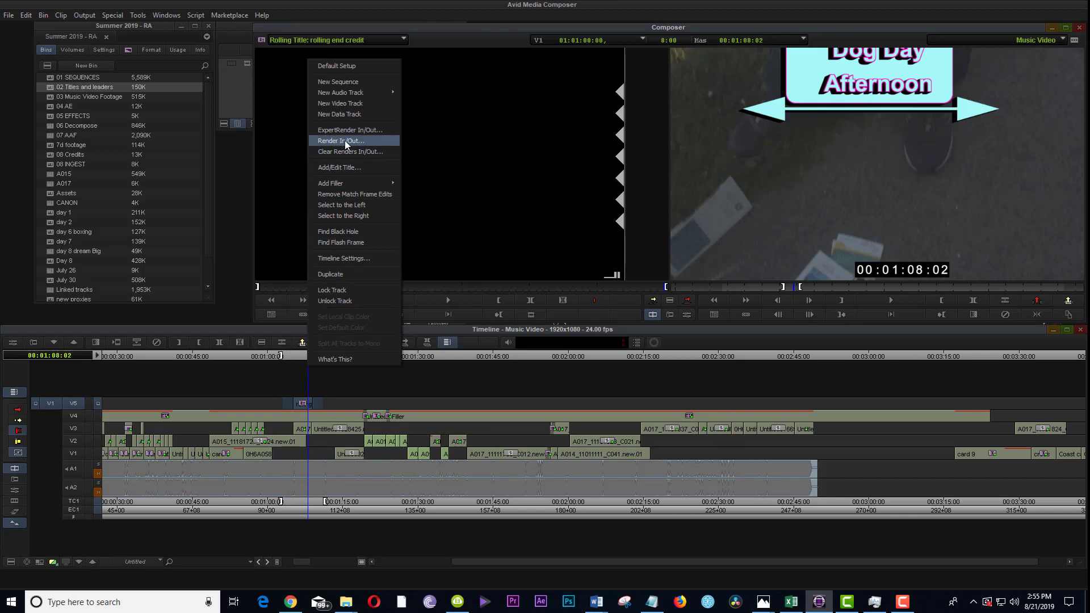
click(277, 401)
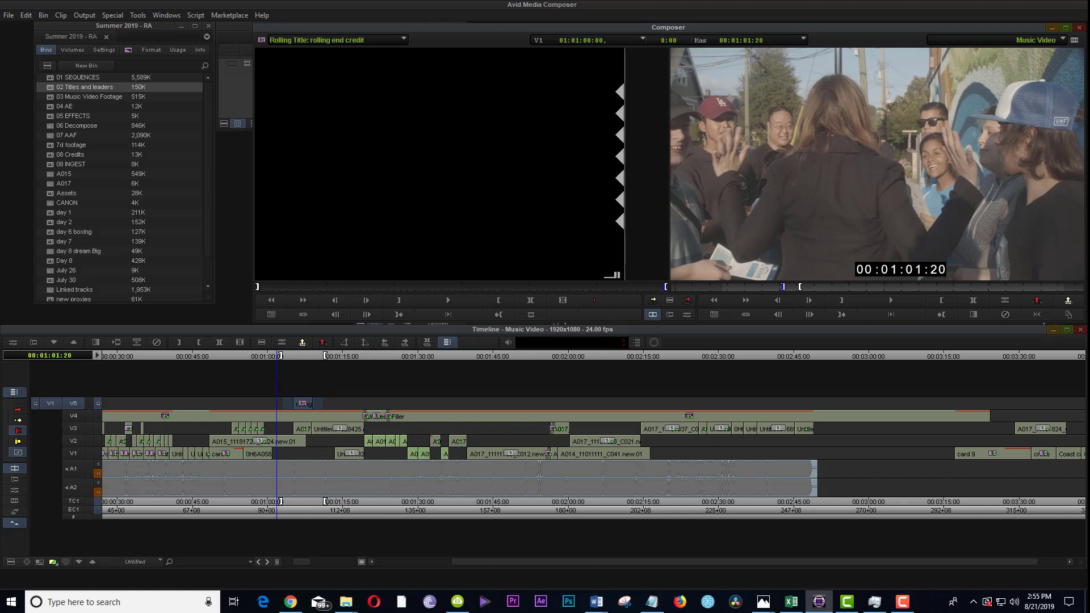
drag(1089, 142, 586, 143)
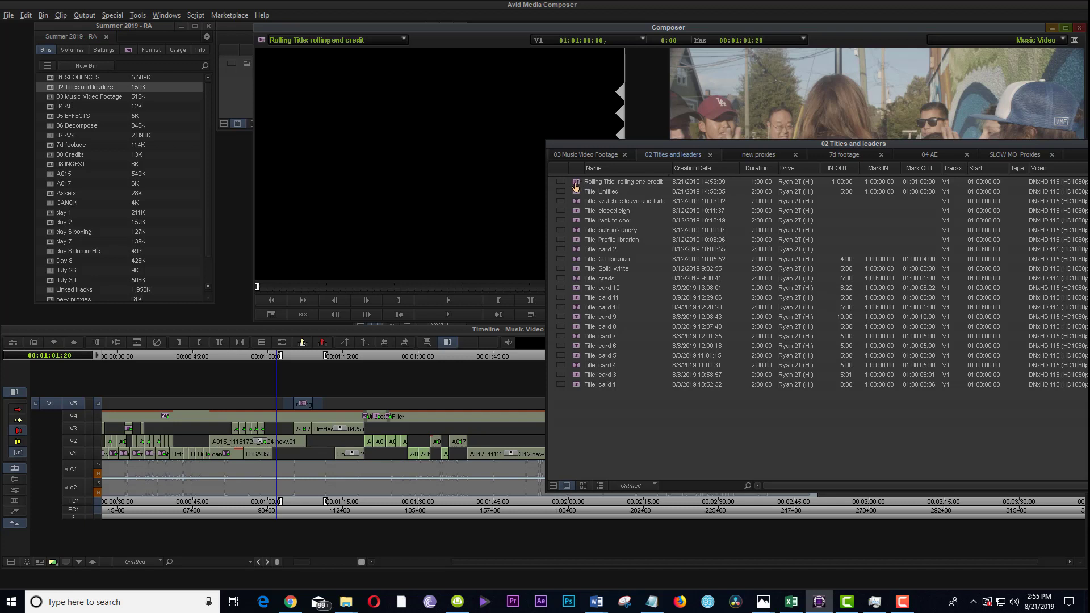
drag(596, 144, 1088, 210)
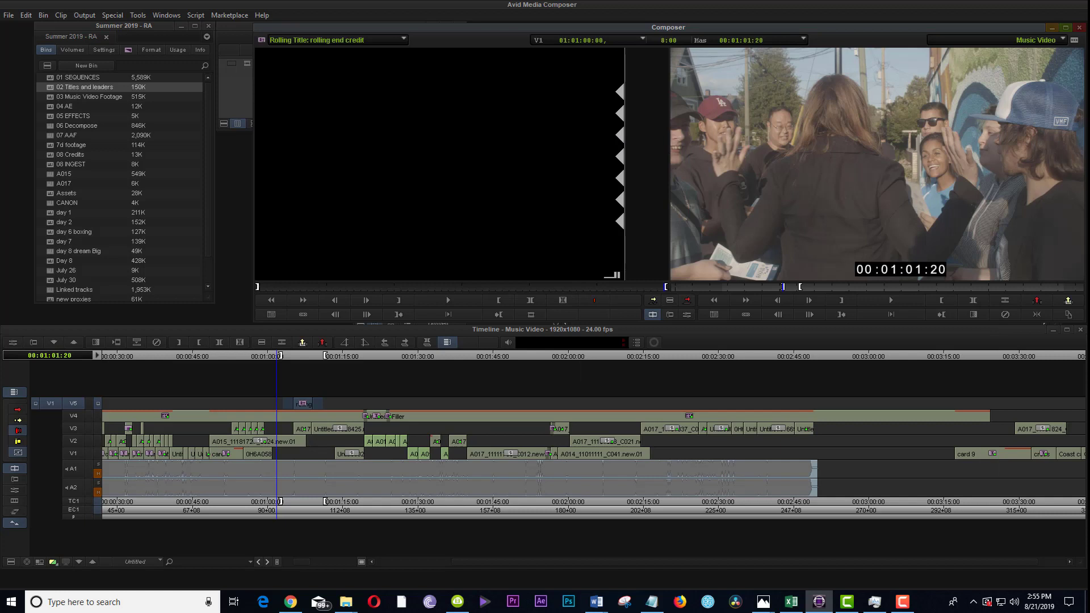